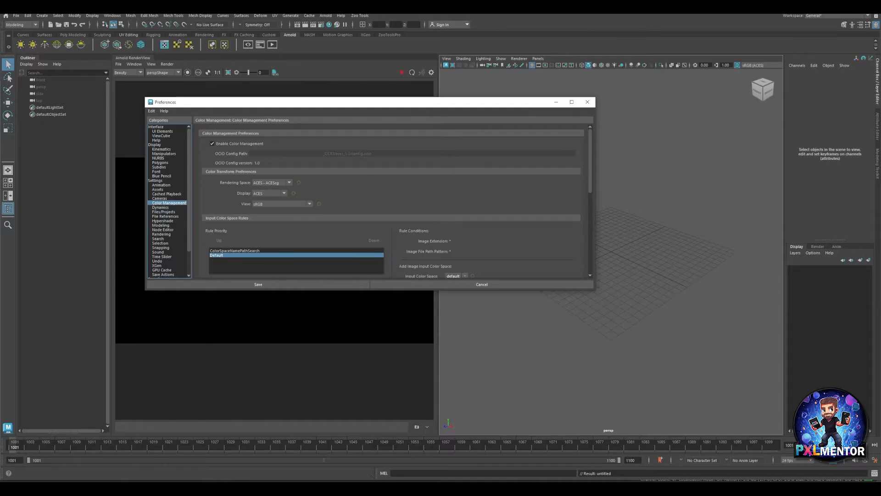
# Step: Switch to System Properties, start a new user environment variable named OCIO, discard it and close the dialogs
pyautogui.hotkey('alt', 'Tab')
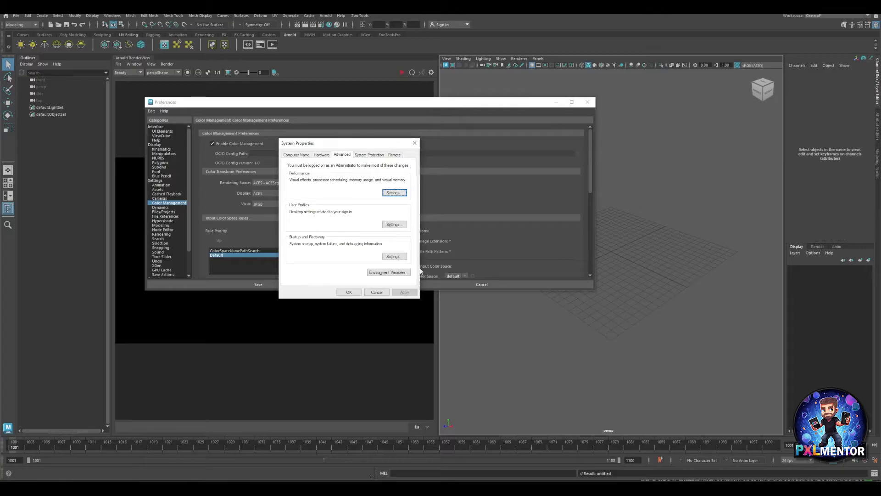
pyautogui.click(394, 272)
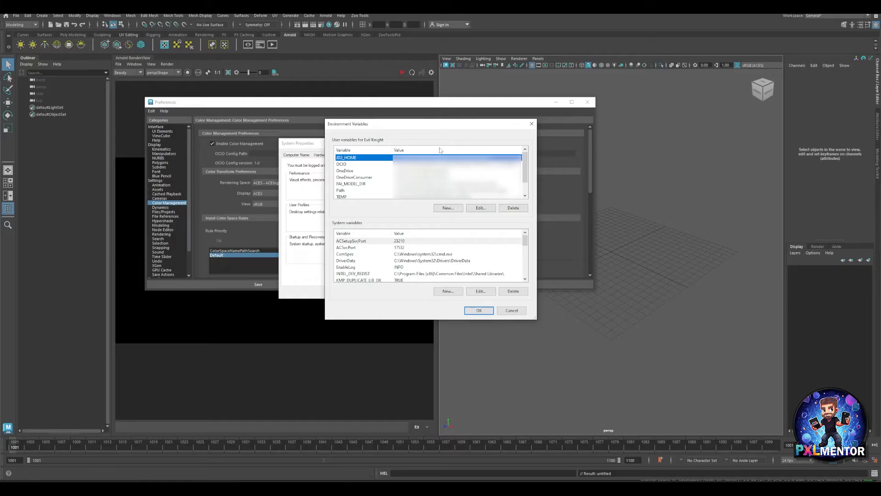
pyautogui.click(448, 208)
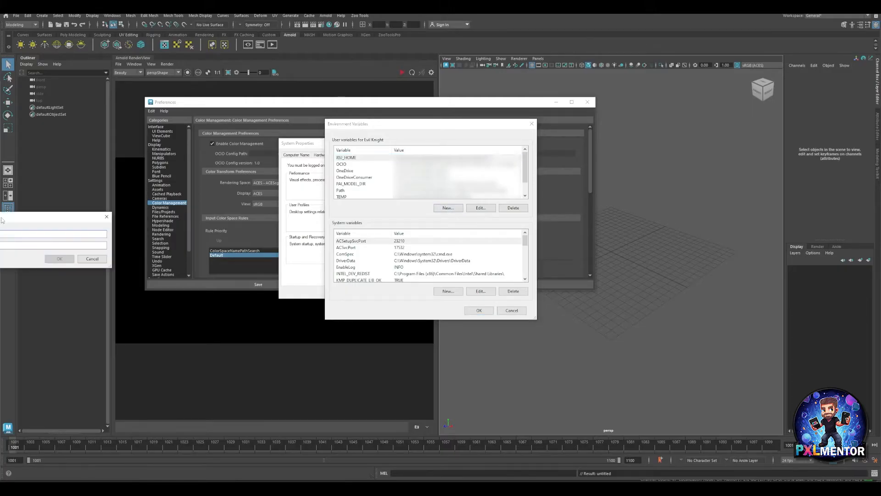
pyautogui.write('OCIO')
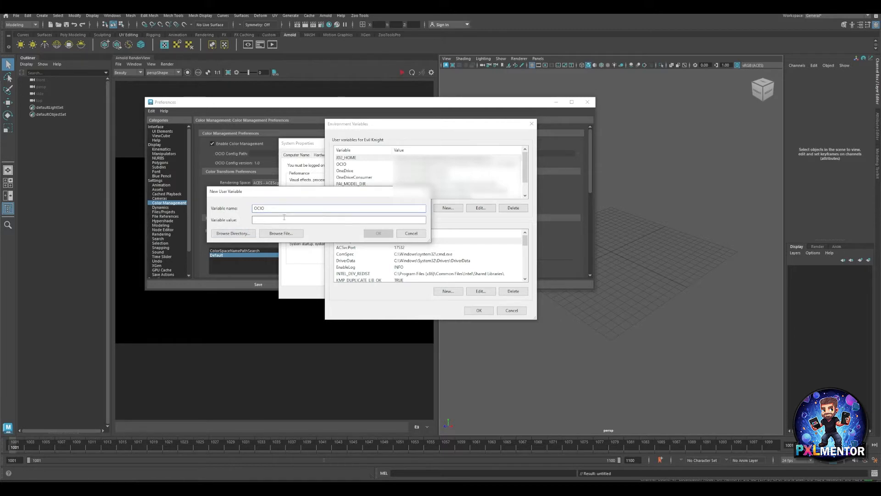
pyautogui.click(420, 235)
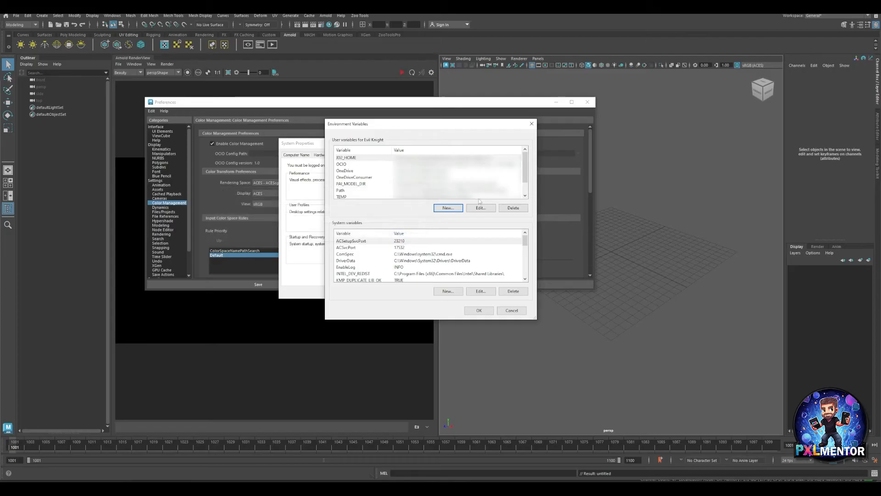
pyautogui.click(531, 124)
pyautogui.click(415, 144)
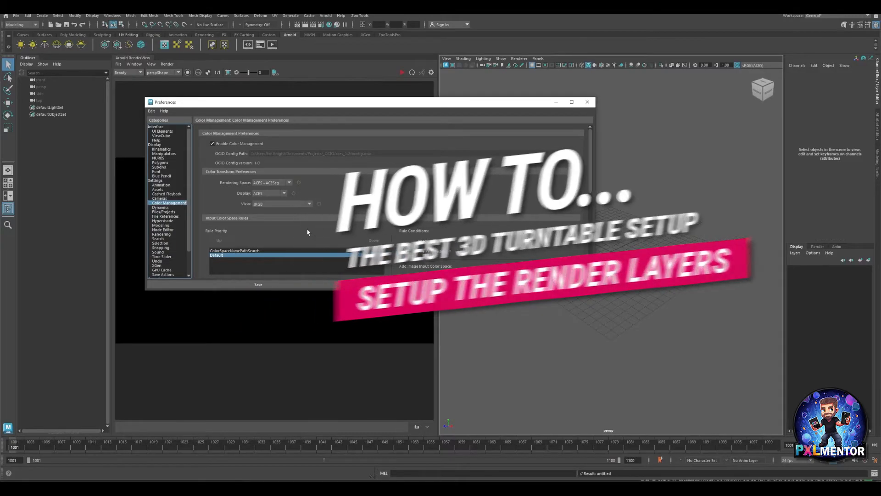
# Step: Check in the Rendering preferences that the preferred render setup system is Legacy Render Layers, and view the render layers
pyautogui.click(169, 239)
pyautogui.click(167, 234)
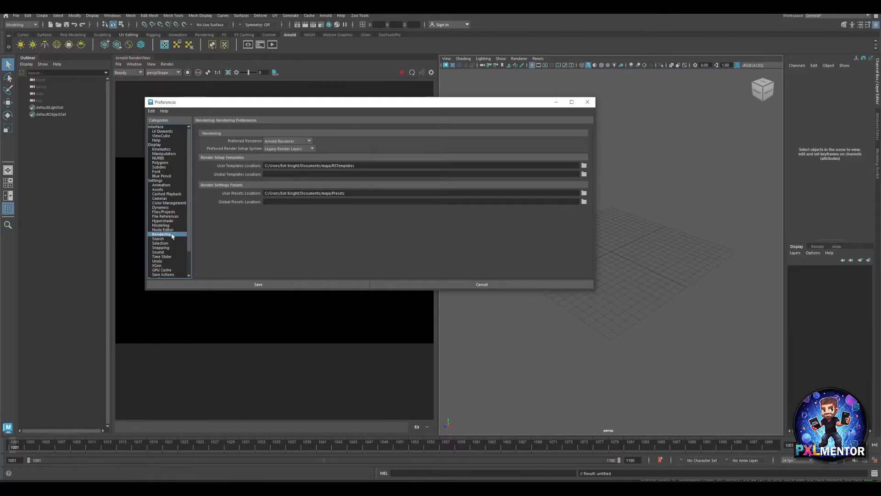
pyautogui.click(312, 150)
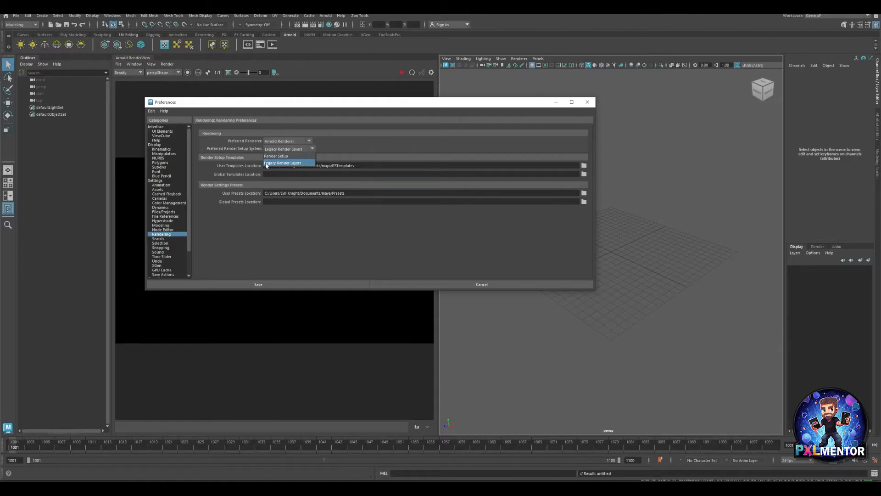
pyautogui.click(349, 145)
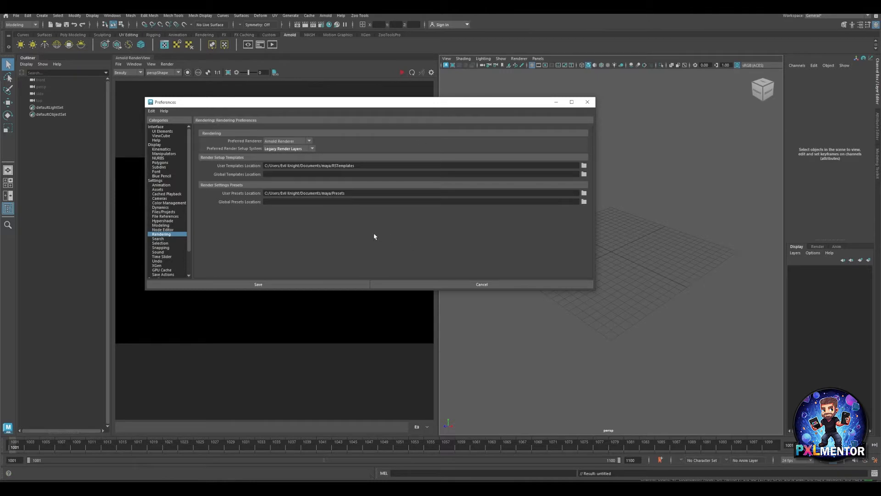
pyautogui.click(817, 247)
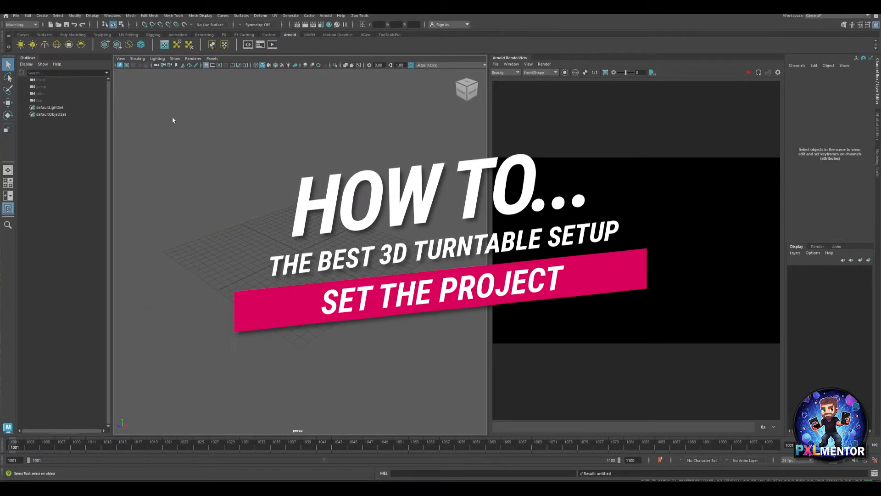
# Step: Set the current project to the TurnTableScene folder
pyautogui.click(17, 16)
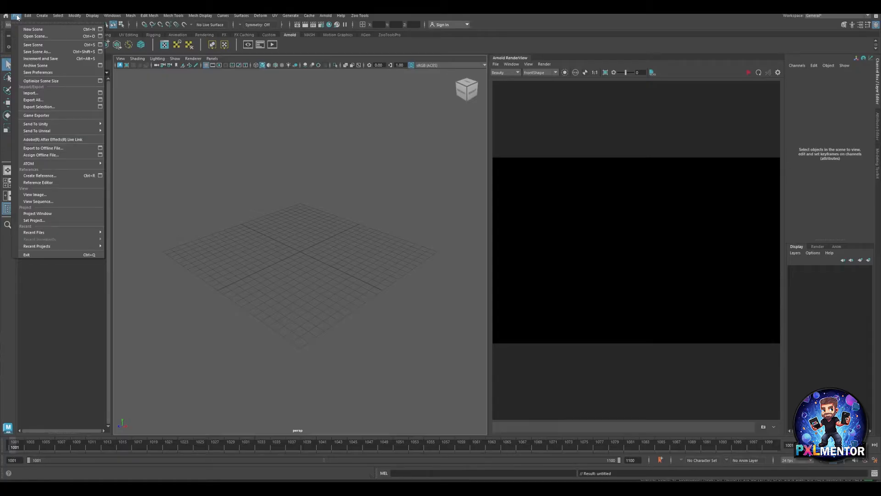
pyautogui.click(34, 220)
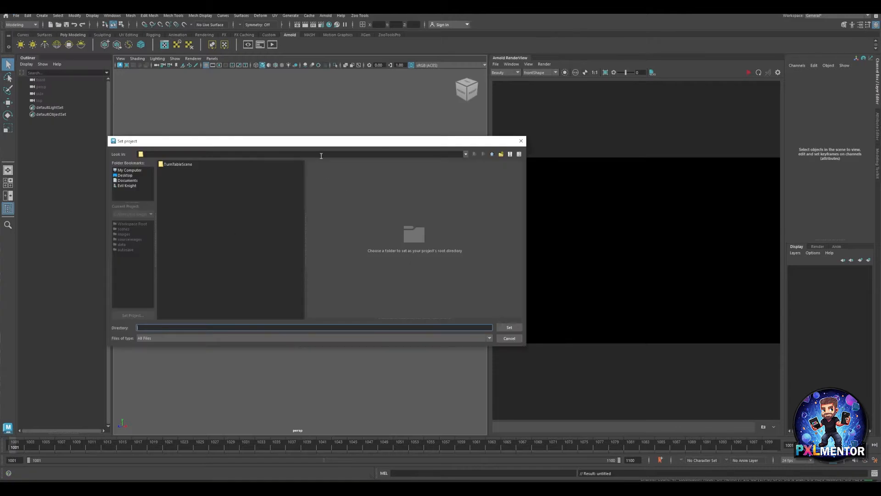
pyautogui.doubleClick(180, 165)
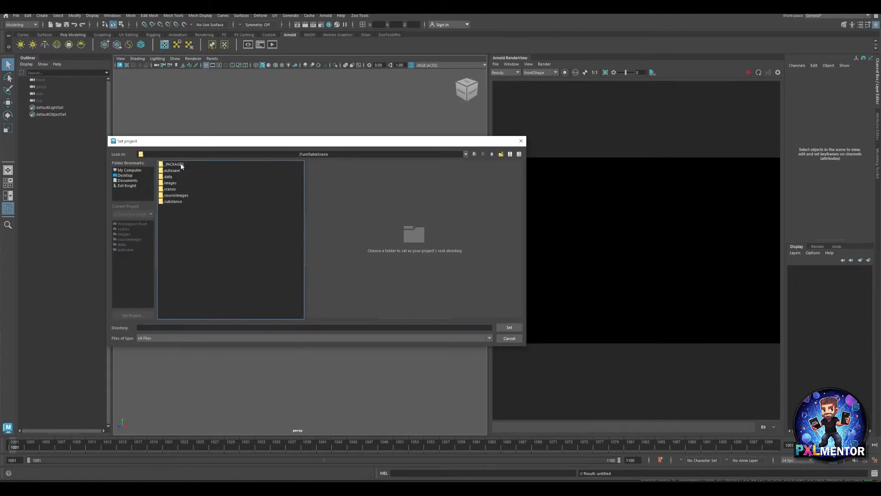
pyautogui.click(516, 330)
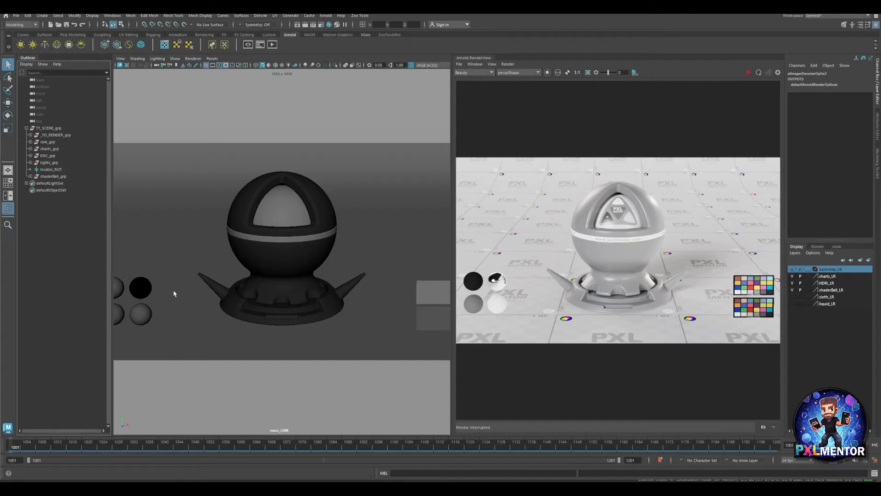
# Step: Look at the turntable scene's render layers and return to its display layers
pyautogui.click(818, 246)
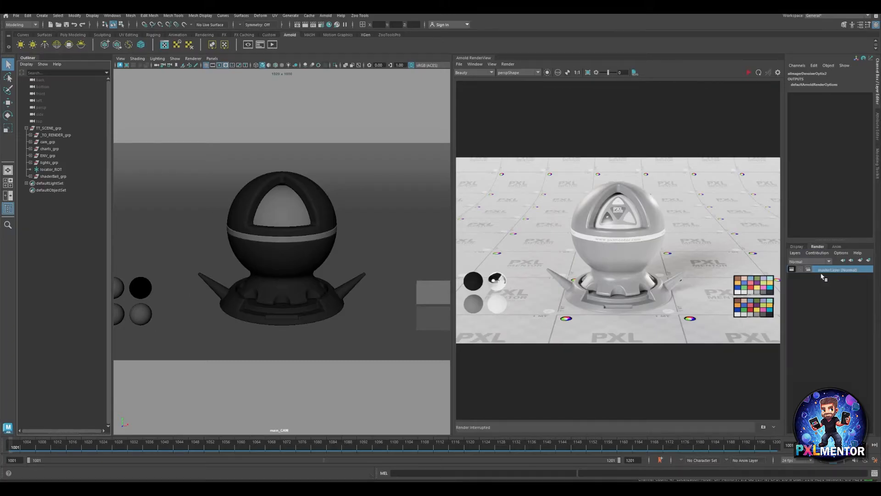
pyautogui.click(796, 247)
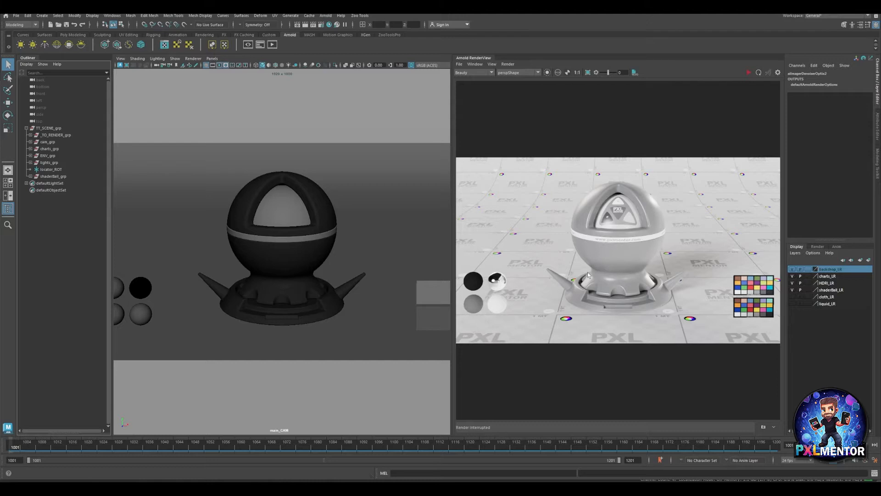
# Step: Select the colour checker group macbeth_grp and reveal it in the Outliner by expanding charts_grp and scale_GRP
pyautogui.click(440, 293)
pyautogui.press('Up')
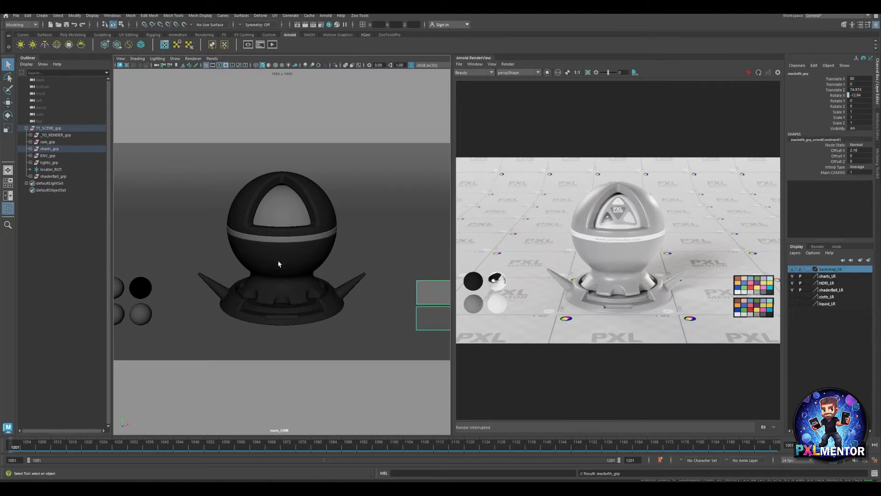
pyautogui.click(30, 149)
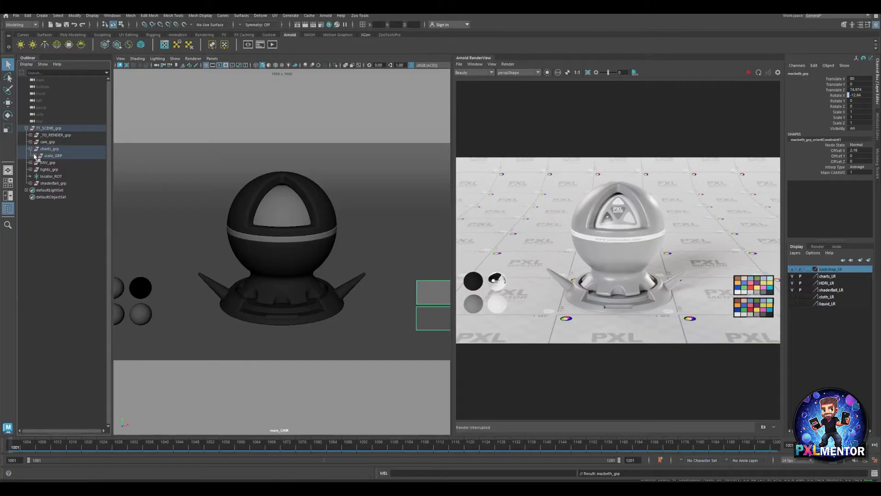
pyautogui.click(34, 155)
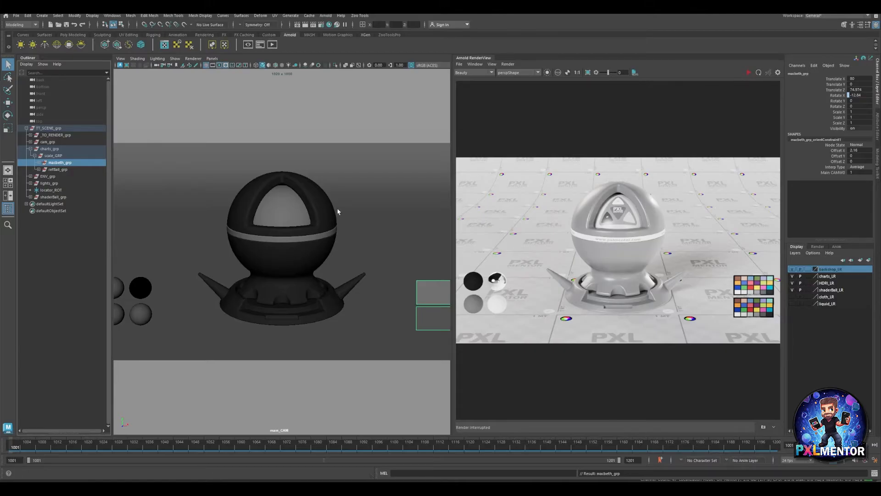
# Step: Start the Arnold render and view the shader ball and charts from different heights and distances through the main camera
pyautogui.moveTo(335, 205)
pyautogui.keyDown('alt'); pyautogui.mouseDown()
pyautogui.moveTo(346, 234)
pyautogui.moveTo(335, 241)
pyautogui.moveTo(337, 206)
pyautogui.mouseUp(); pyautogui.keyUp('alt')
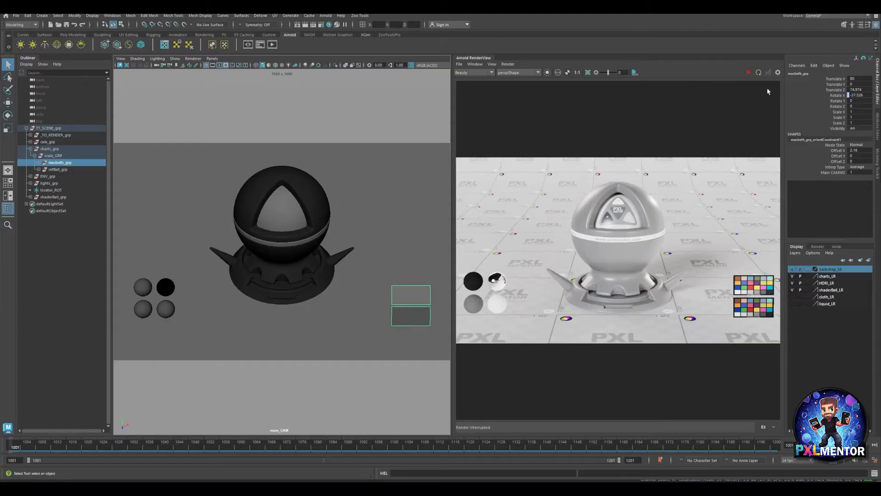
pyautogui.click(758, 72)
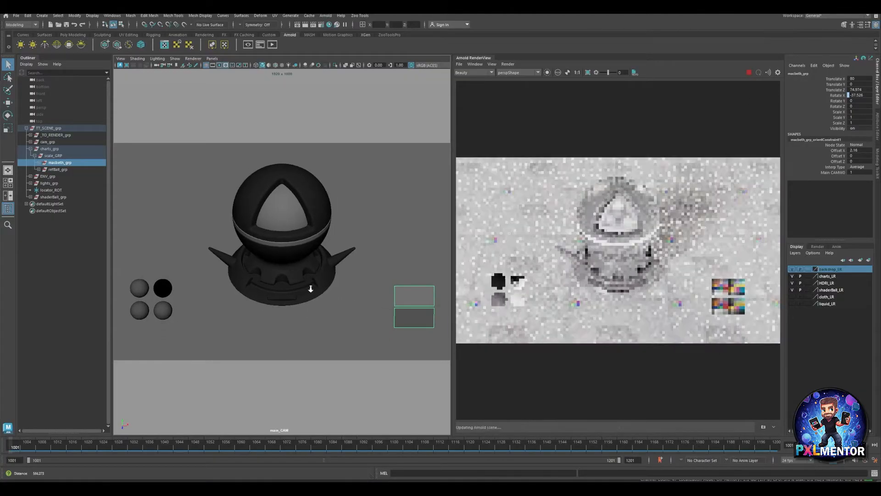
pyautogui.scroll(1, 322, 289)
pyautogui.scroll(1, 324, 287)
pyautogui.keyDown('alt'); pyautogui.moveTo(324, 287); pyautogui.dragTo(314, 302); pyautogui.keyUp('alt')
pyautogui.keyDown('alt'); pyautogui.moveTo(314, 302); pyautogui.dragTo(313, 316, button='middle'); pyautogui.keyUp('alt')
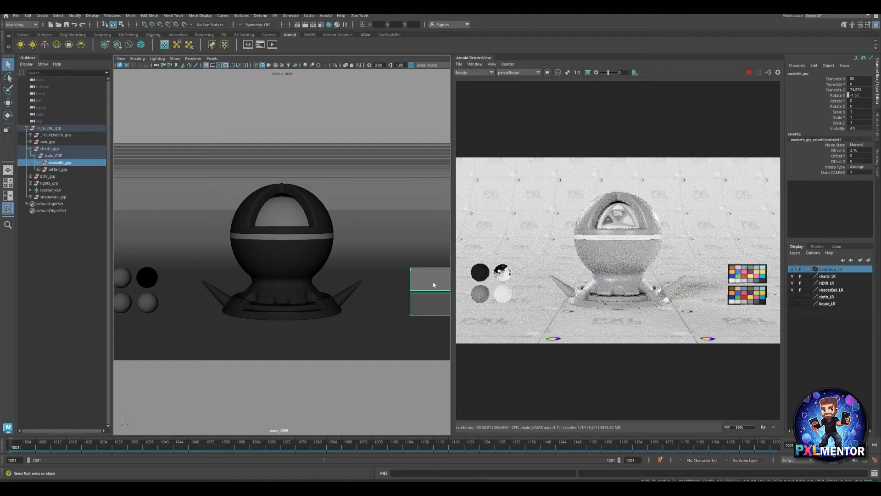
# Step: Try moving the colour checker group macbeth_grp slightly along its vertical axis and undo the move
pyautogui.press('w')
pyautogui.moveTo(432, 287); pyautogui.dragTo(434, 263)
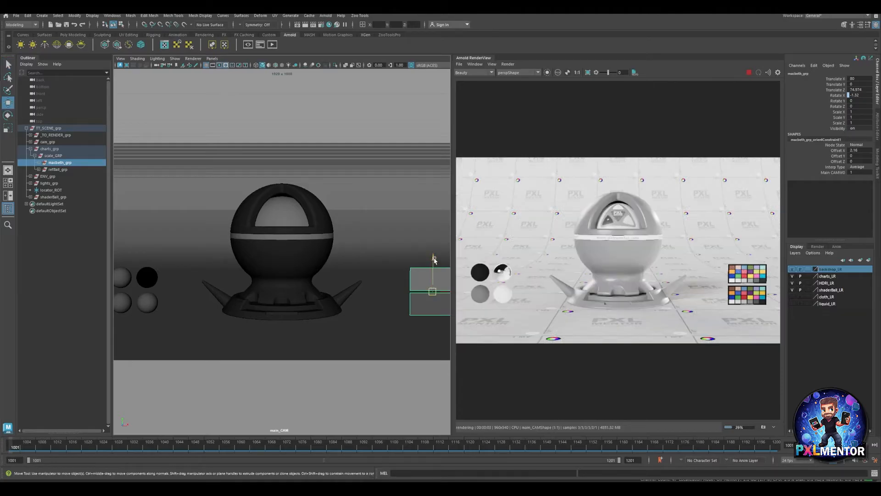
pyautogui.hotkey('ctrl', 'z')
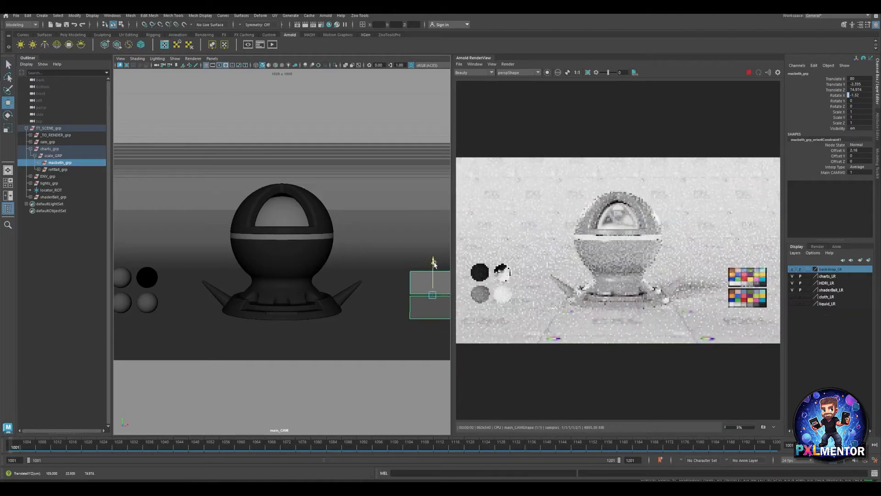
# Step: Move the reference ball group refBall_grp up to the upper-left corner of the main camera frame
pyautogui.keyDown('alt'); pyautogui.moveTo(441, 286); pyautogui.dragTo(442, 340); pyautogui.keyUp('alt')
pyautogui.click(149, 302)
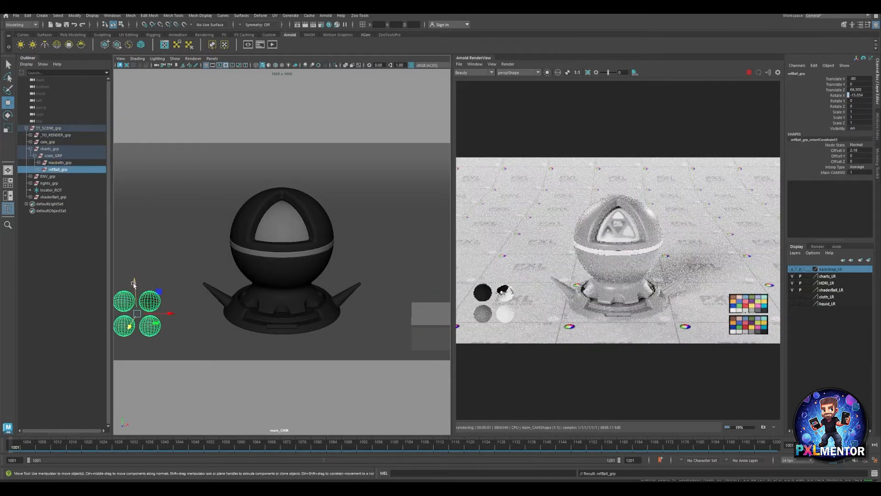
pyautogui.moveTo(166, 314); pyautogui.dragTo(141, 324)
pyautogui.moveTo(143, 287); pyautogui.dragTo(149, 154)
pyautogui.moveTo(170, 181); pyautogui.dragTo(185, 182)
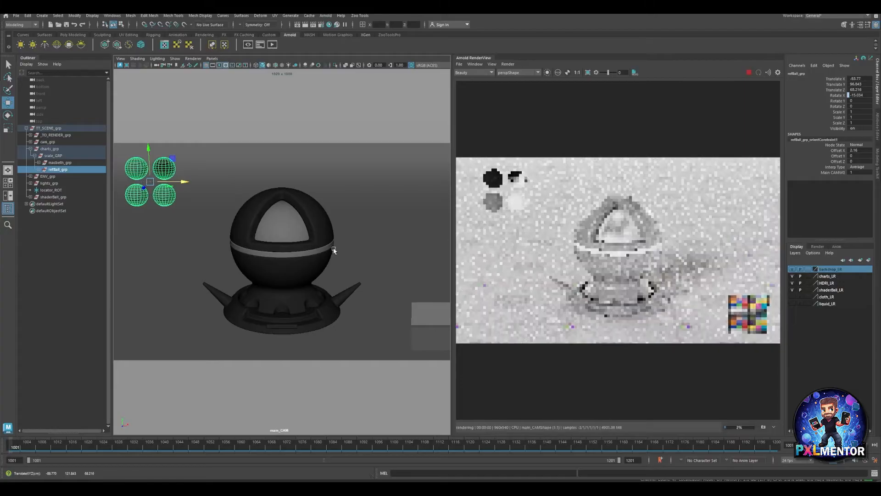
# Step: Move macbeth_grp to the upper-right corner of the camera frame, at about X 79 and Y 115
pyautogui.click(431, 315)
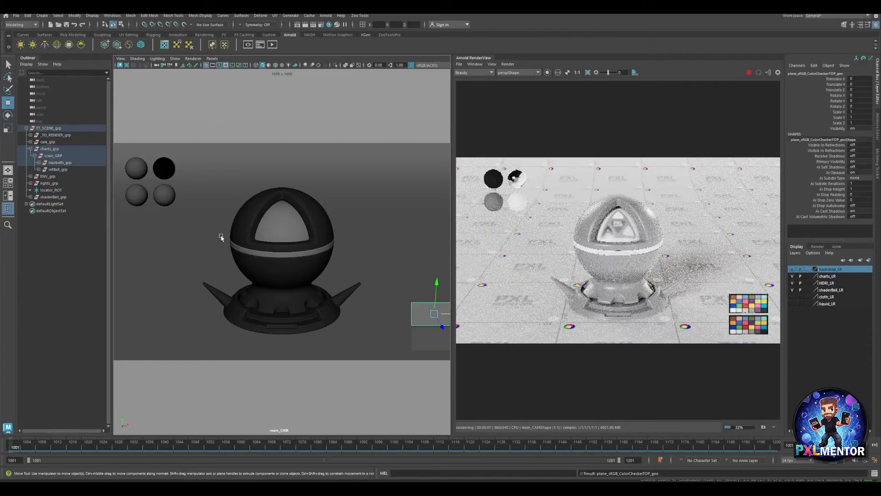
pyautogui.press('Up')
pyautogui.moveTo(436, 289); pyautogui.dragTo(431, 145)
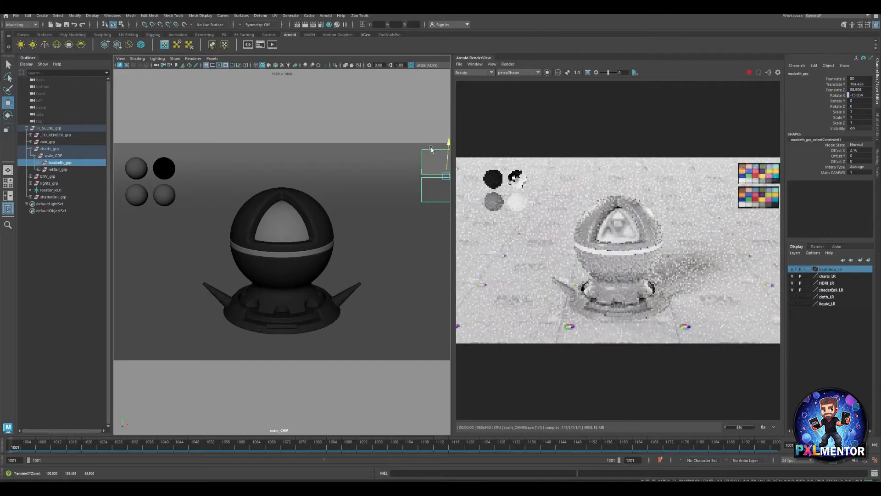
pyautogui.scroll(-1, 647, 247)
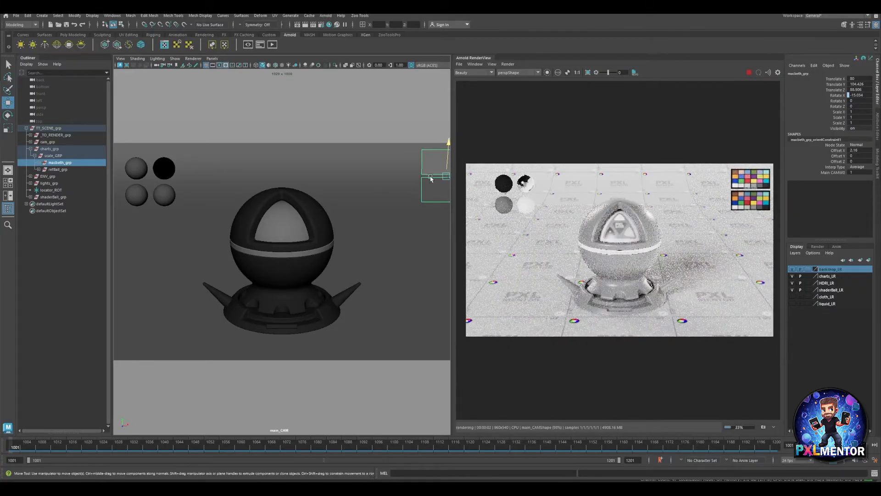
pyautogui.keyDown('alt'); pyautogui.moveTo(429, 178); pyautogui.dragTo(401, 177, button='middle'); pyautogui.keyUp('alt')
pyautogui.scroll(-1, 409, 181)
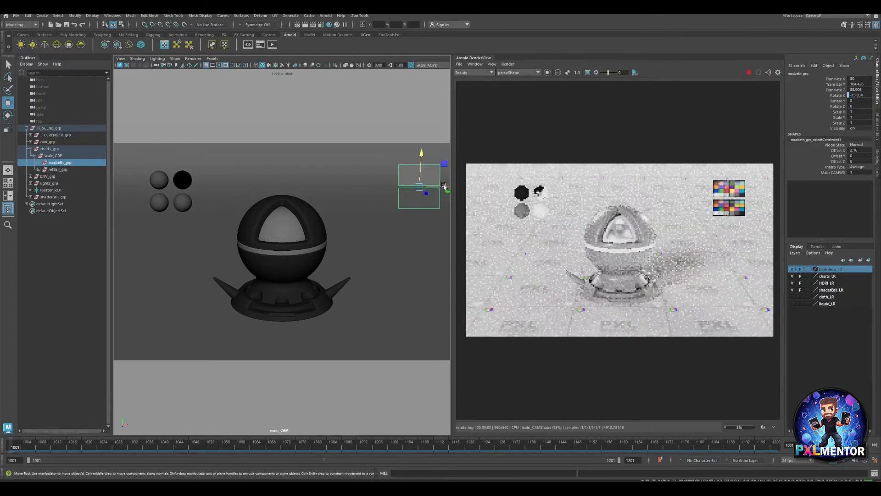
pyautogui.moveTo(445, 188); pyautogui.dragTo(444, 187)
pyautogui.moveTo(421, 156); pyautogui.dragTo(421, 142)
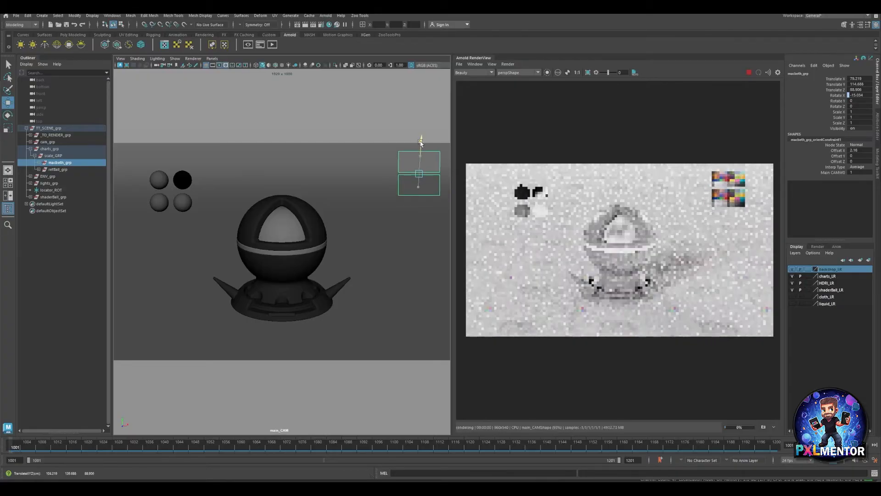
# Step: Shift refBall_grp farther outward from the shader ball, to about X -78 and Y 98, and check it from another angle
pyautogui.click(185, 182)
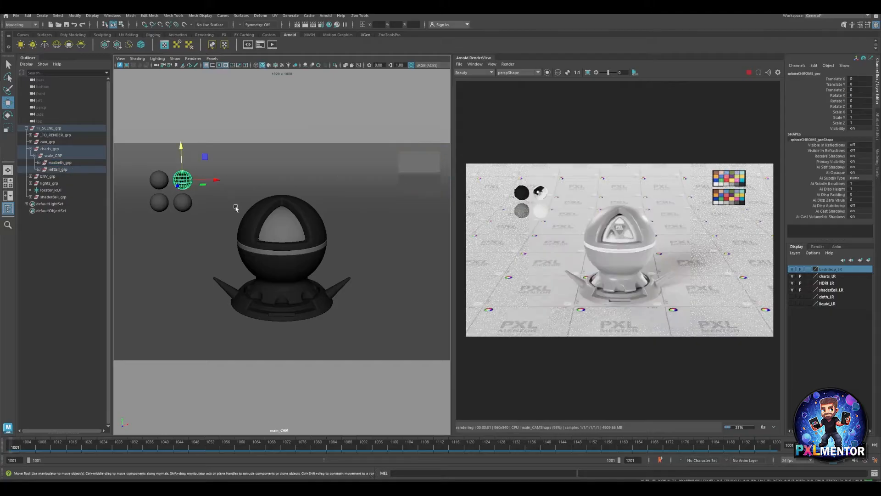
pyautogui.moveTo(205, 191); pyautogui.dragTo(187, 185)
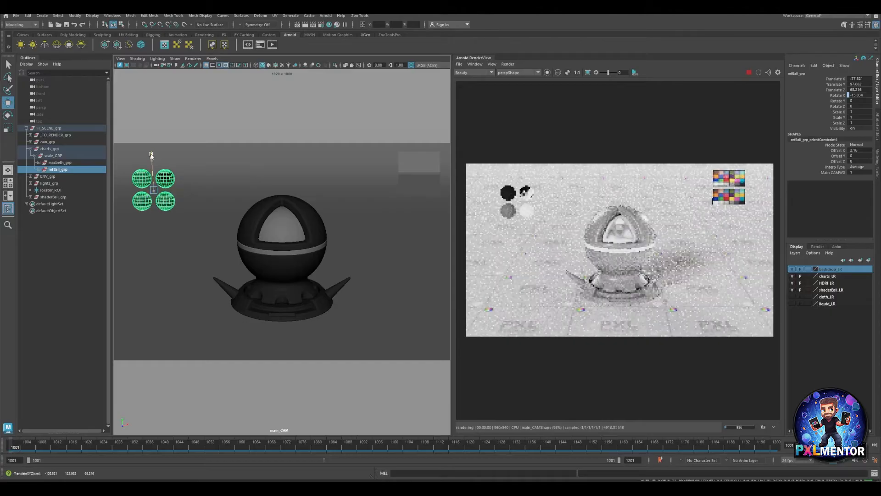
pyautogui.keyDown('alt'); pyautogui.moveTo(311, 220); pyautogui.dragTo(311, 240); pyautogui.keyUp('alt')
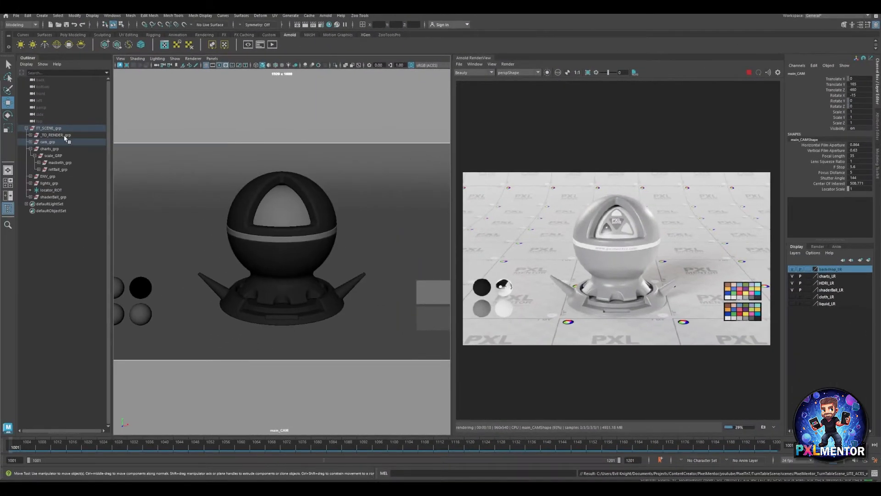
# Step: Step the HDRI attribute of _TO_RENDER_grp through values 1 to 5 to preview each lighting environment in the render
pyautogui.click(56, 135)
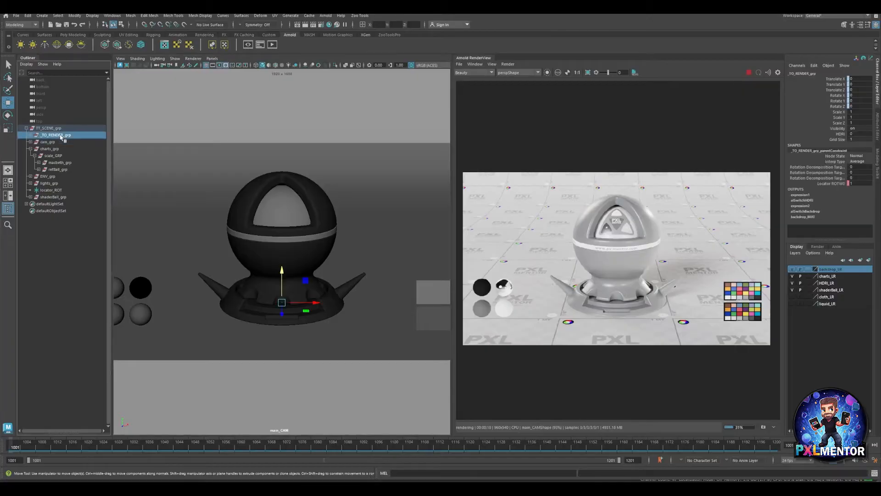
pyautogui.doubleClick(856, 133)
pyautogui.write('1')
pyautogui.press('Return')
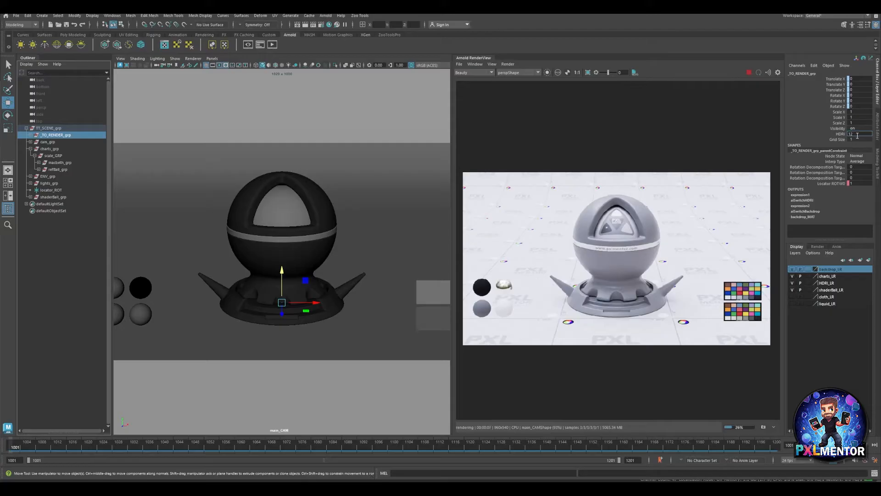
pyautogui.write('2')
pyautogui.press('Return')
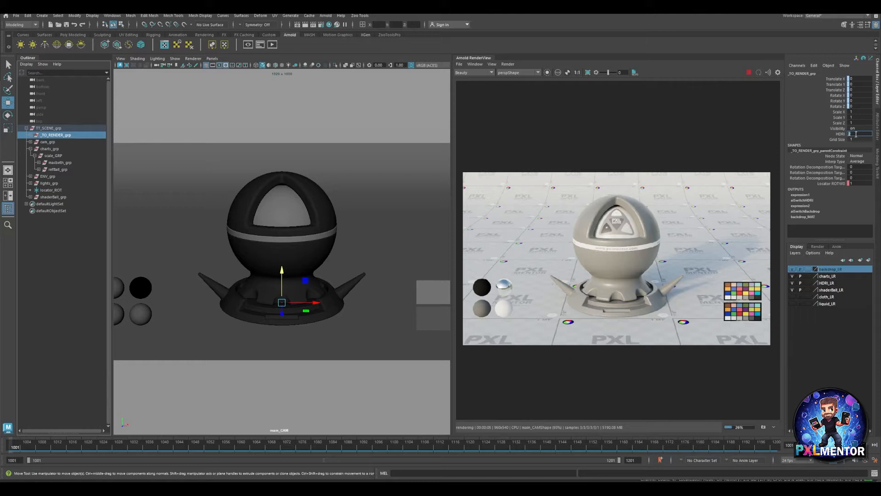
pyautogui.press('Return')
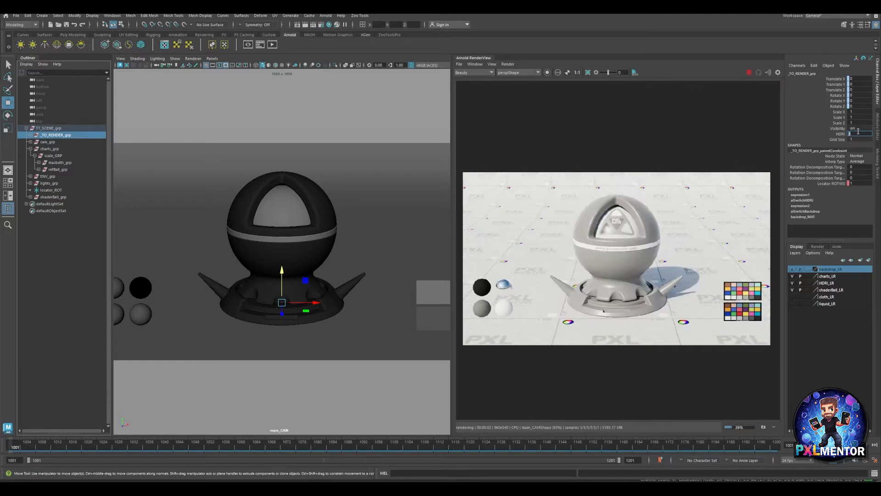
pyautogui.write('4')
pyautogui.press('Return')
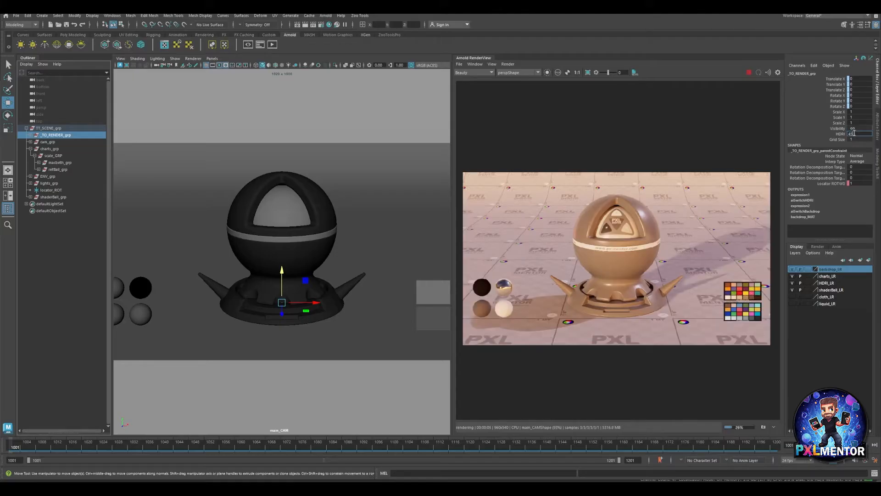
pyautogui.write('5')
pyautogui.press('Return')
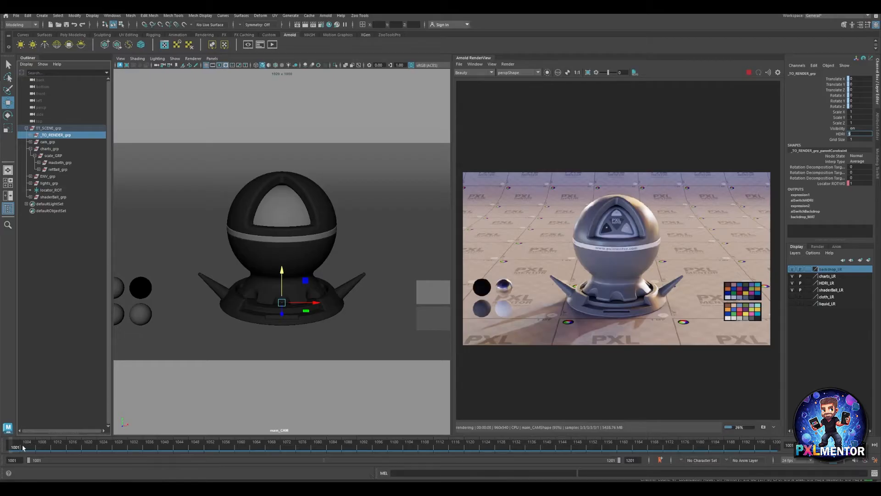
# Step: Scrub through the turntable's later frames to examine how the light rotates around the shader ball, and return to frame 1001
pyautogui.moveTo(23, 447); pyautogui.dragTo(574, 444)
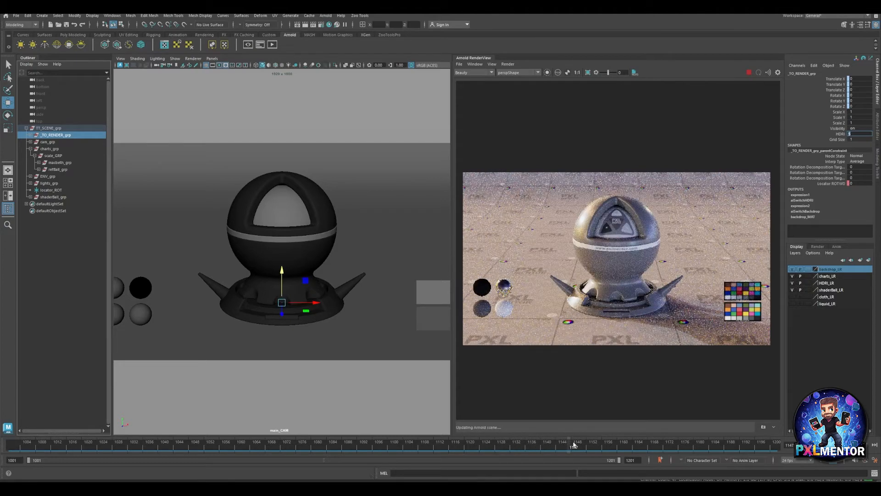
pyautogui.click(674, 447)
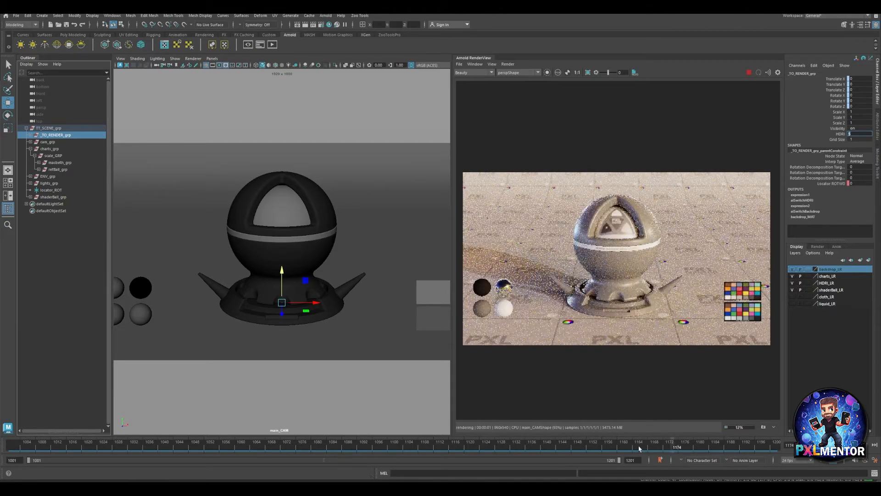
pyautogui.click(804, 445)
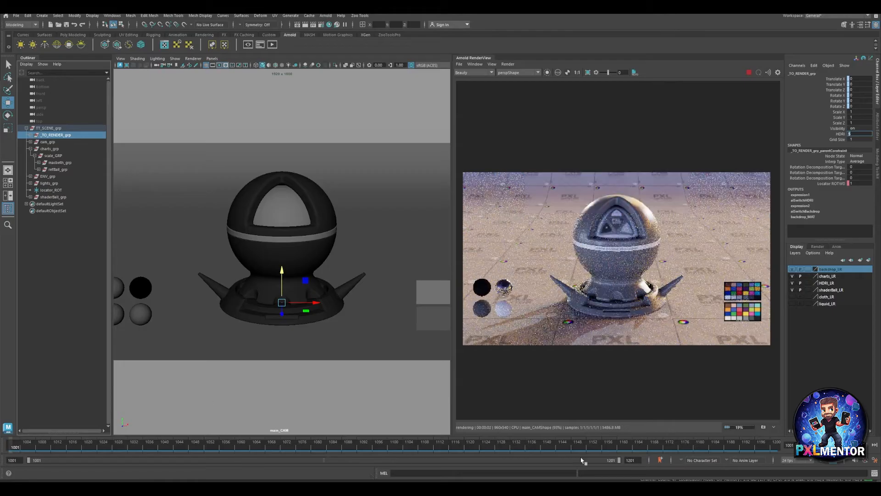
# Step: Disable and re-enable the OptiX denoiser imager to compare the render with and without denoising
pyautogui.click(778, 74)
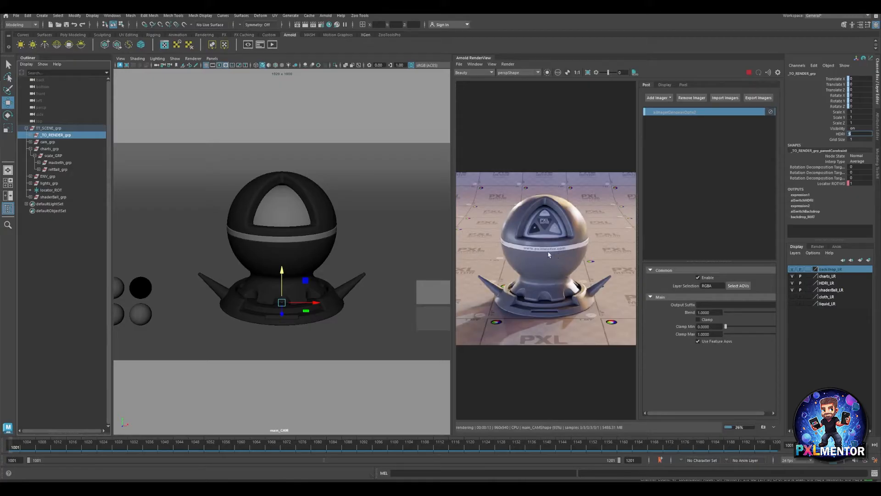
pyautogui.click(771, 111)
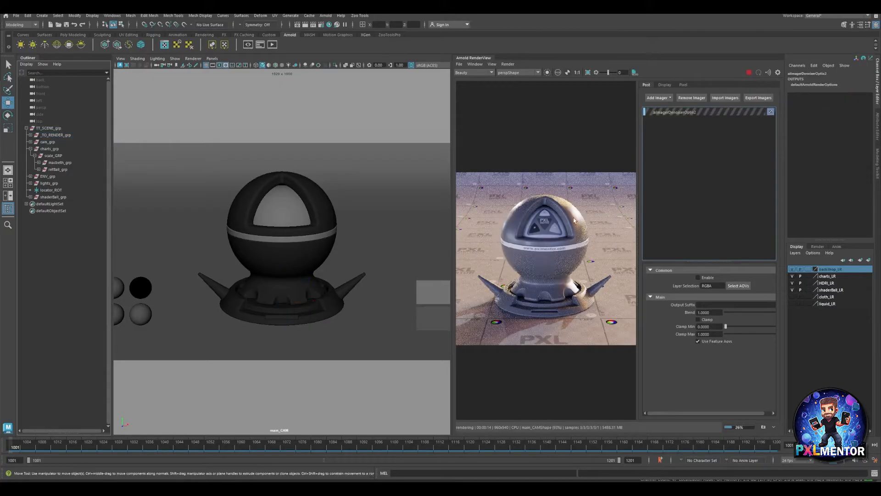
pyautogui.click(750, 113)
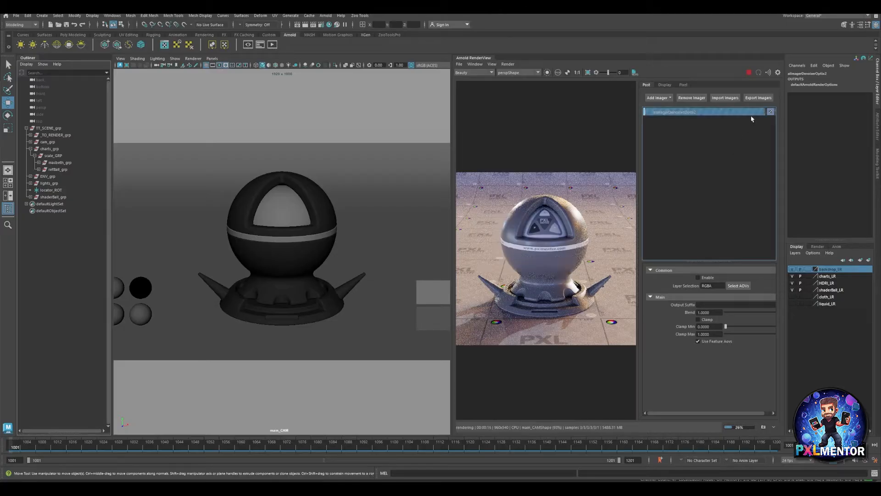
pyautogui.click(771, 112)
pyautogui.click(778, 74)
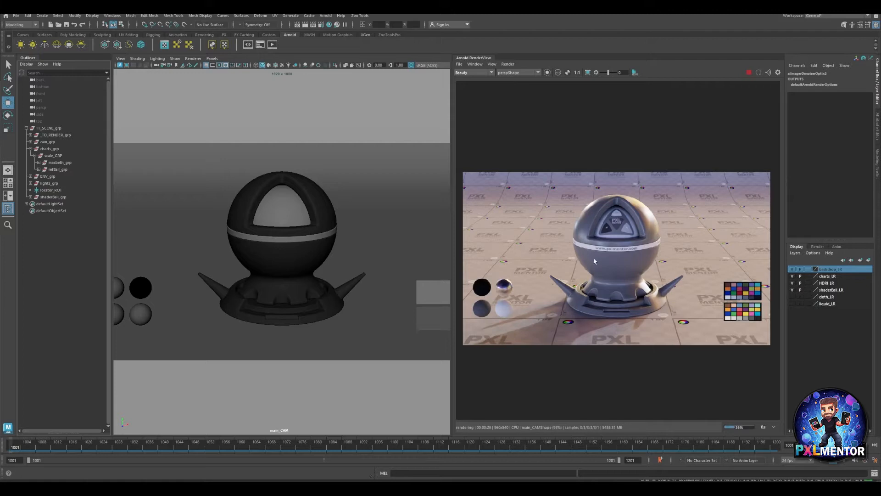
# Step: Examine the available Test Resolution percentages for the Arnold render without choosing another one
pyautogui.scroll(1, 598, 221)
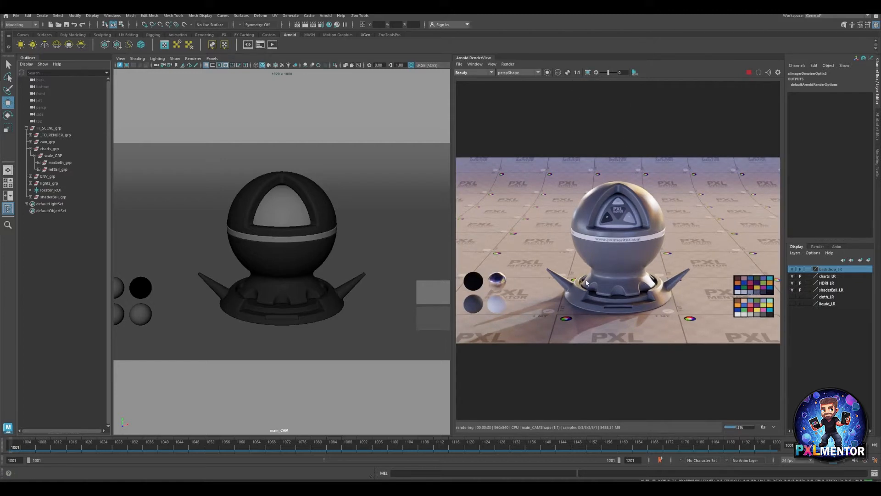
pyautogui.click(491, 63)
pyautogui.moveTo(519, 124)
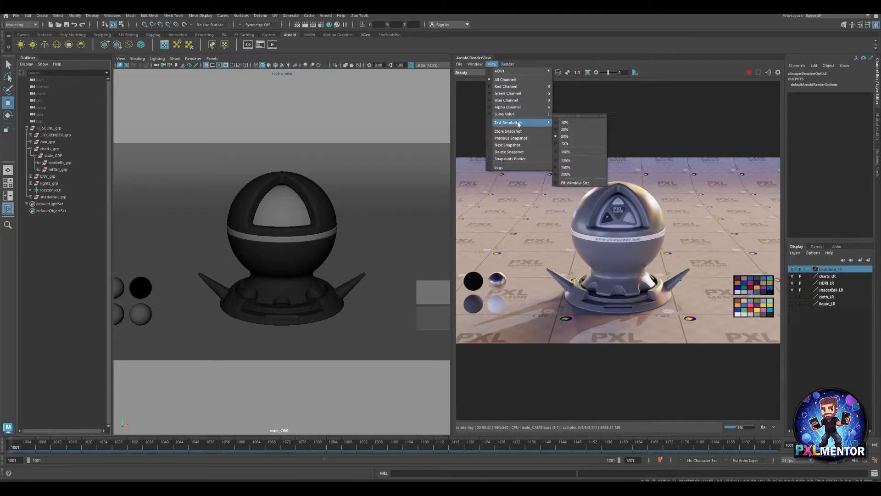
pyautogui.click(666, 147)
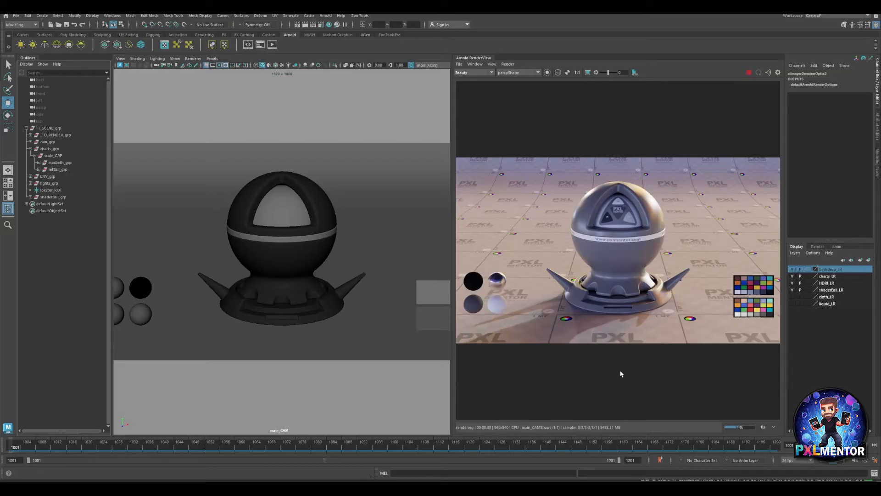
# Step: Show the cloth_LR display layer, update the full Arnold scene and restart the live render with the cloth
pyautogui.click(792, 297)
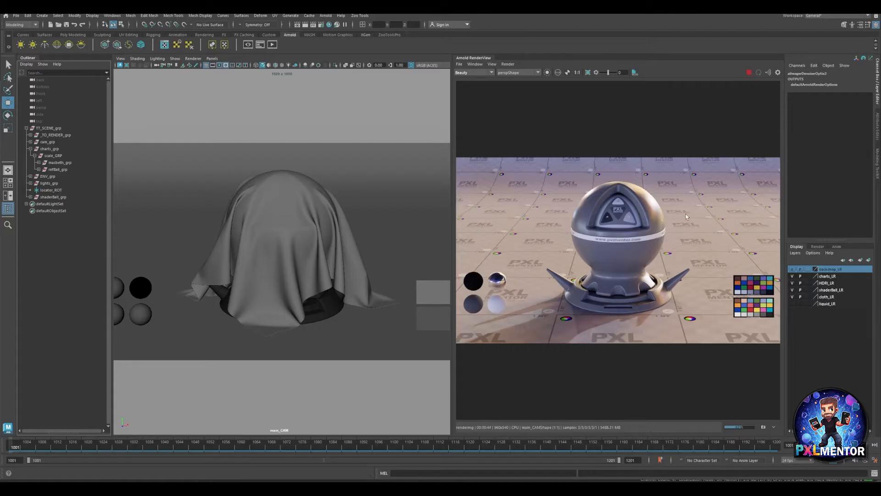
pyautogui.click(748, 73)
pyautogui.click(508, 64)
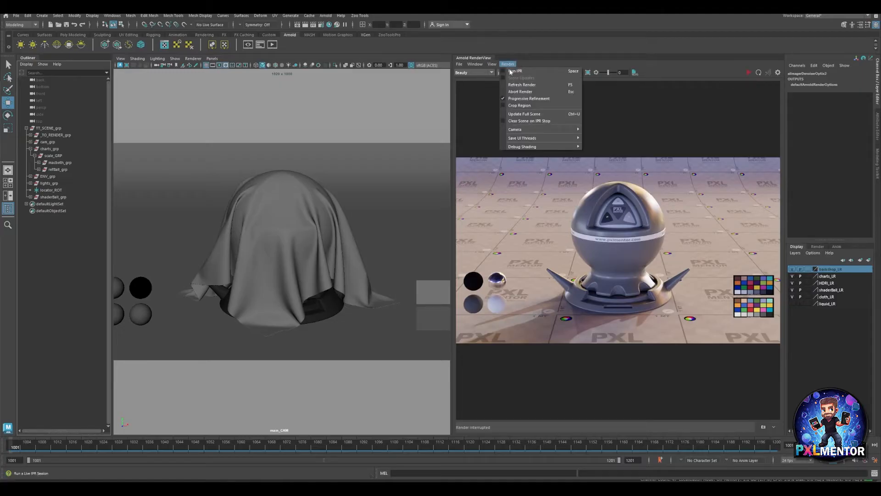
pyautogui.click(530, 115)
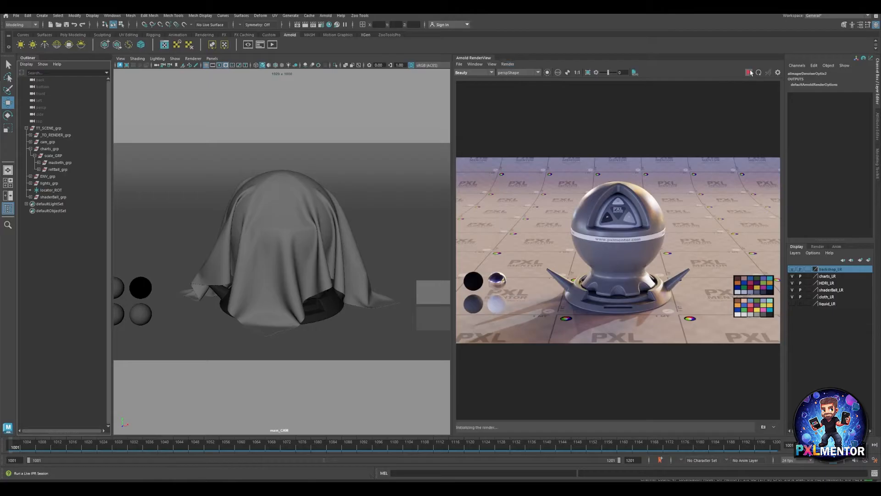
pyautogui.click(749, 73)
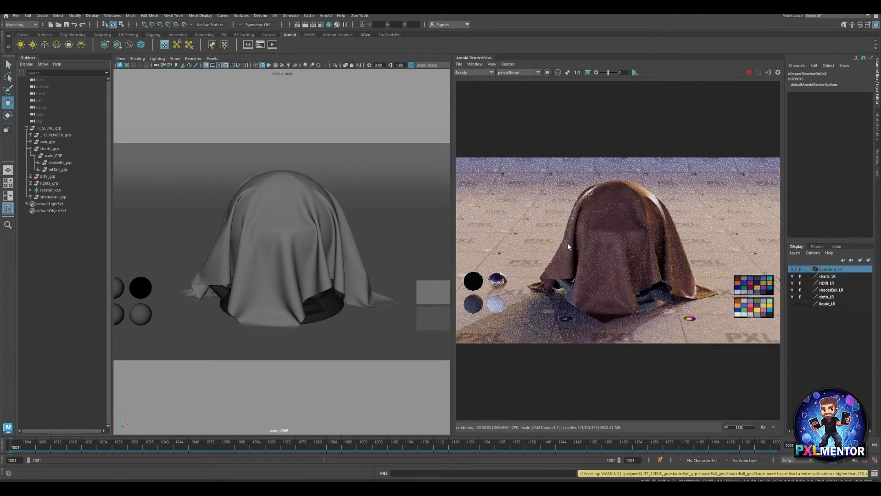
# Step: Set the HDRI attribute of _TO_RENDER_grp to 0 and hide the backdrop_LR display layer
pyautogui.click(57, 135)
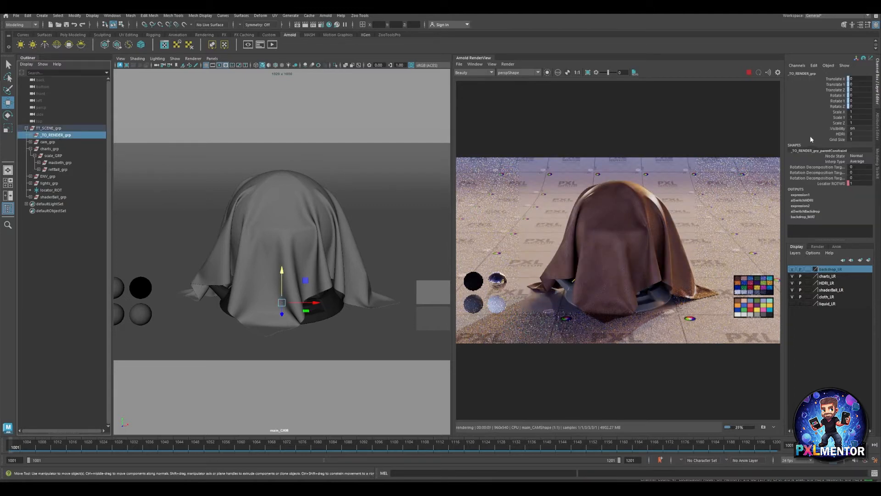
pyautogui.click(857, 134)
pyautogui.write('0')
pyautogui.press('Return')
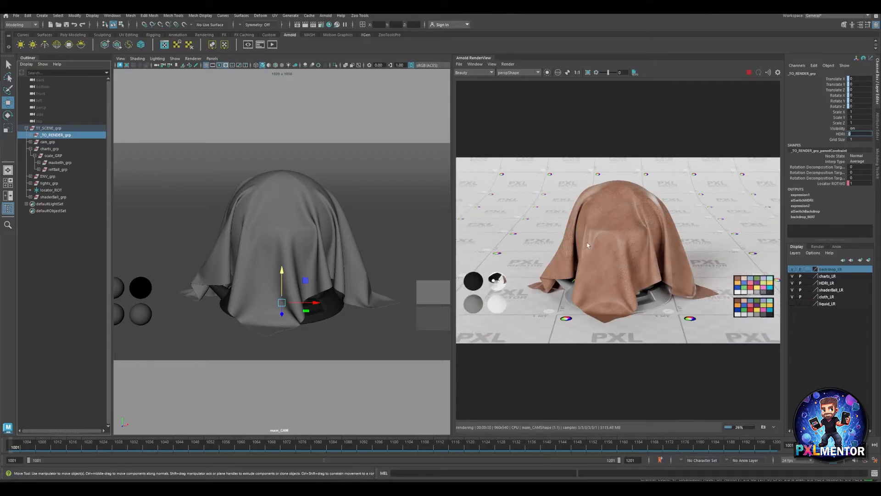
pyautogui.click(793, 269)
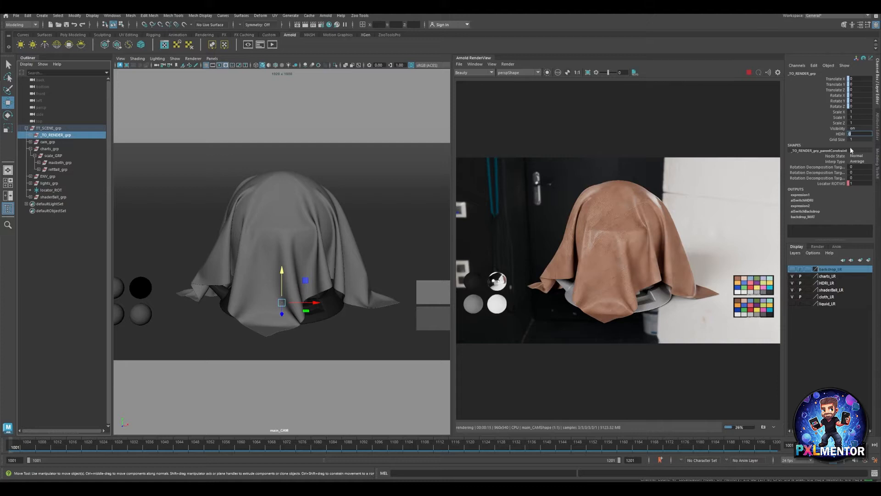
# Step: Switch to the grassy outdoor HDRI and scrub the timeline to examine the object and environment rotations
pyautogui.press('Return')
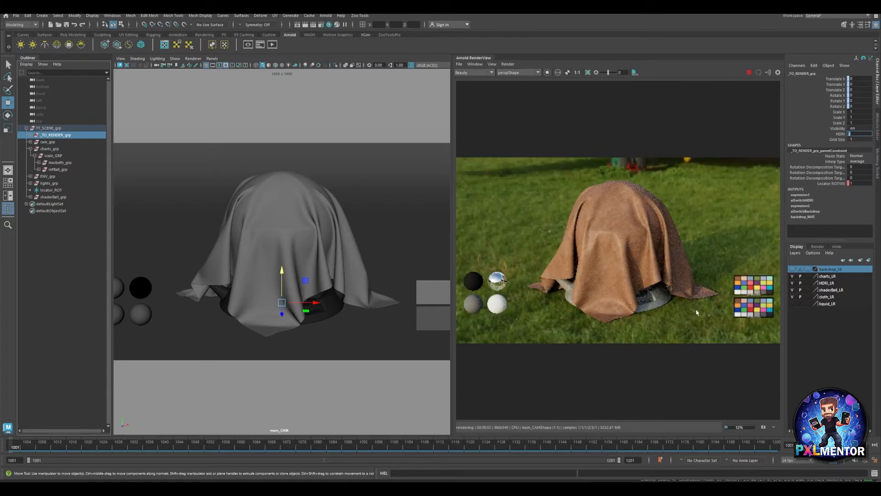
pyautogui.click(627, 446)
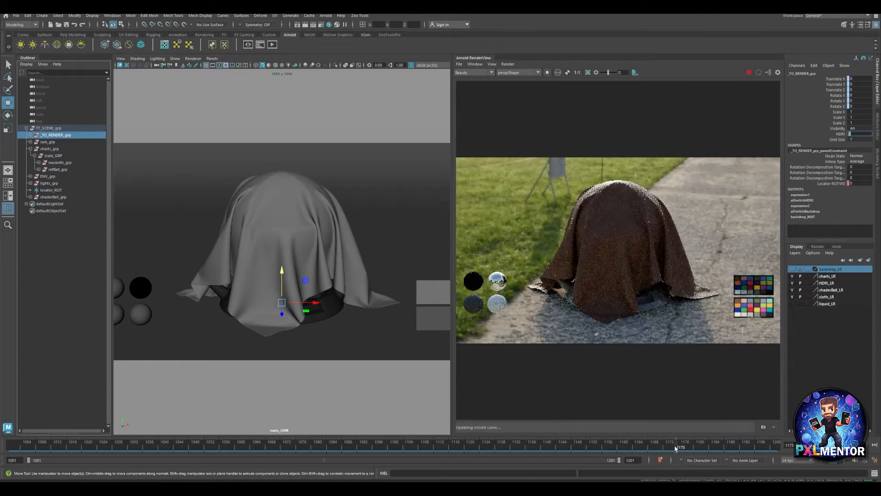
pyautogui.click(681, 447)
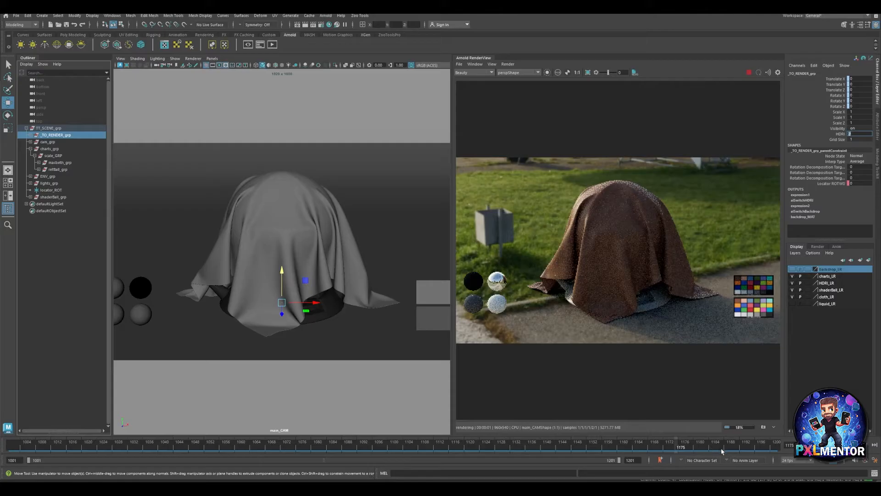
pyautogui.click(179, 446)
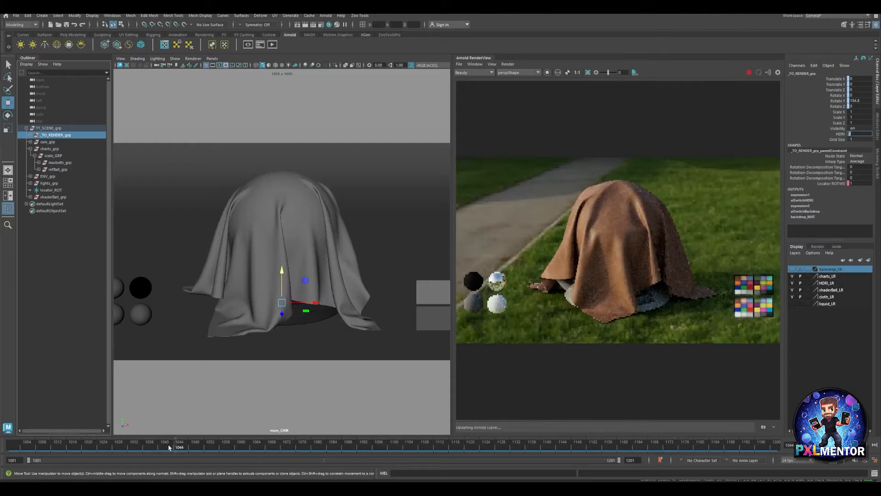
pyautogui.click(85, 446)
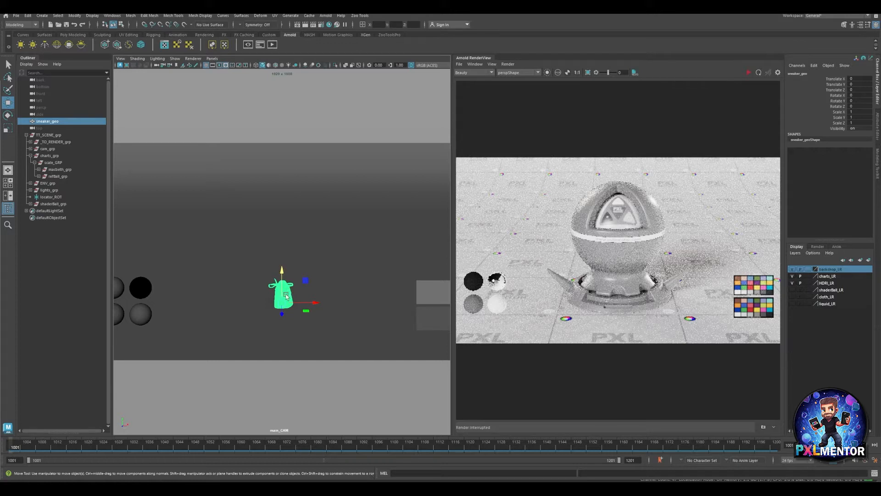
# Step: Frame sneaker_geo in the main camera and rotate it to about -58 degrees around Y to show its side
pyautogui.press('f')
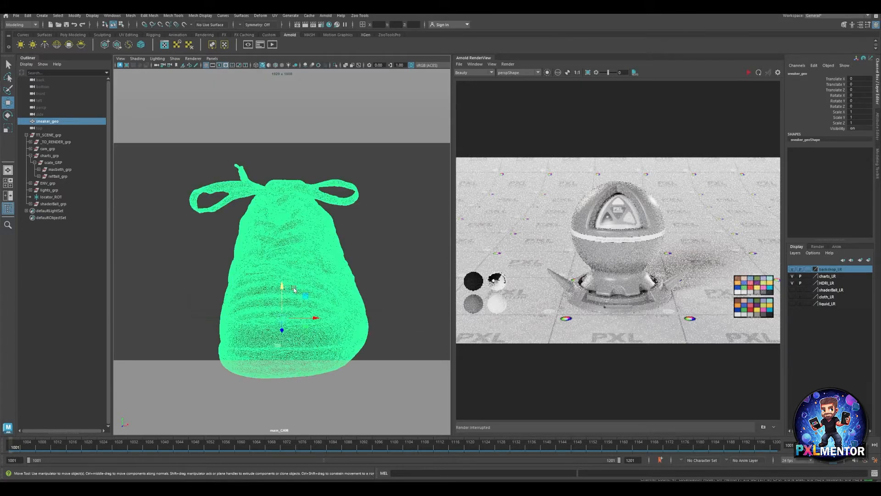
pyautogui.keyDown('alt'); pyautogui.moveTo(298, 284); pyautogui.dragTo(198, 289, button='right'); pyautogui.keyUp('alt')
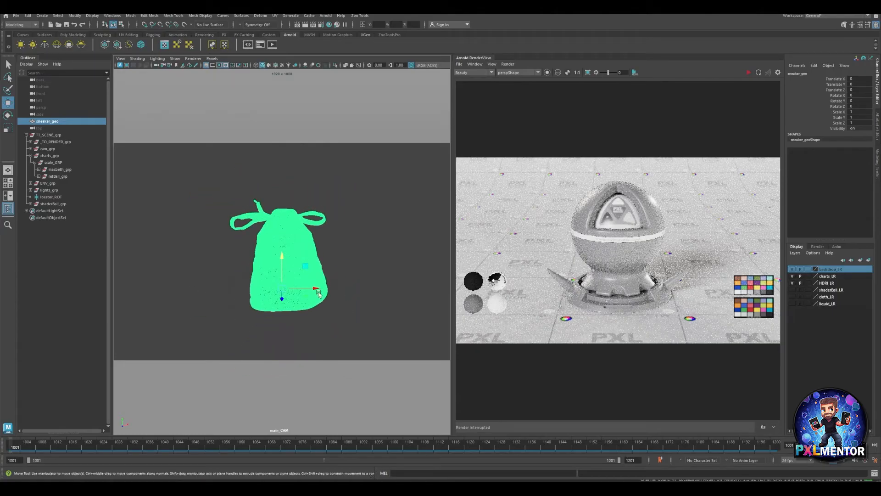
pyautogui.press('e')
pyautogui.moveTo(301, 296); pyautogui.dragTo(273, 299)
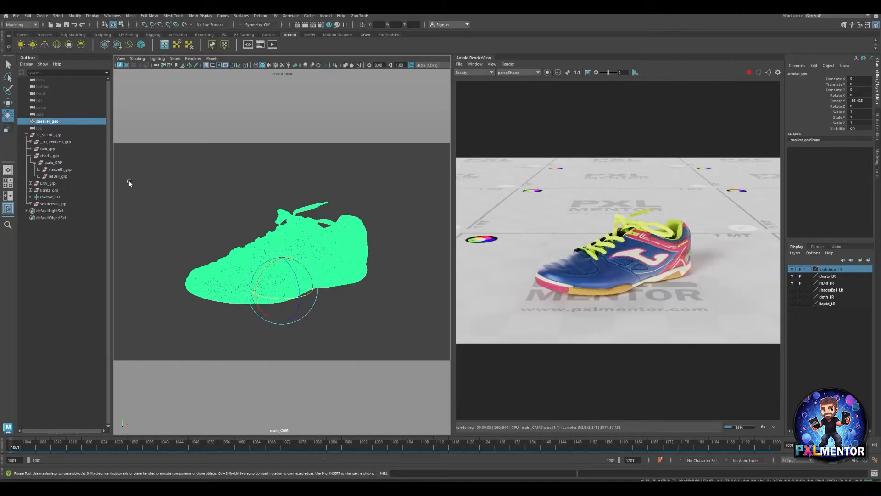
# Step: Set Grid Size on _TO_RENDER_grp to 0 and frame the sneaker closer and centred in main_CAM
pyautogui.click(59, 141)
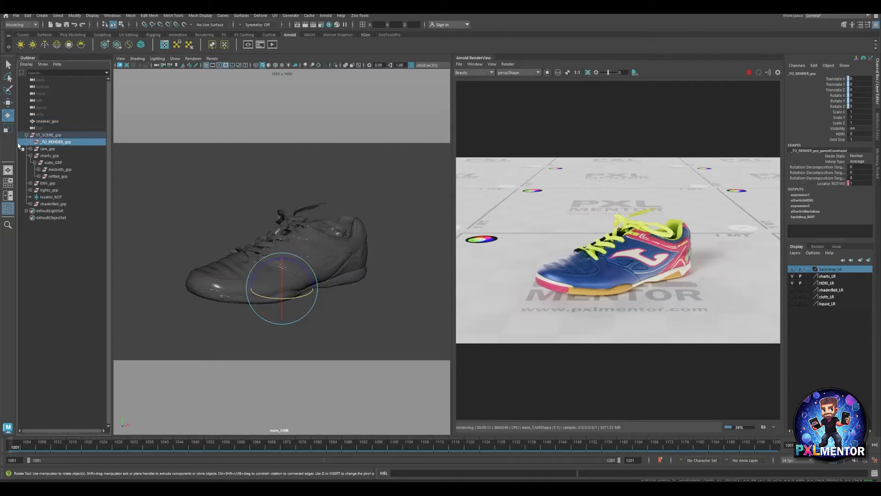
pyautogui.doubleClick(855, 140)
pyautogui.write('0')
pyautogui.press('Return')
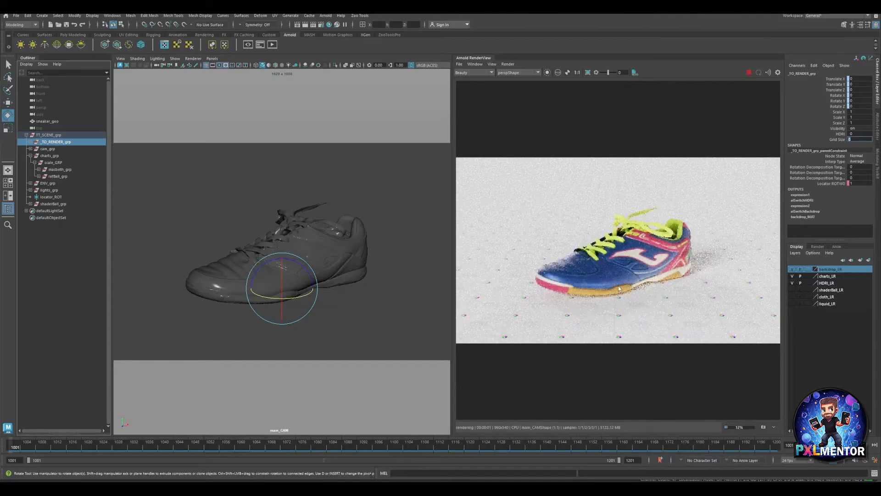
pyautogui.scroll(5, 344, 287)
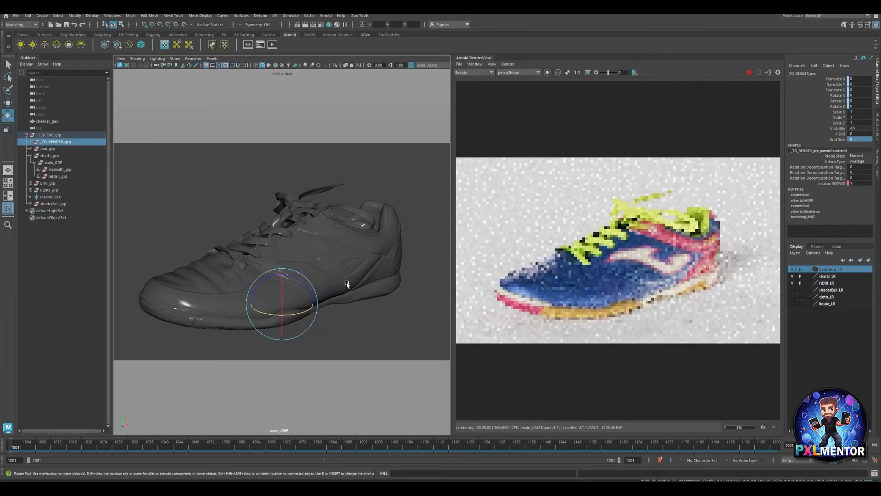
pyautogui.keyDown('alt'); pyautogui.moveTo(346, 284); pyautogui.dragTo(350, 256, button='middle'); pyautogui.keyUp('alt')
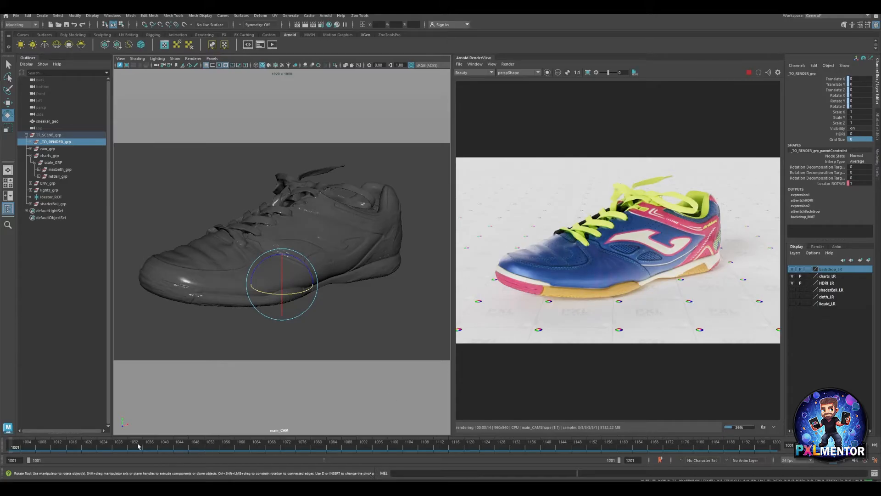
# Step: Parent sneaker_geo under _TO_RENDER_grp and scrub the timeline to check the turntable rotation
pyautogui.click(47, 122)
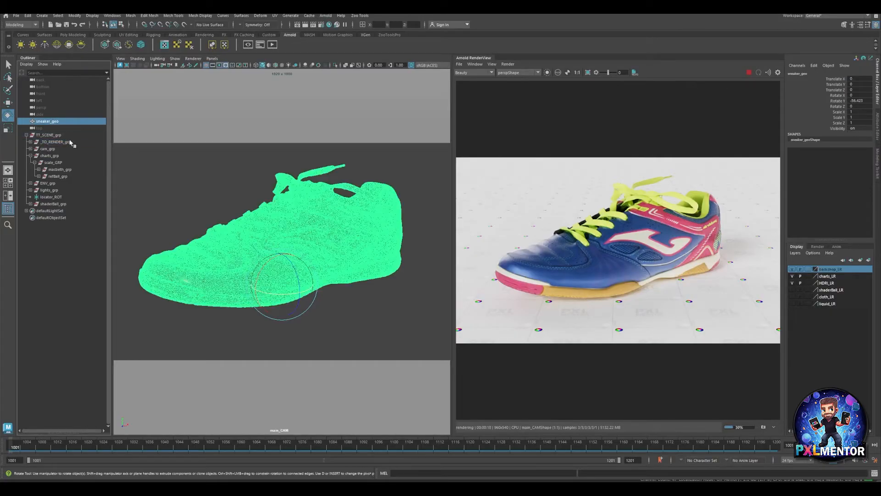
pyautogui.keyDown('ctrl'); pyautogui.click(65, 142); pyautogui.keyUp('ctrl')
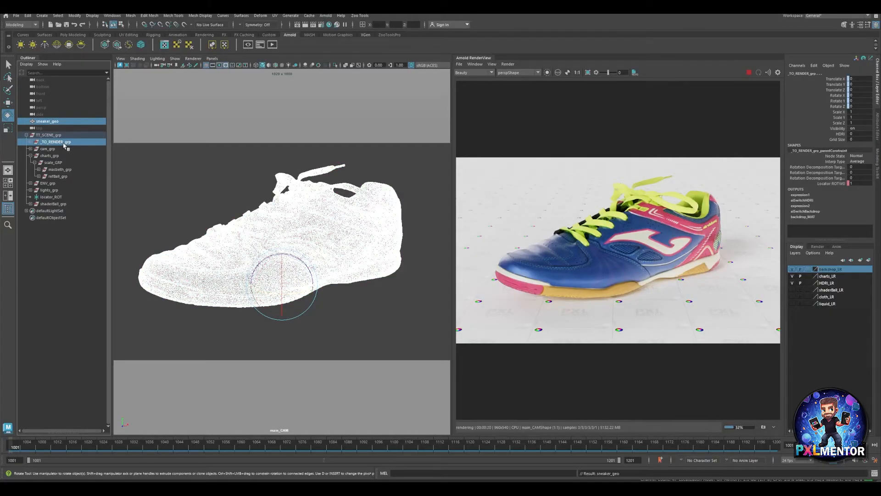
pyautogui.press('p')
pyautogui.moveTo(55, 455); pyautogui.dragTo(538, 446)
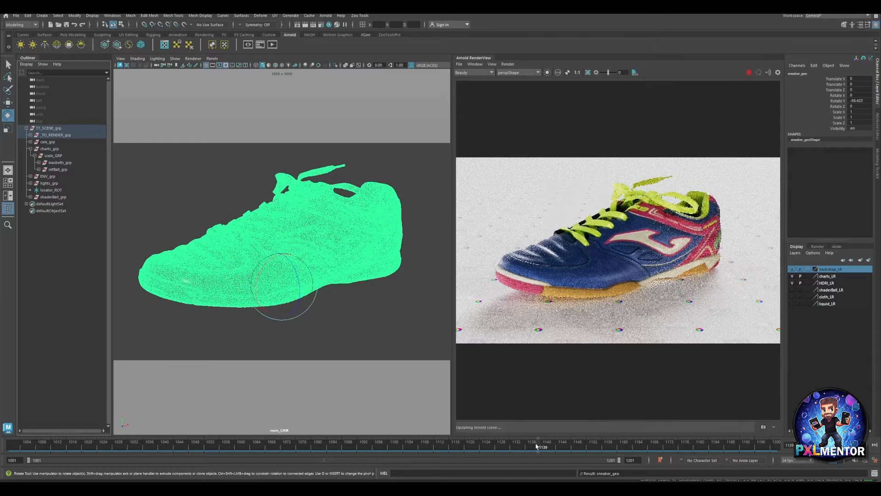
pyautogui.moveTo(483, 448); pyautogui.dragTo(466, 447)
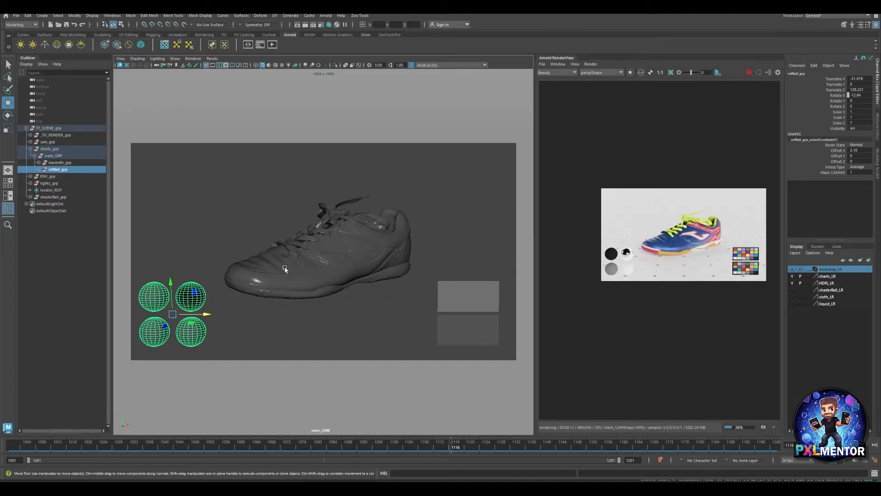
pyautogui.scroll(1, 683, 237)
pyautogui.scroll(1, 681, 235)
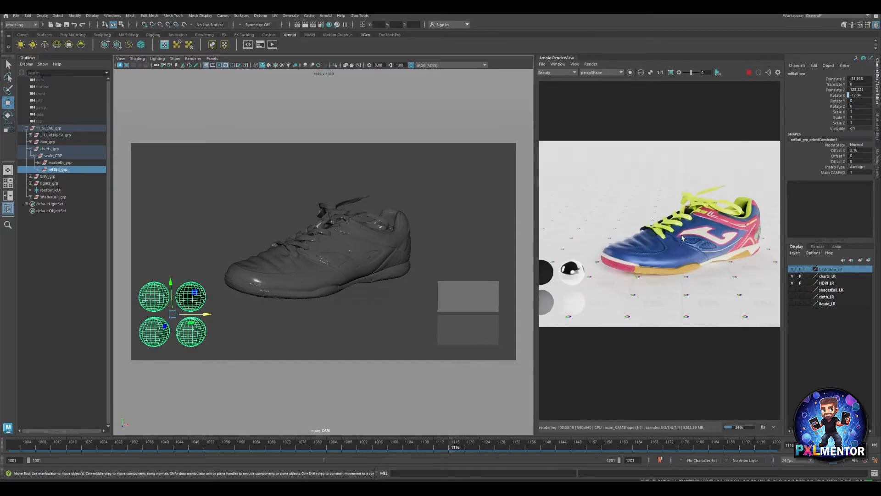
pyautogui.moveTo(682, 236); pyautogui.dragTo(662, 230, button='middle')
pyautogui.scroll(-1, 661, 231)
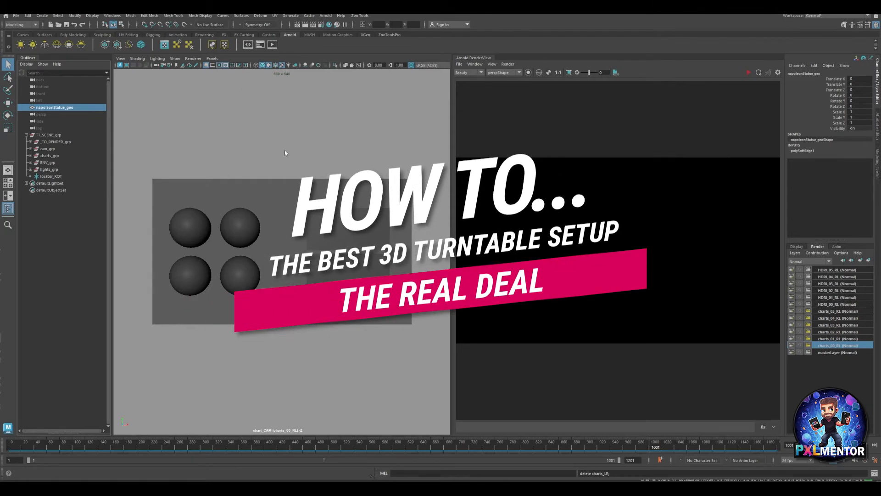
# Step: Make all the render layers from charts_00_RL to HDRI_05_RL renderable, leaving out masterLayer
pyautogui.click(797, 246)
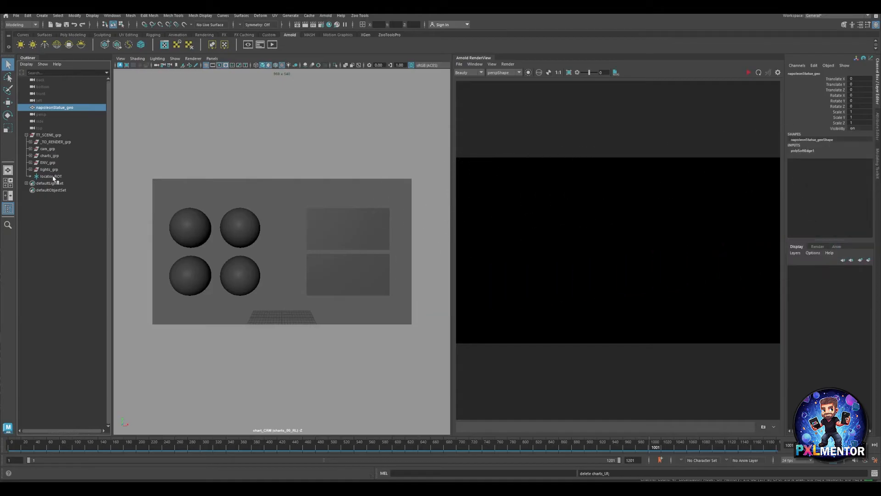
pyautogui.click(817, 247)
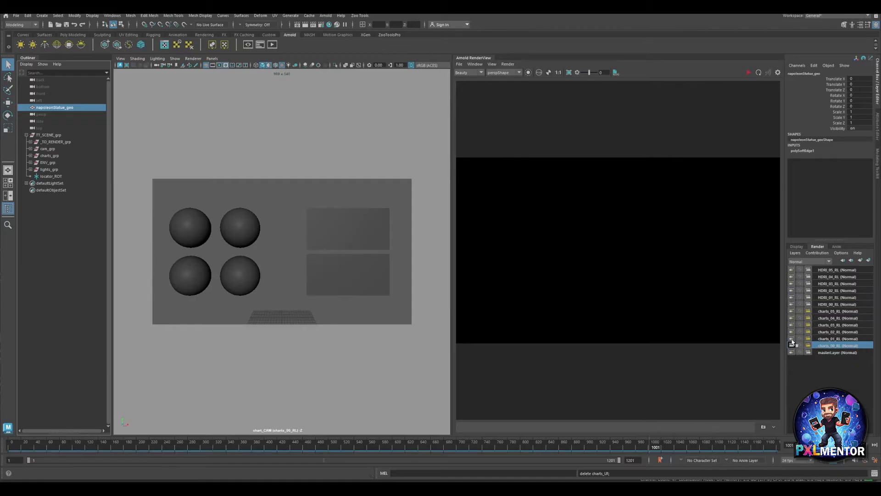
pyautogui.click(791, 324)
pyautogui.click(792, 318)
pyautogui.click(792, 311)
pyautogui.click(792, 304)
pyautogui.click(791, 297)
pyautogui.click(791, 290)
pyautogui.click(792, 283)
pyautogui.click(791, 262)
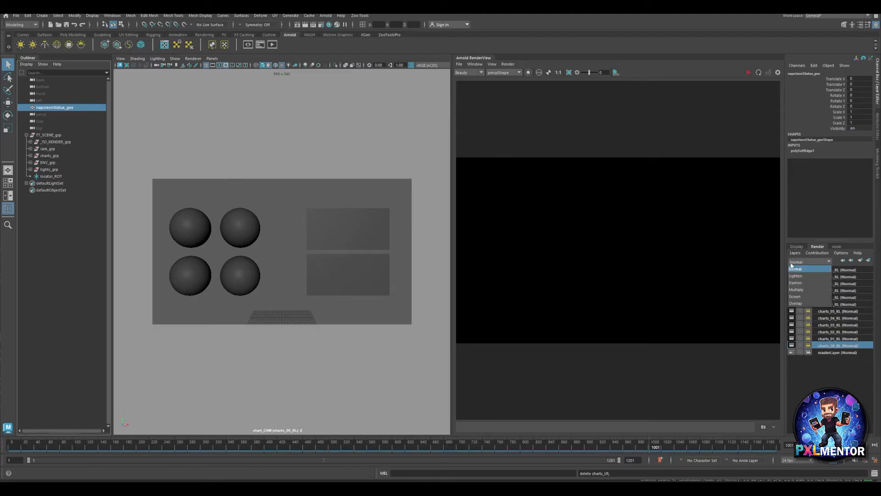
pyautogui.click(792, 268)
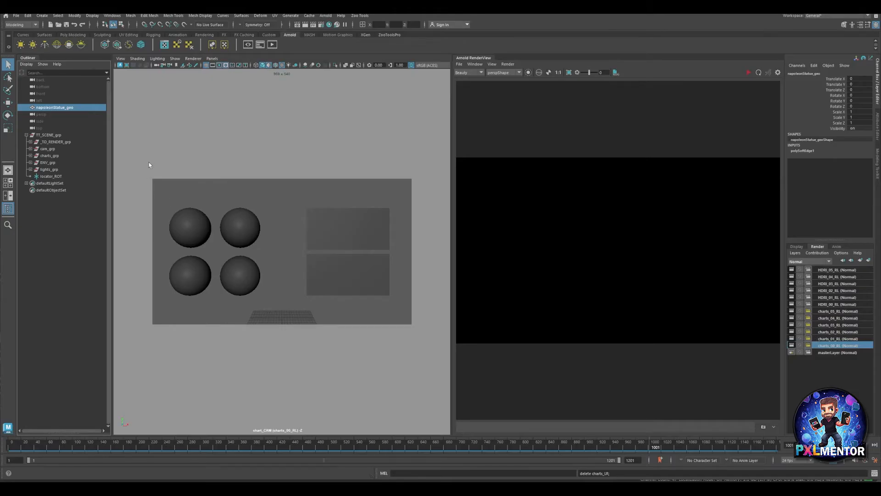
# Step: Turn off rendering for the layers charts_00_RL to charts_05_RL and make charts_01_RL the active layer
pyautogui.click(792, 345)
pyautogui.click(791, 339)
pyautogui.click(791, 332)
pyautogui.click(793, 325)
pyautogui.click(791, 318)
pyautogui.click(792, 312)
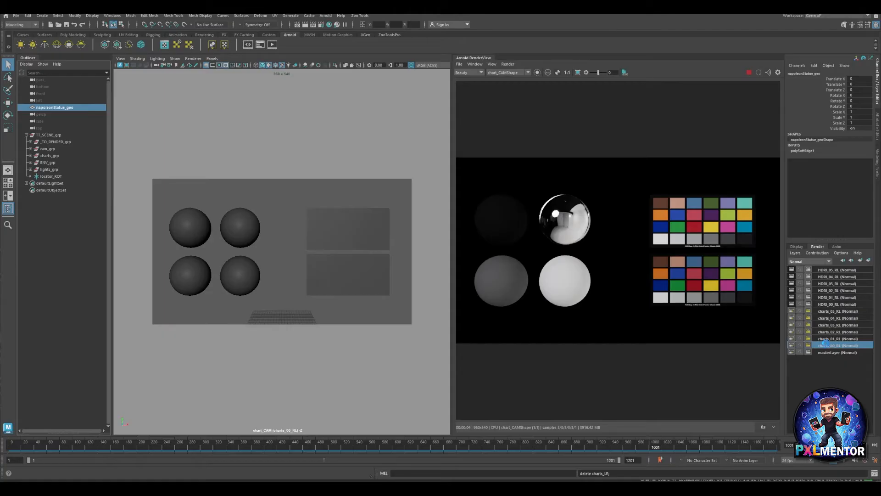
pyautogui.click(829, 339)
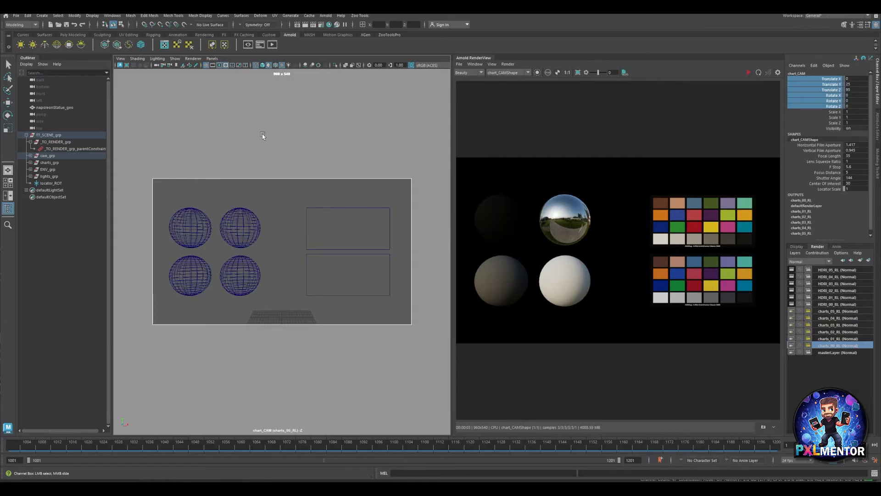
# Step: Parent napoleonStatue_geo under _TO_RENDER_grp
pyautogui.click(68, 108)
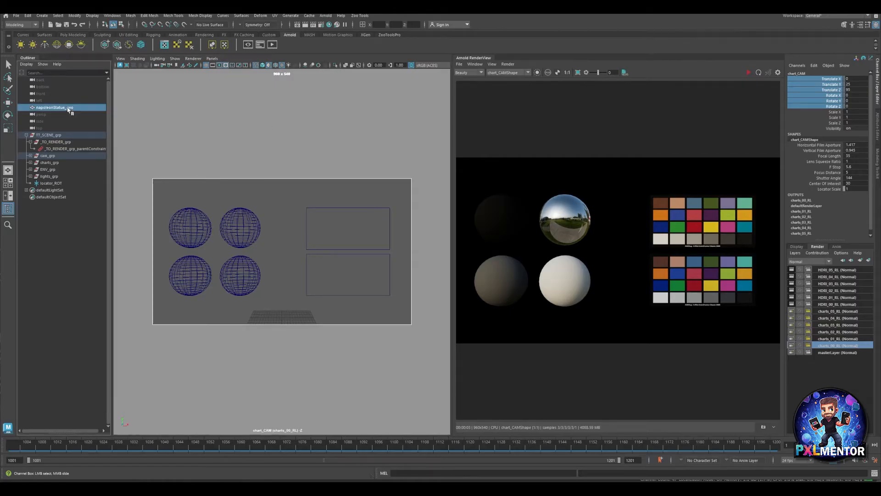
pyautogui.keyDown('ctrl'); pyautogui.click(70, 143); pyautogui.keyUp('ctrl')
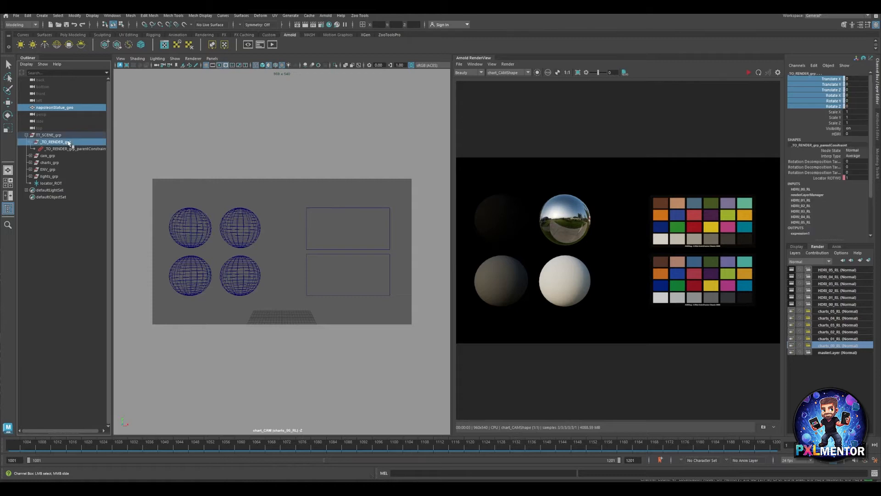
pyautogui.press('p')
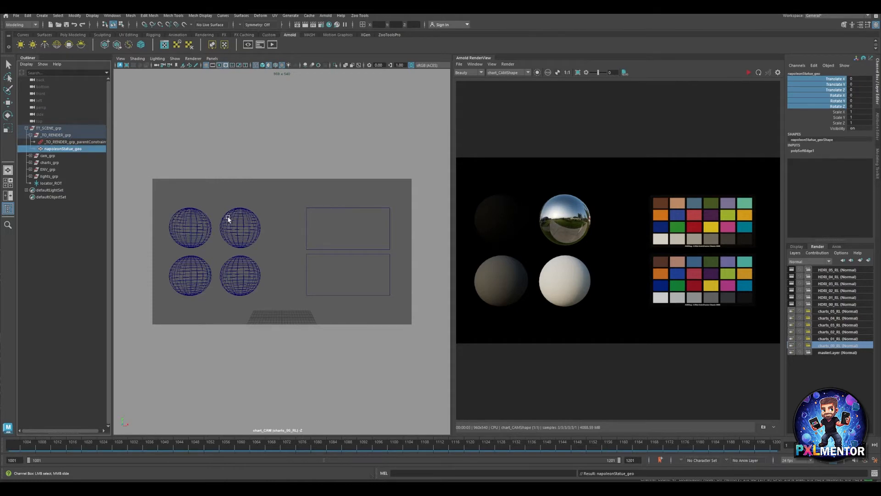
# Step: Activate the HDRI_00_RL render layer and frame the whole statue through main_CAM
pyautogui.click(826, 305)
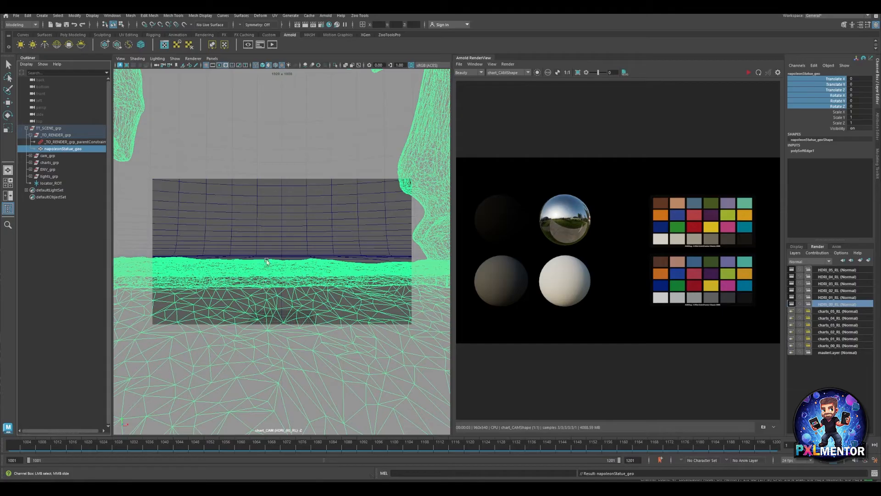
pyautogui.click(212, 58)
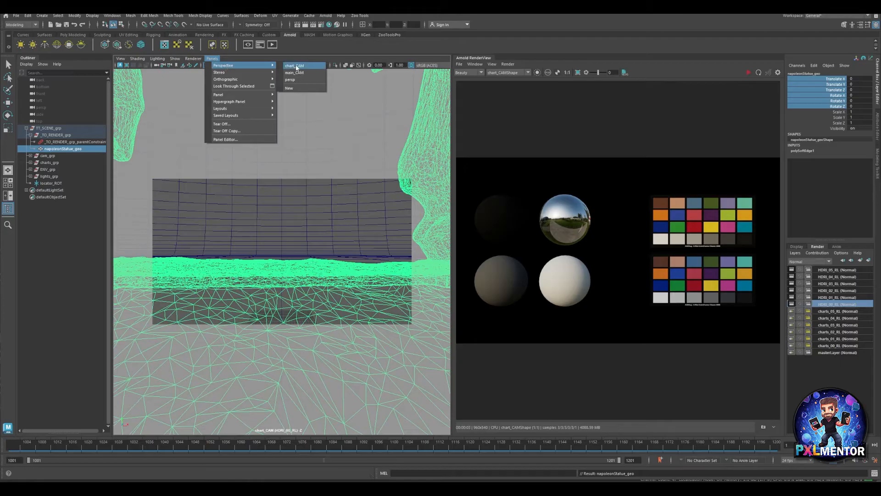
pyautogui.click(298, 72)
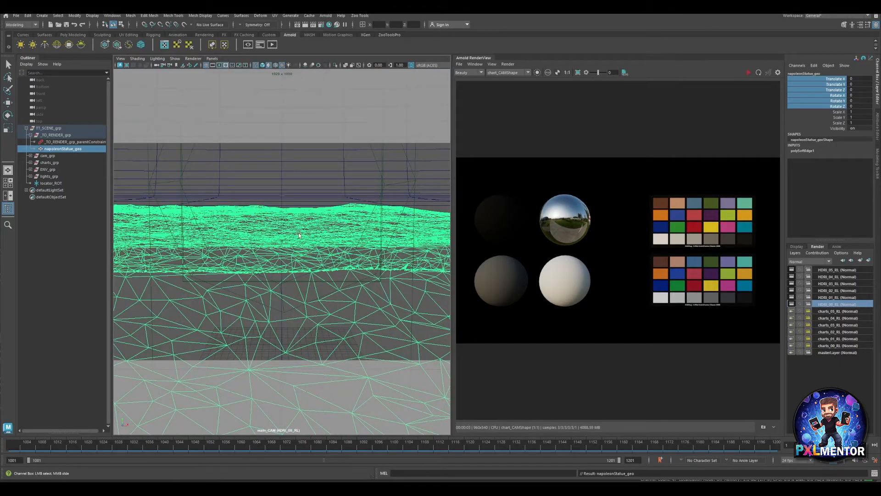
pyautogui.keyDown('alt'); pyautogui.moveTo(320, 236); pyautogui.dragTo(174, 253, button='right'); pyautogui.keyUp('alt')
pyautogui.press('f')
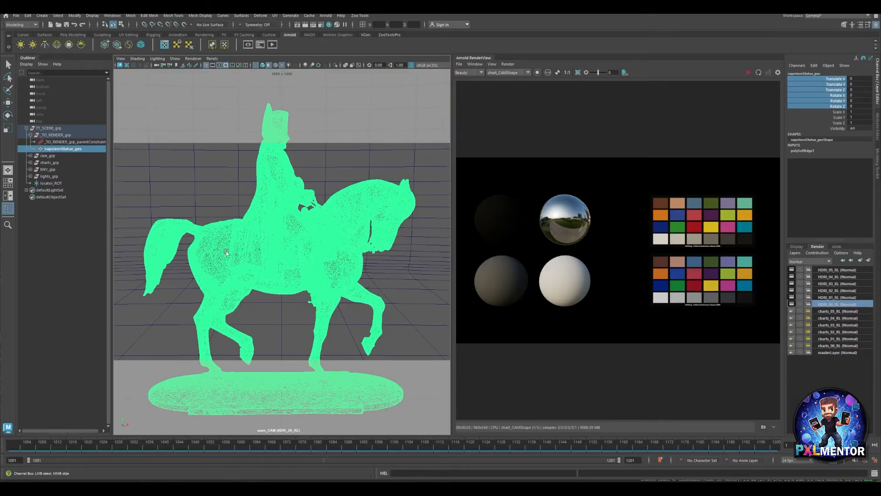
pyautogui.keyDown('alt'); pyautogui.moveTo(334, 241); pyautogui.dragTo(281, 232, button='right'); pyautogui.keyUp('alt')
pyautogui.keyDown('alt'); pyautogui.moveTo(281, 232); pyautogui.dragTo(276, 245); pyautogui.keyUp('alt')
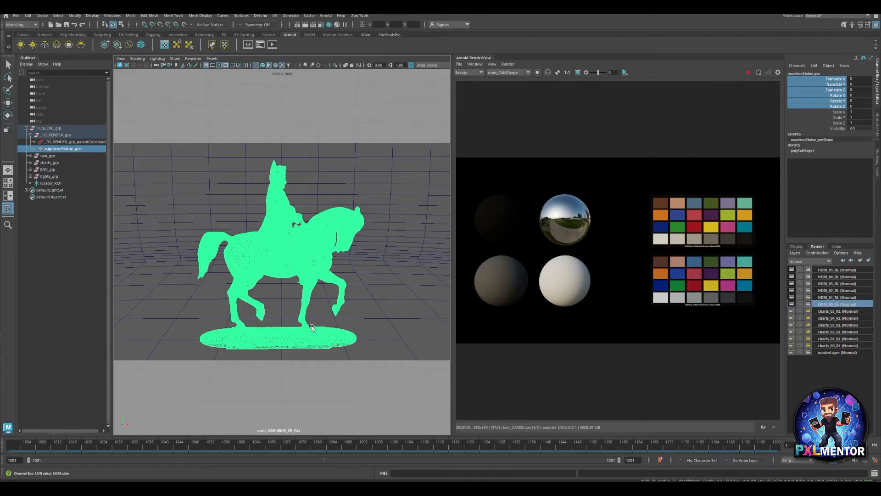
# Step: Rotate the statue to about -144 degrees around Y and recentre it in the main_CAM frame
pyautogui.press('e')
pyautogui.moveTo(308, 345); pyautogui.dragTo(201, 356)
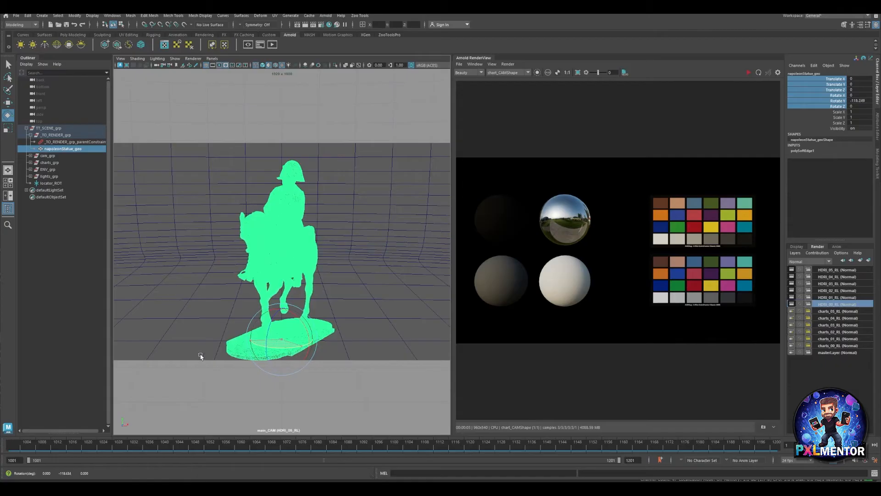
pyautogui.moveTo(298, 349); pyautogui.dragTo(284, 349)
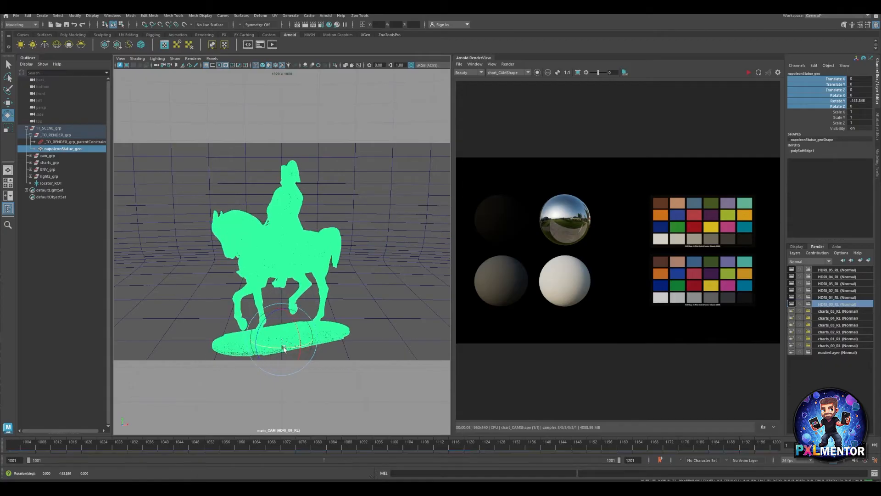
pyautogui.keyDown('alt'); pyautogui.moveTo(353, 308); pyautogui.dragTo(339, 308, button='right'); pyautogui.keyUp('alt')
pyautogui.keyDown('alt'); pyautogui.moveTo(340, 308); pyautogui.dragTo(340, 300, button='middle'); pyautogui.keyUp('alt')
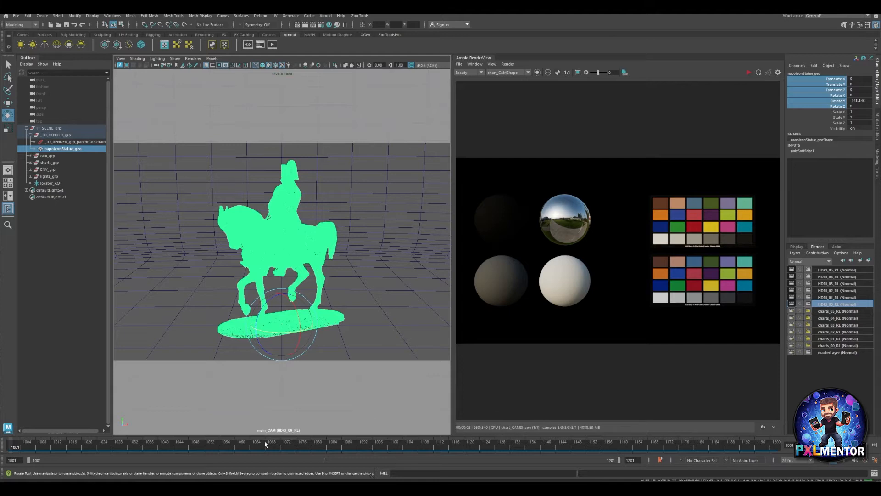
# Step: Play and scrub the turntable to frame 1130, and set the Arnold render camera to main_CAMShape
pyautogui.click(844, 445)
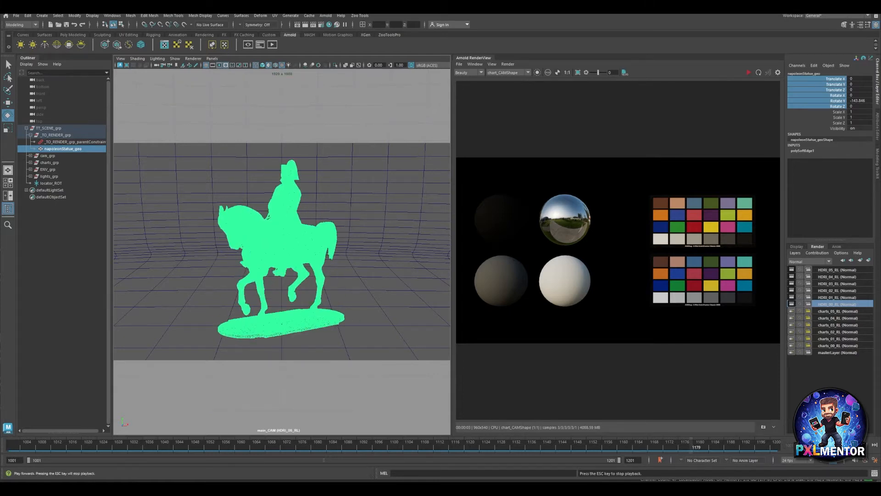
pyautogui.moveTo(15, 449); pyautogui.dragTo(508, 460)
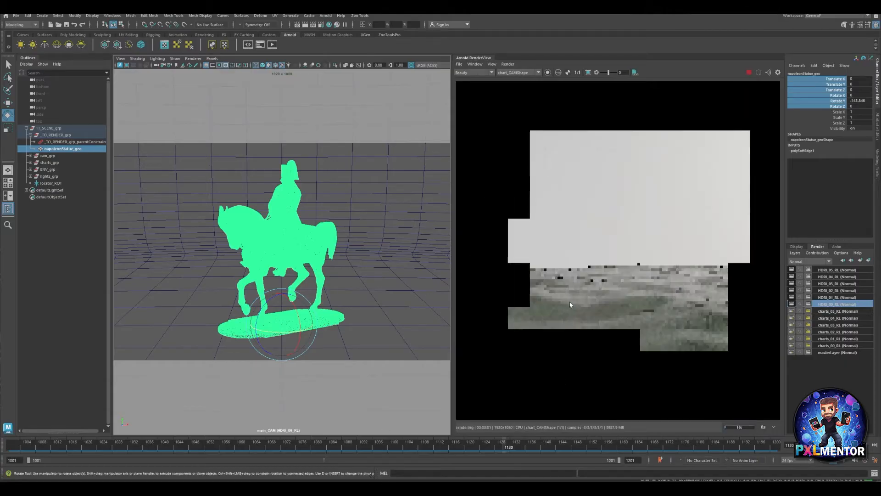
pyautogui.click(516, 73)
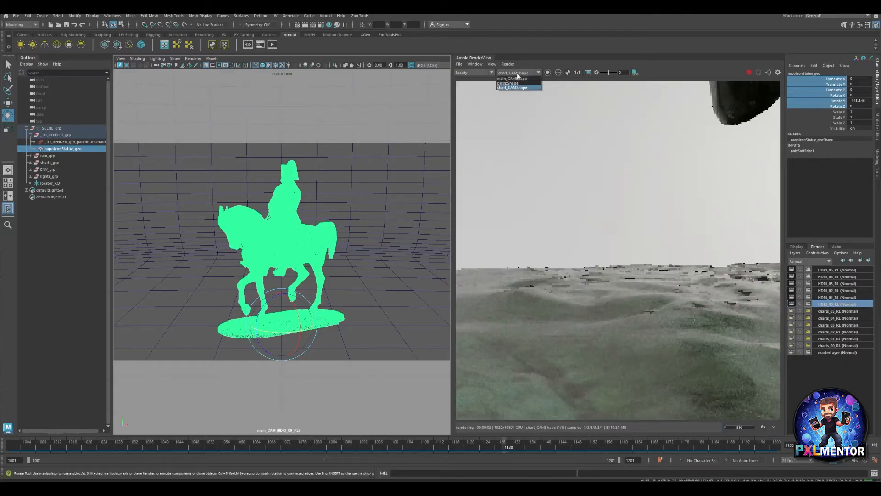
pyautogui.click(514, 82)
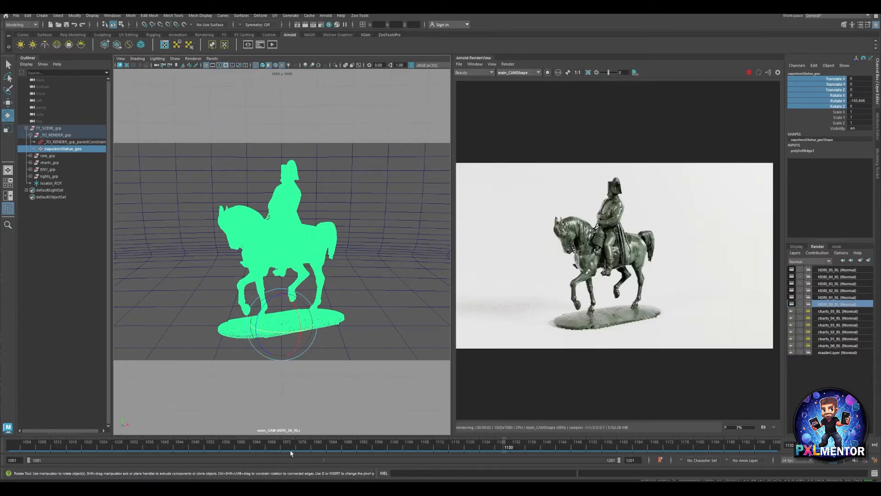
# Step: Scrub through the frames to examine the statue and environment rotations in the Arnold render
pyautogui.moveTo(76, 446); pyautogui.dragTo(489, 448)
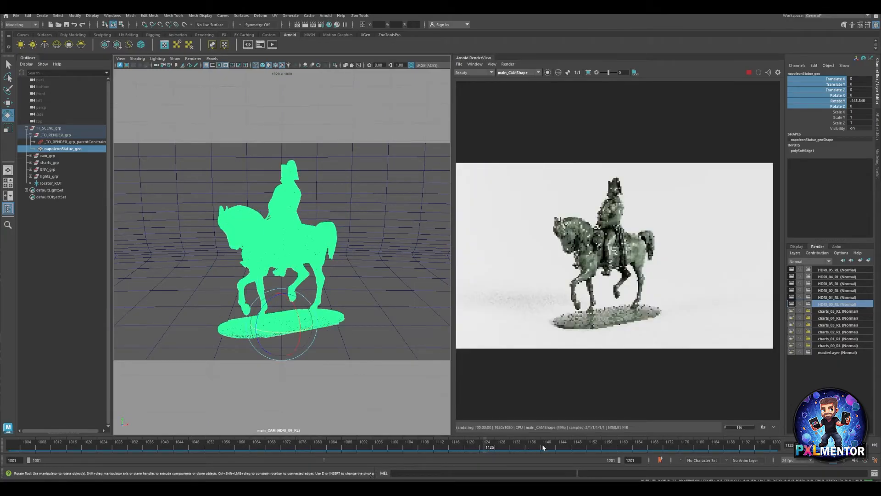
pyautogui.click(543, 447)
pyautogui.click(570, 447)
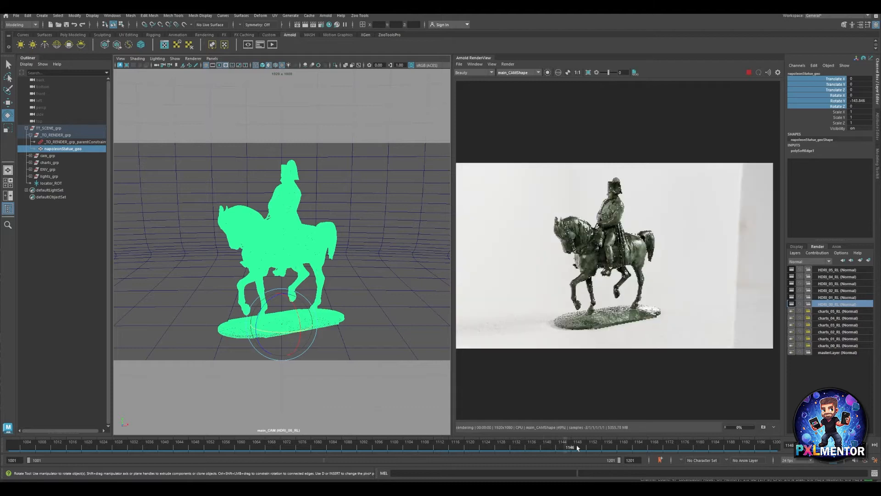
pyautogui.click(588, 446)
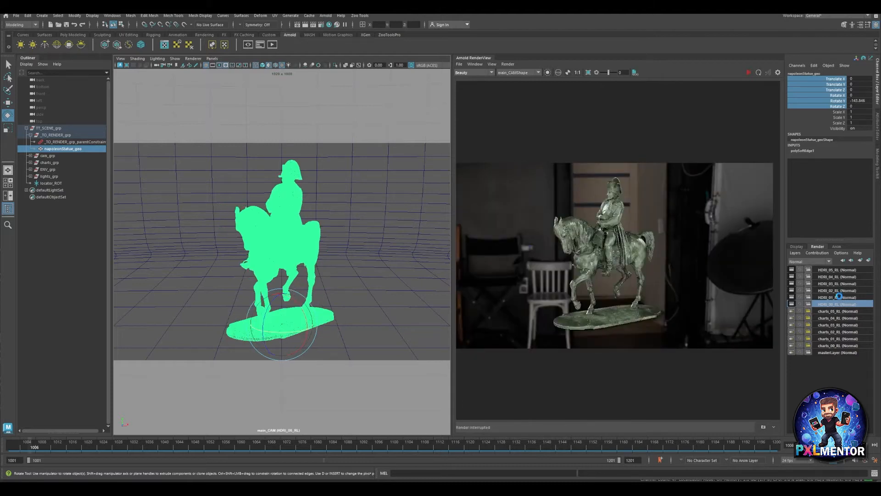
# Step: Preview the statue with the HDRI_01_RL and HDRI_03_RL render layers, and stop the interactive render
pyautogui.click(838, 296)
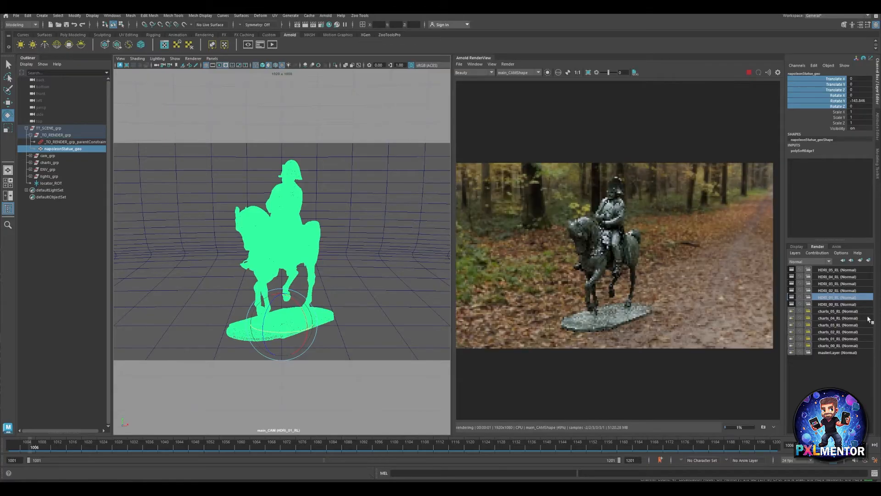
pyautogui.click(836, 283)
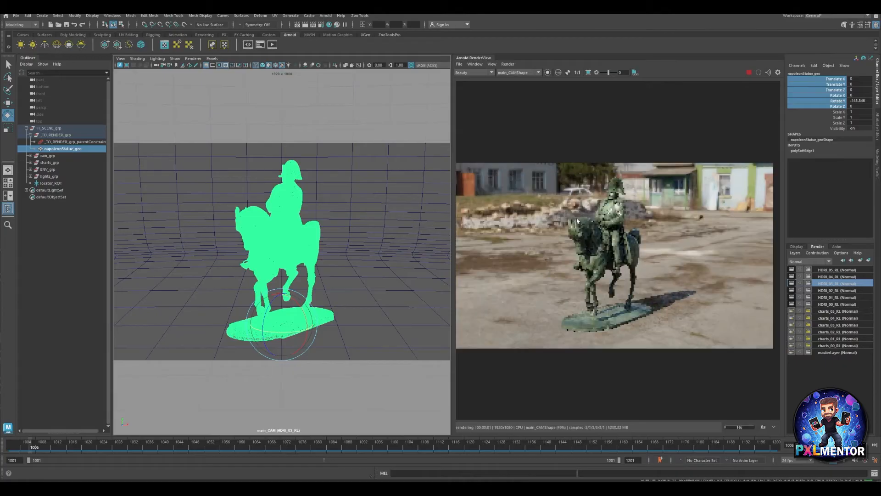
pyautogui.click(749, 72)
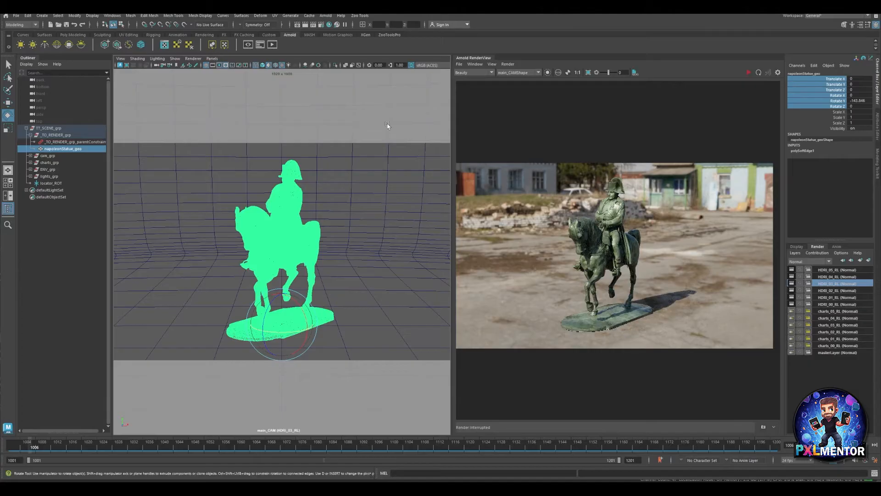
# Step: Open the Render Settings for HDRI_03_RL and move the window clear of the statue in the viewport
pyautogui.click(320, 25)
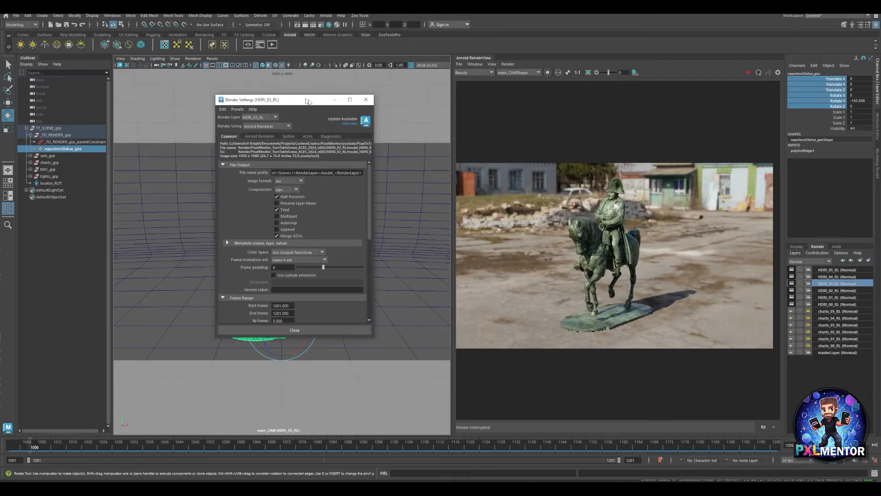
pyautogui.moveTo(303, 100); pyautogui.dragTo(436, 104)
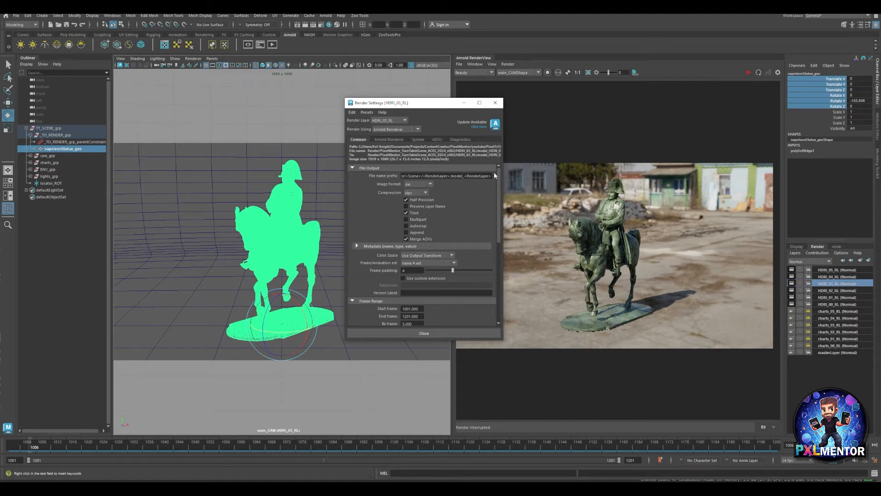
# Step: Close the Render Settings window for HDRI_03_RL
pyautogui.click(496, 103)
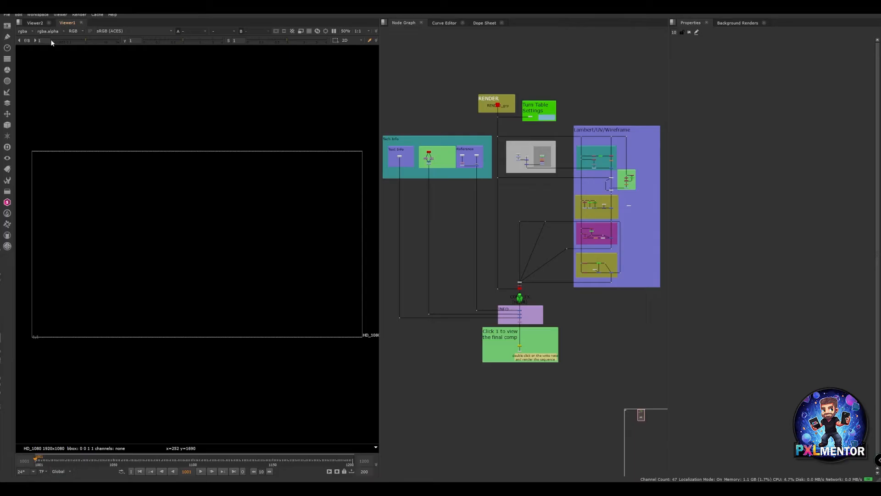
# Step: Switch to the Nuke turntable comp, close Viewer2, and open the properties of the Turn Table Settings node
pyautogui.click(49, 23)
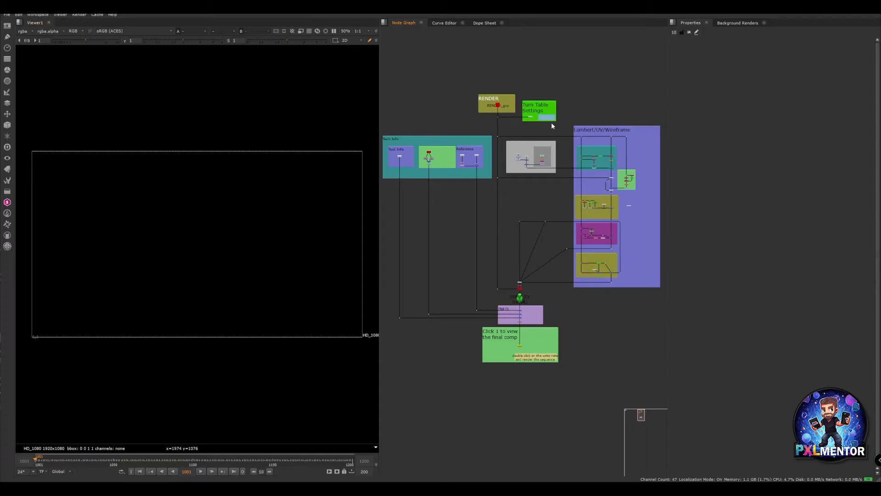
pyautogui.scroll(7, 540, 121)
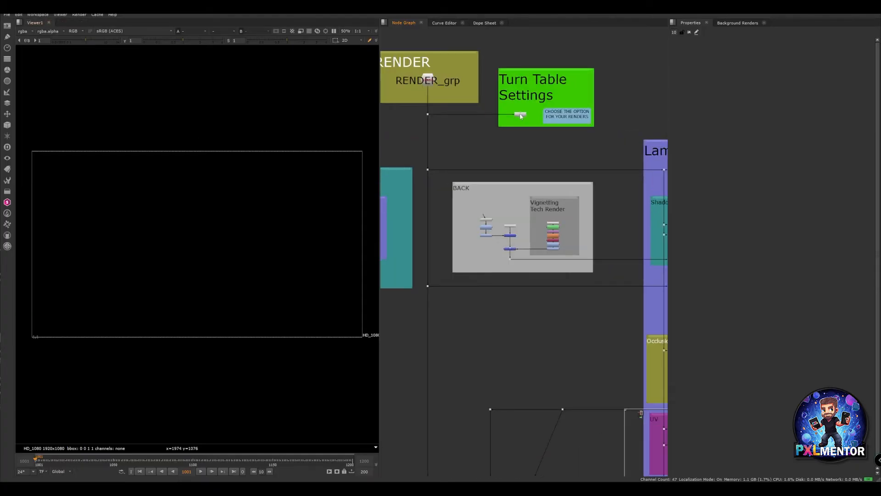
pyautogui.doubleClick(520, 116)
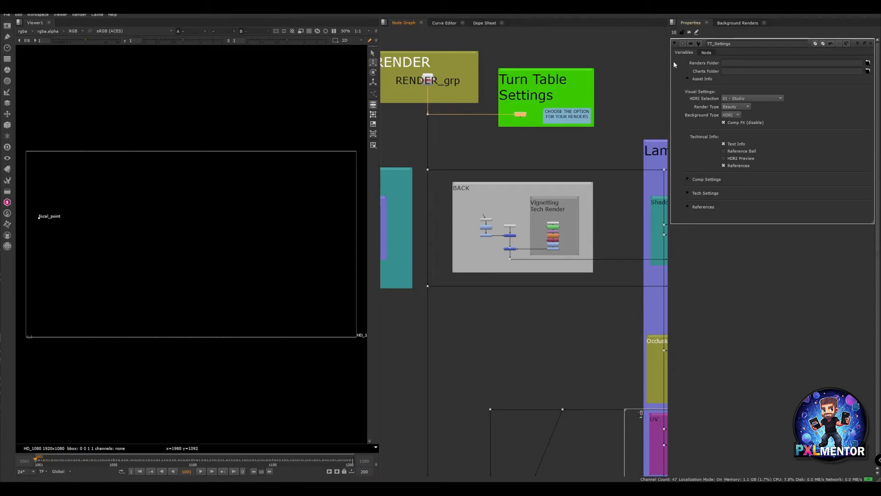
# Step: Set the Renders Folder of the turntable settings to images/Render/TT_napoleonStatue_SHD_001/
pyautogui.click(868, 64)
pyautogui.click(868, 64)
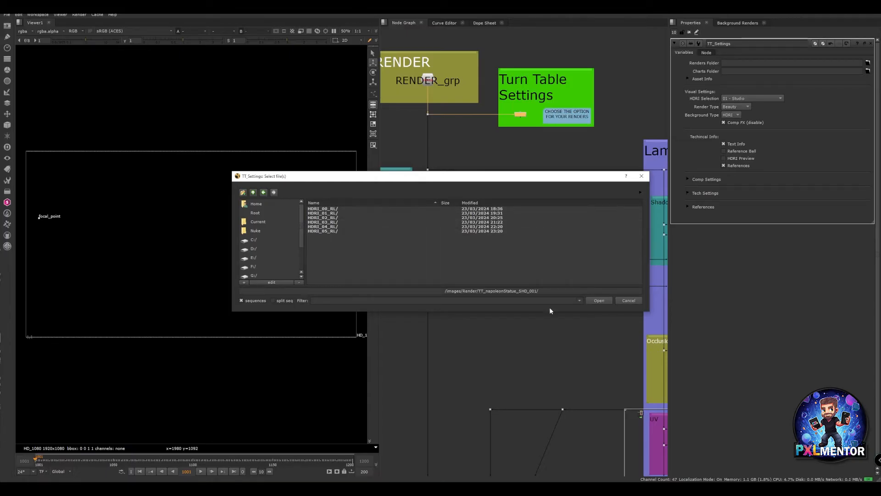
pyautogui.click(599, 301)
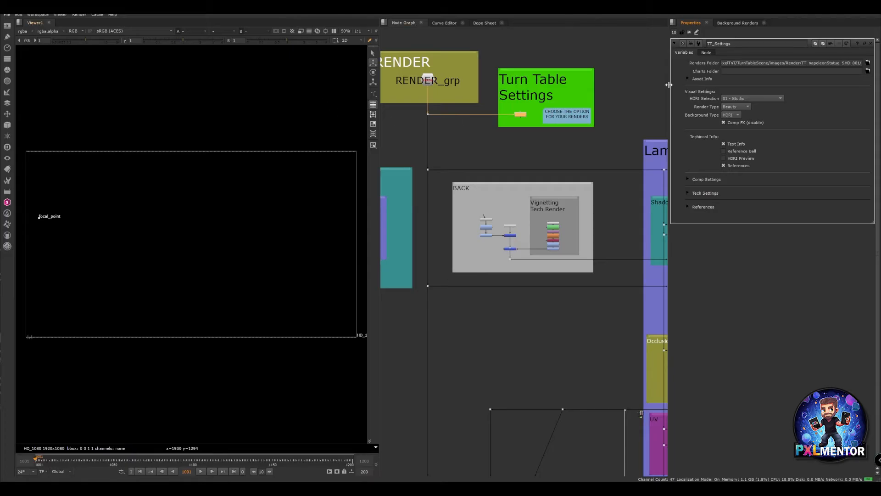
# Step: Set the Charts Folder of the turntable settings to images/Render/charts/
pyautogui.click(868, 71)
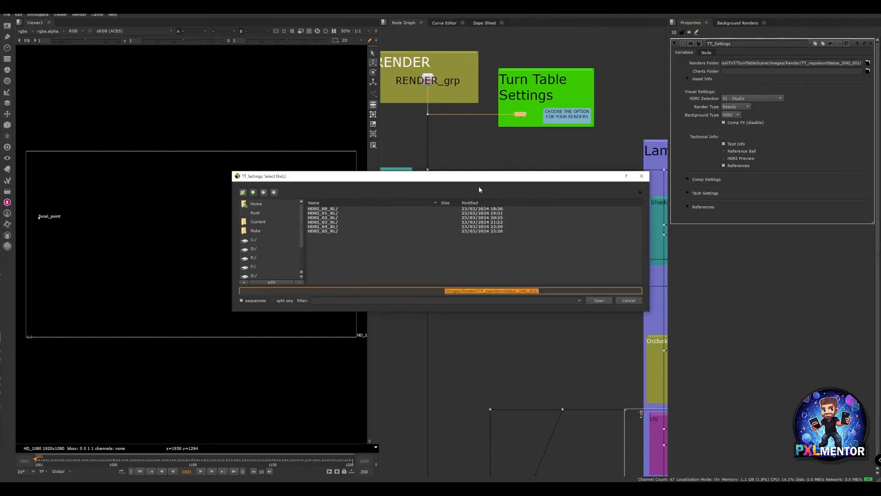
pyautogui.click(252, 192)
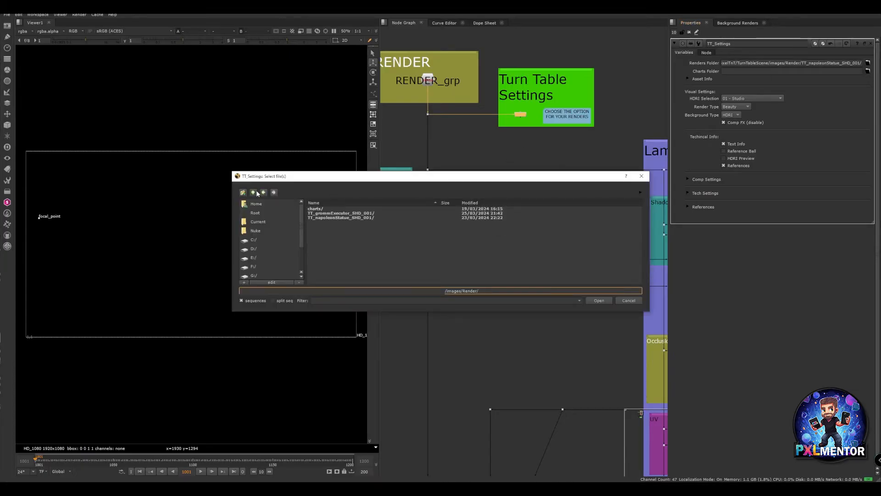
pyautogui.doubleClick(317, 209)
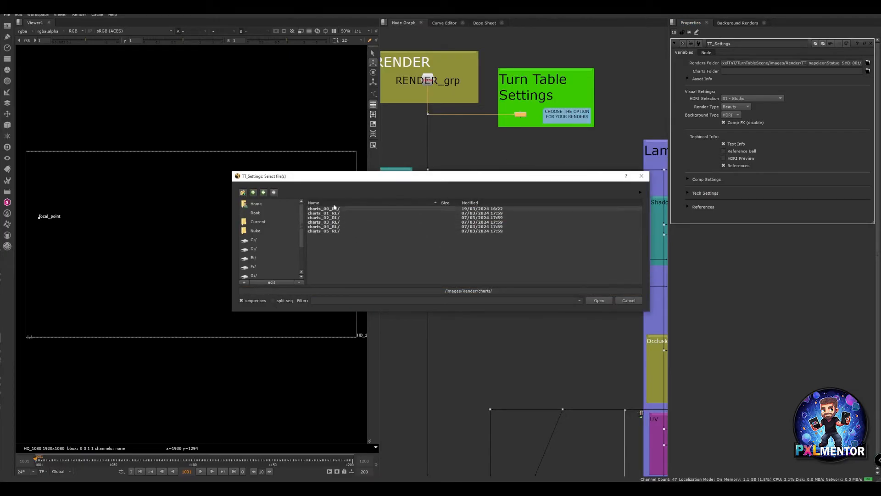
pyautogui.click(599, 301)
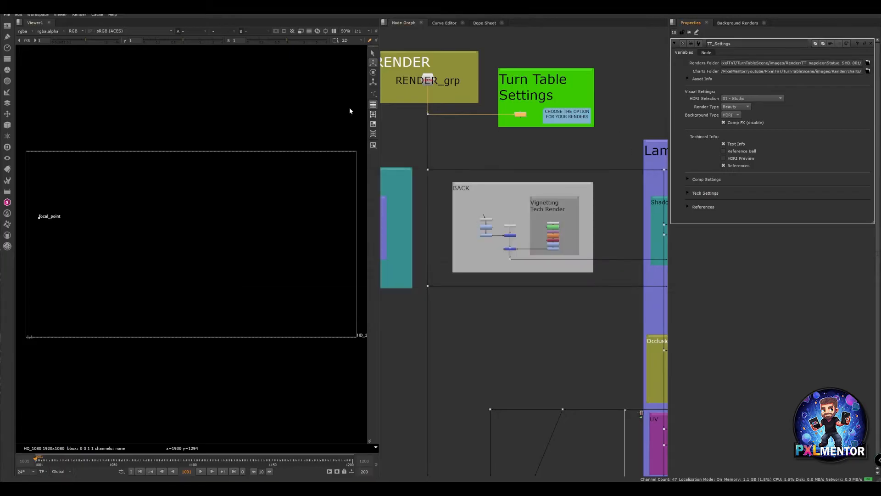
# Step: Display the final comp from the write node in the viewer and look over the surrounding node graph
pyautogui.scroll(-6, 488, 133)
pyautogui.moveTo(495, 294); pyautogui.dragTo(500, 230, button='middle')
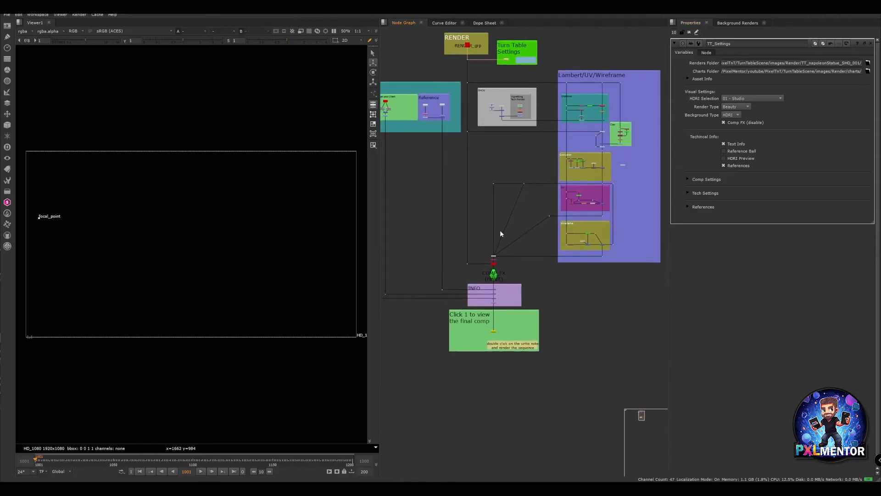
pyautogui.press('1')
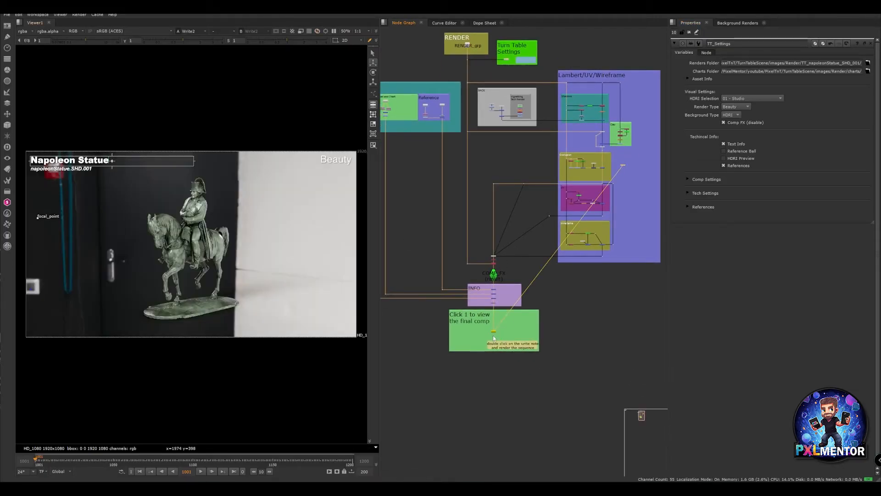
pyautogui.scroll(3, 494, 335)
pyautogui.scroll(2, 494, 338)
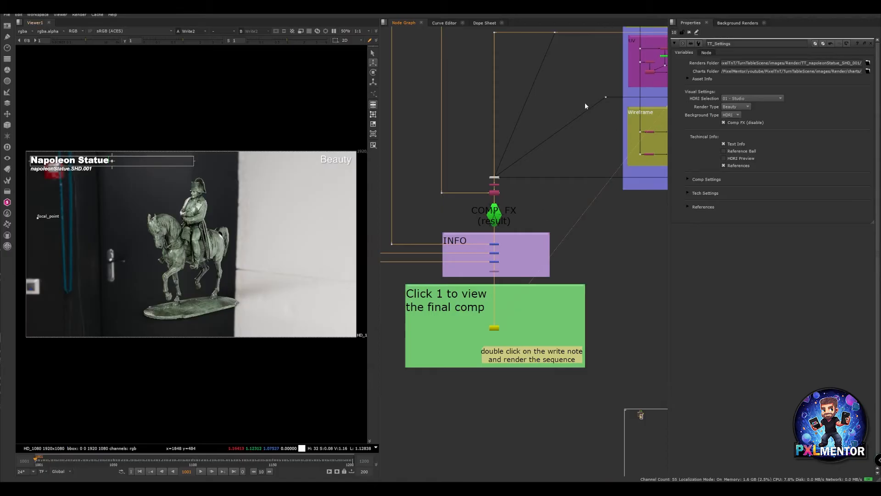
pyautogui.scroll(-5, 564, 142)
pyautogui.scroll(-1, 555, 172)
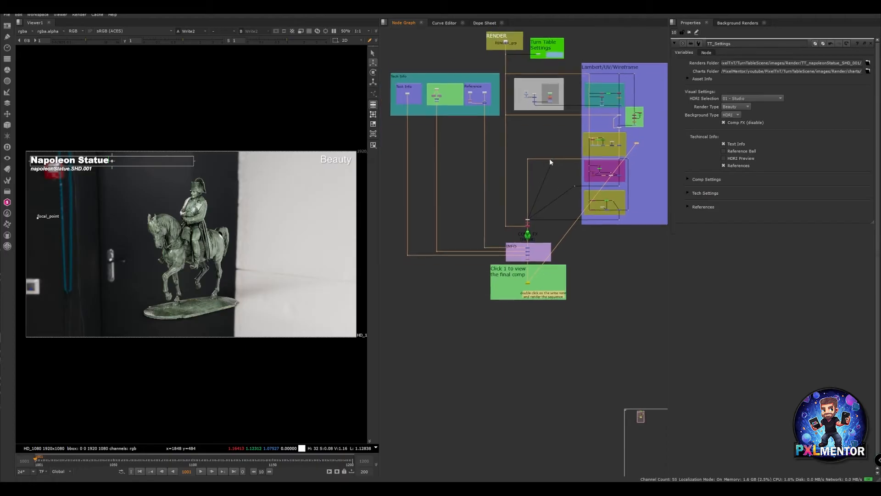
pyautogui.moveTo(550, 158); pyautogui.dragTo(544, 199, button='middle')
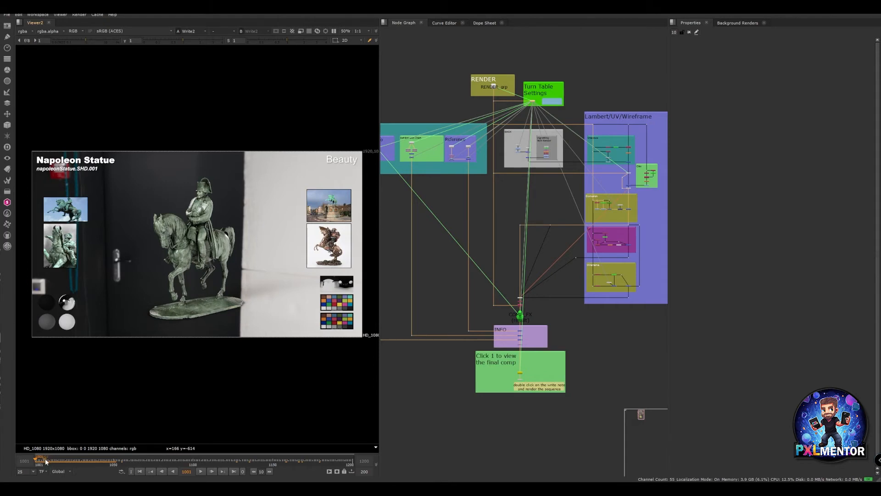
# Step: Scrub the comp to frame 1158, and reopen the Turn Table Settings with all of its sections collapsed
pyautogui.moveTo(43, 459); pyautogui.dragTo(285, 460)
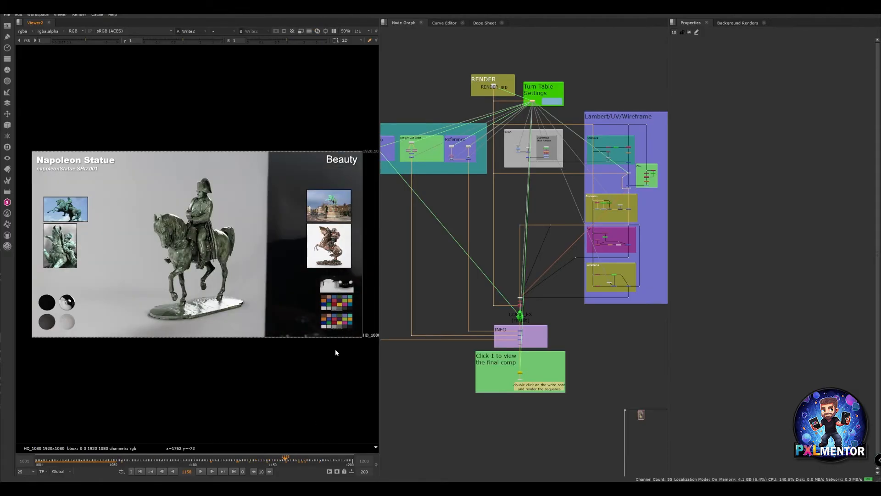
pyautogui.doubleClick(534, 102)
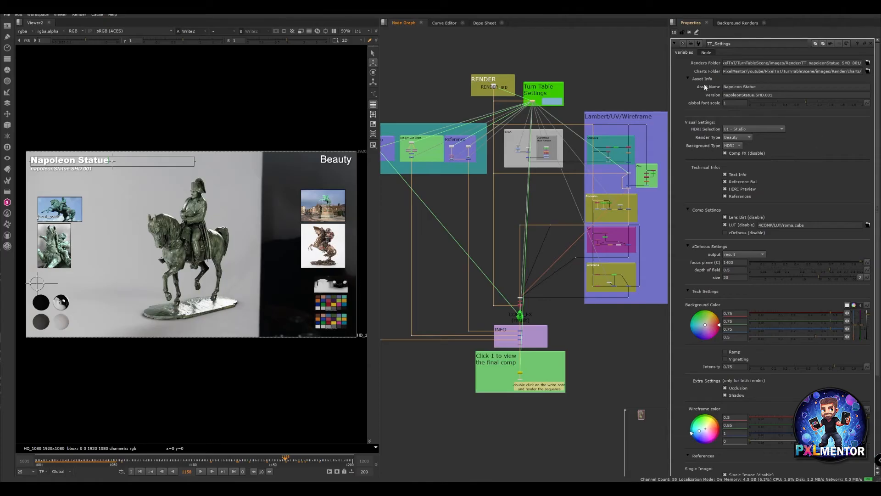
pyautogui.click(688, 78)
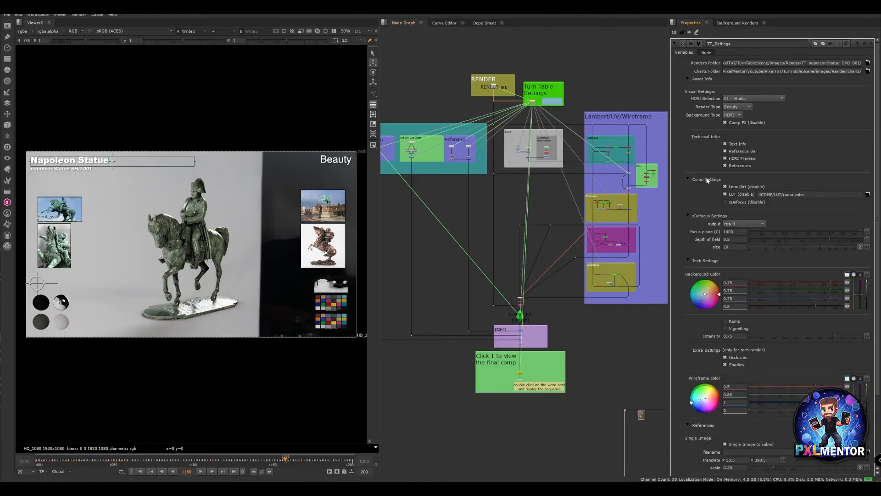
pyautogui.click(687, 179)
pyautogui.click(688, 193)
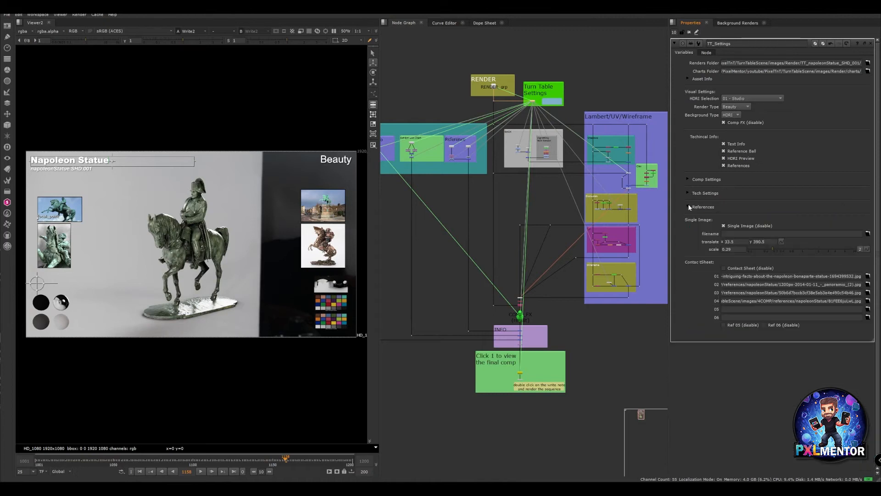
pyautogui.click(688, 207)
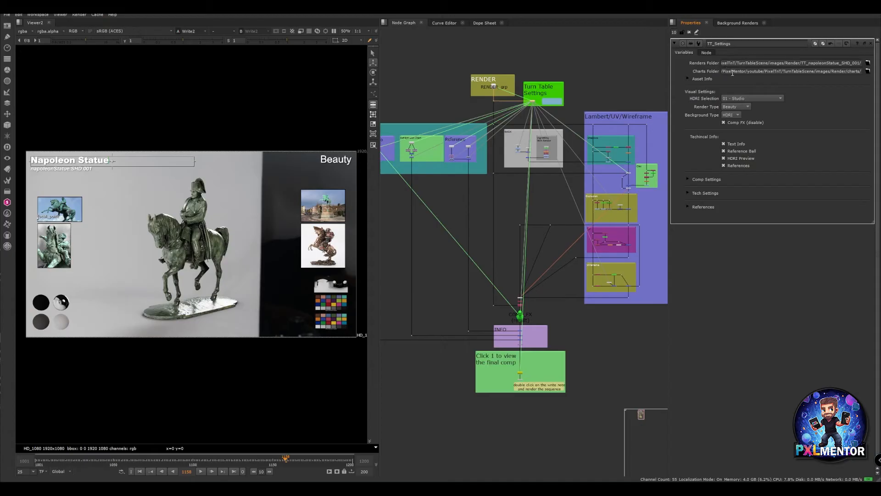
# Step: Try dnfldnaf as the Asset Name in the Asset Info section, and undo the name change
pyautogui.click(688, 78)
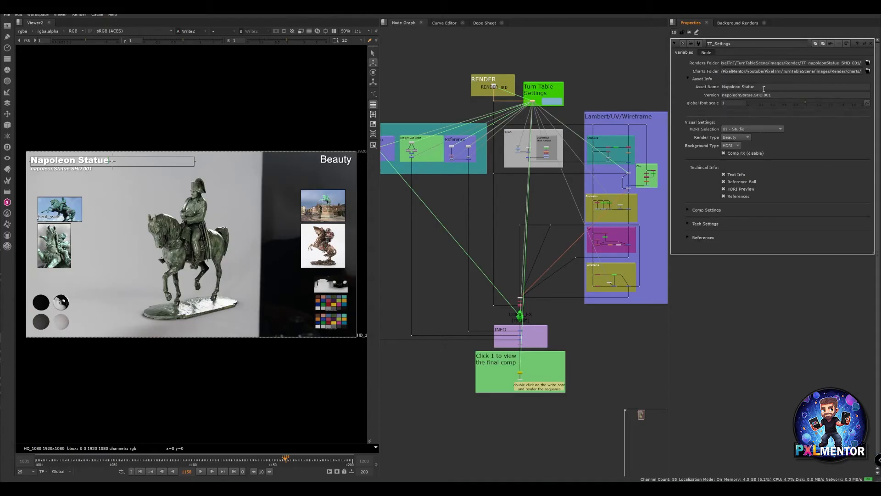
pyautogui.moveTo(761, 86); pyautogui.dragTo(719, 82)
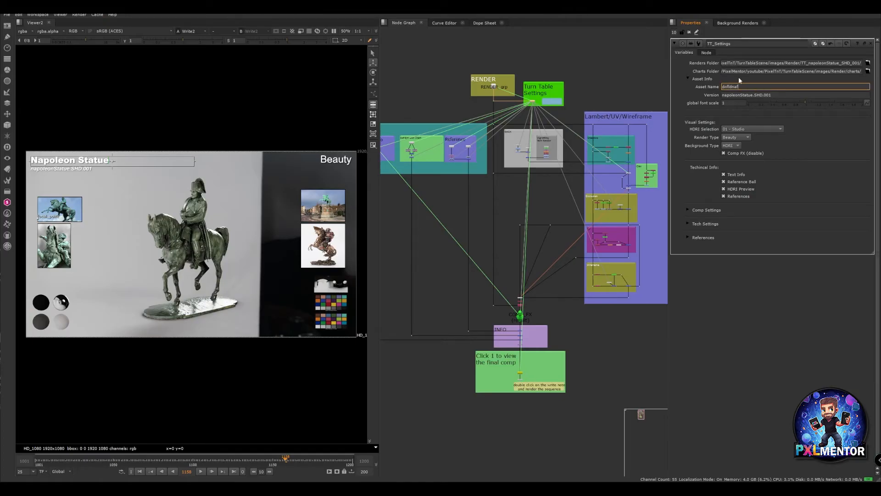
pyautogui.write('dnfldnaf')
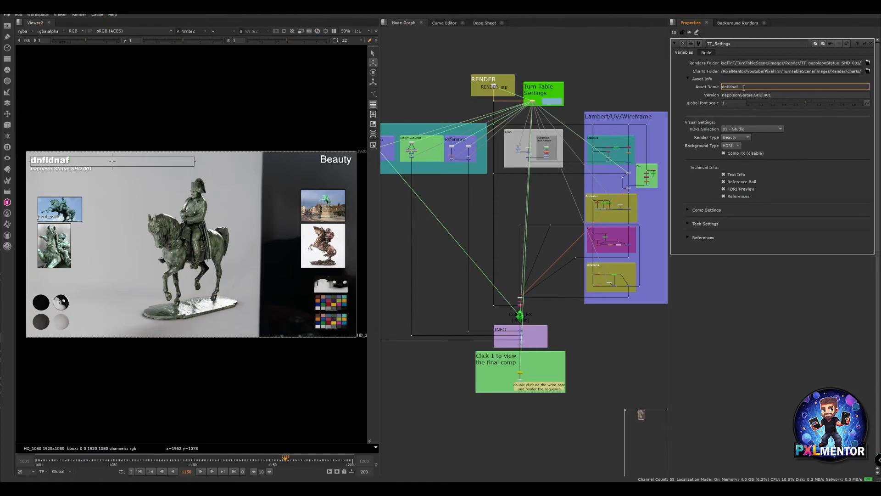
pyautogui.hotkey('ctrl', 'z')
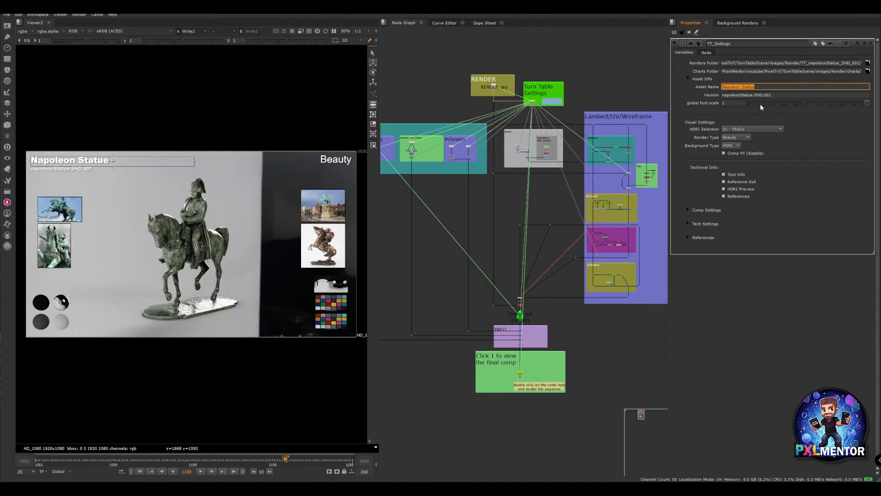
# Step: Try a global font scale of 1.18 for the overlay text, and set it back to 1
pyautogui.moveTo(806, 102); pyautogui.dragTo(816, 100)
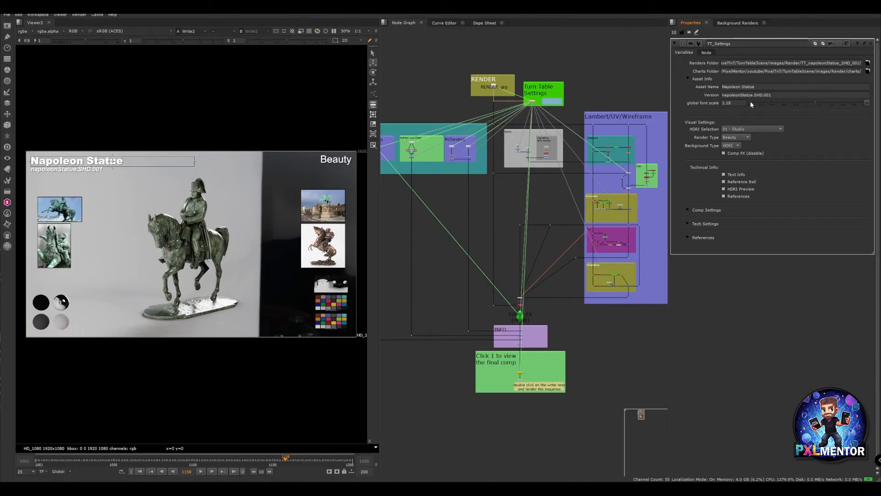
pyautogui.write('1')
pyautogui.press('Return')
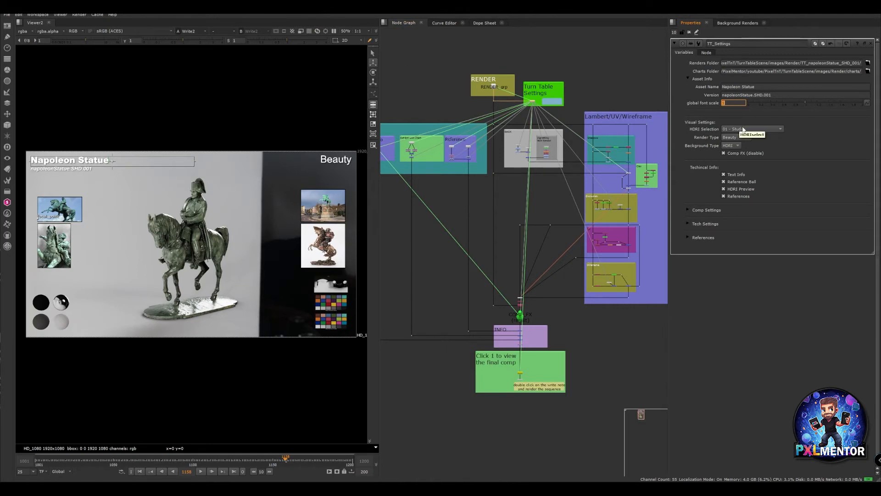
# Step: Preview the 02 - Autumn Crossing HDRI, set the HDRI Selection to 03 - Aviation Museum, and scrub to about frame 1038
pyautogui.click(744, 130)
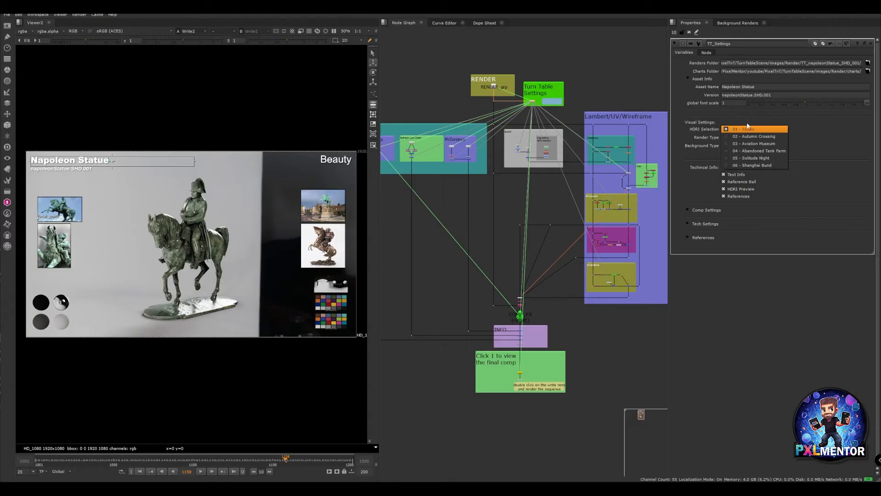
pyautogui.click(747, 136)
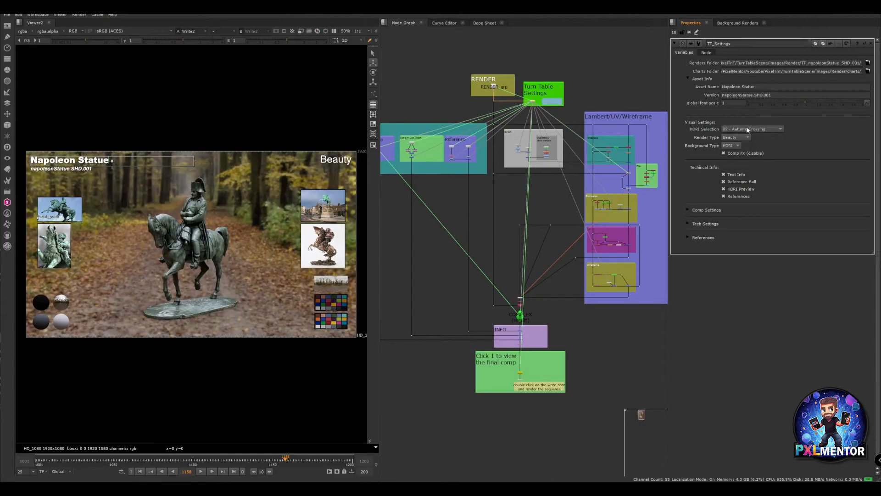
pyautogui.click(748, 130)
pyautogui.click(748, 136)
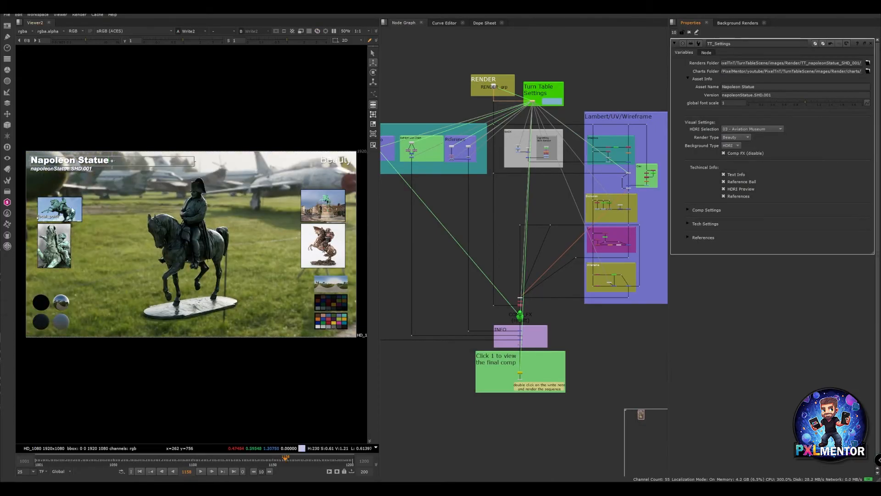
pyautogui.click(59, 461)
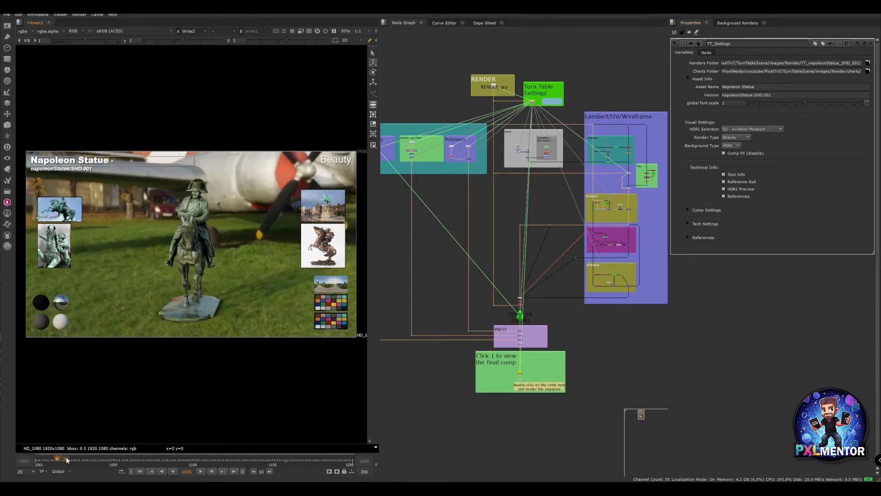
pyautogui.moveTo(58, 461); pyautogui.dragTo(94, 459)
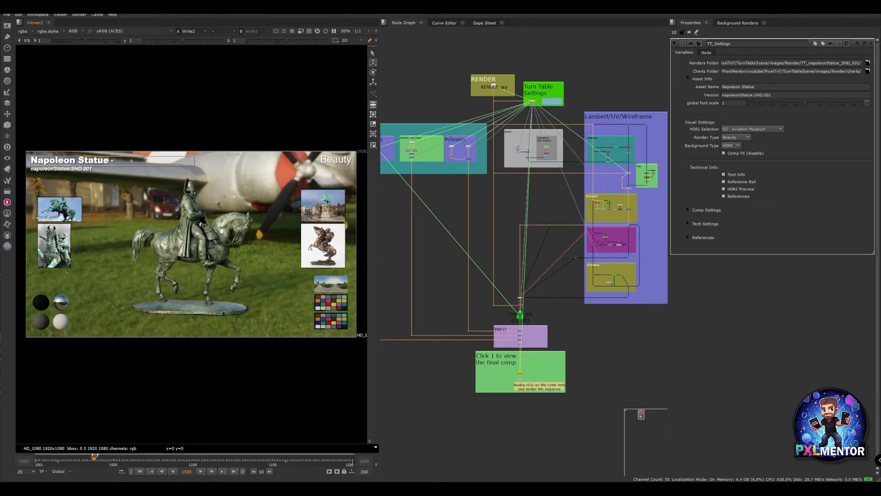
# Step: Preview the Clay and UV render types in the comp, and set the Render Type to Wireframe
pyautogui.click(747, 139)
pyautogui.click(735, 143)
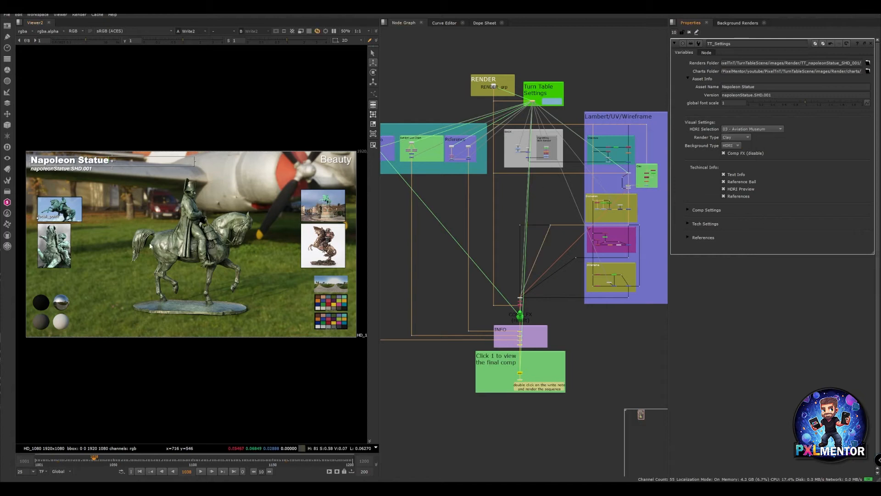
pyautogui.click(736, 137)
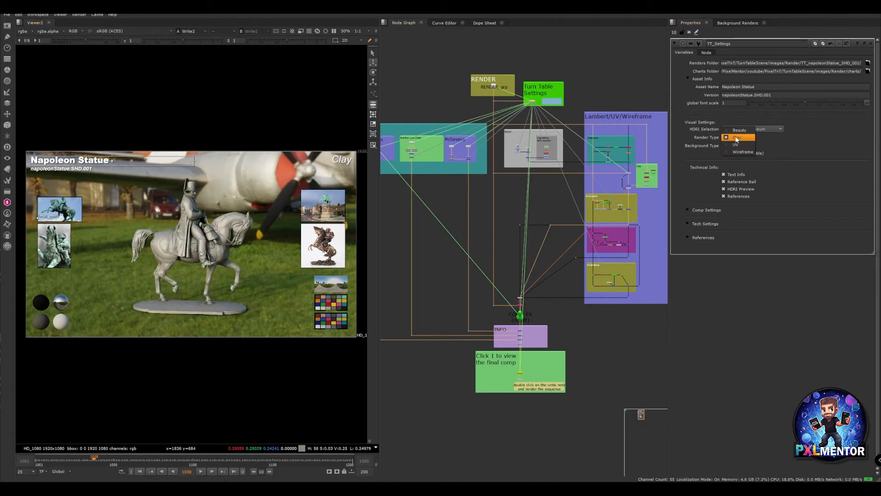
pyautogui.click(739, 146)
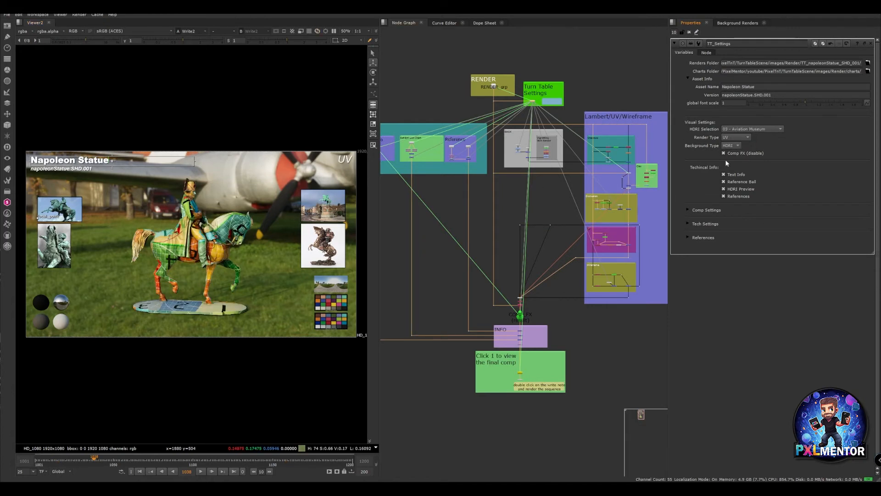
pyautogui.click(736, 138)
pyautogui.click(735, 146)
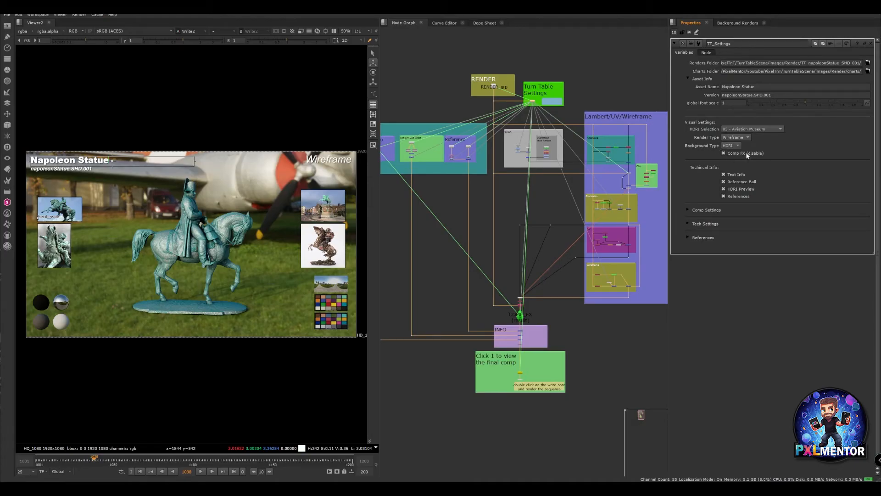
# Step: Set the Render Type to Beauty and toggle Comp FX to compare both versions, leaving the comp effects enabled
pyautogui.click(742, 137)
pyautogui.click(739, 116)
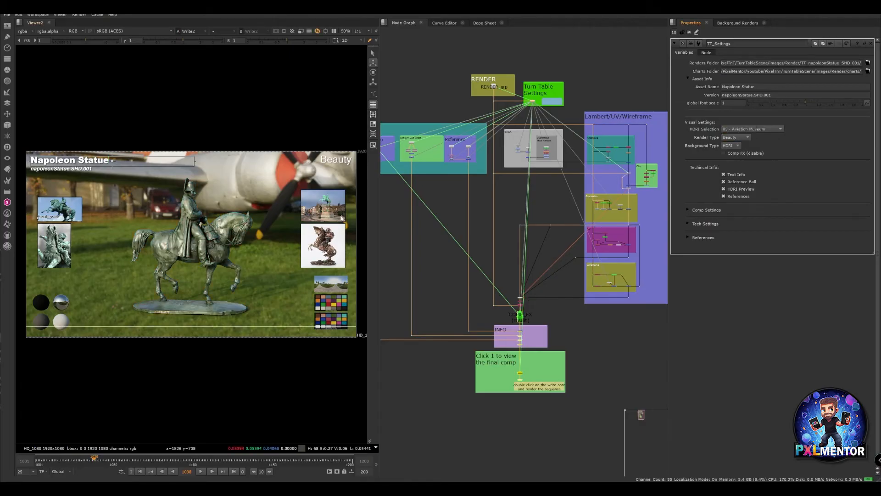
pyautogui.click(724, 153)
pyautogui.click(724, 153)
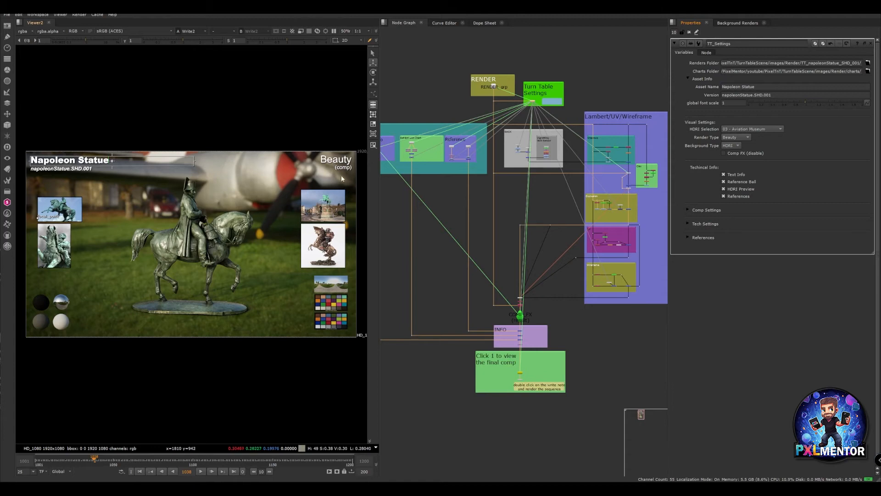
pyautogui.click(724, 152)
pyautogui.click(723, 152)
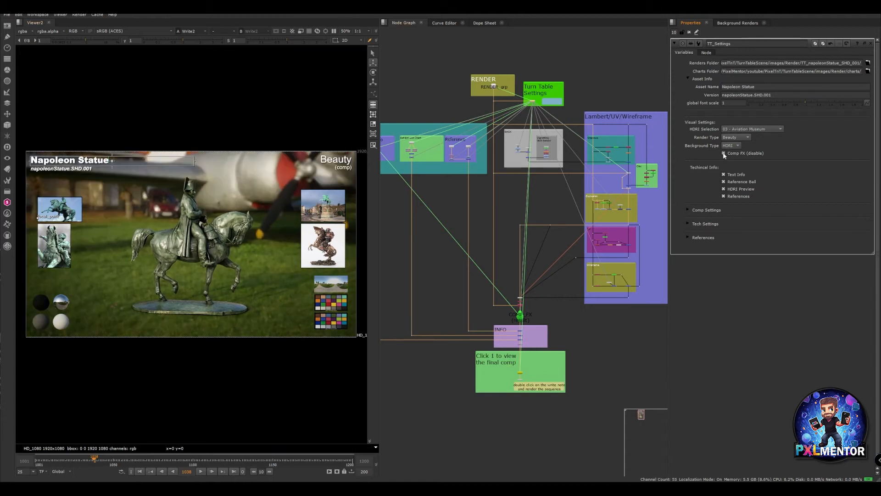
pyautogui.click(723, 153)
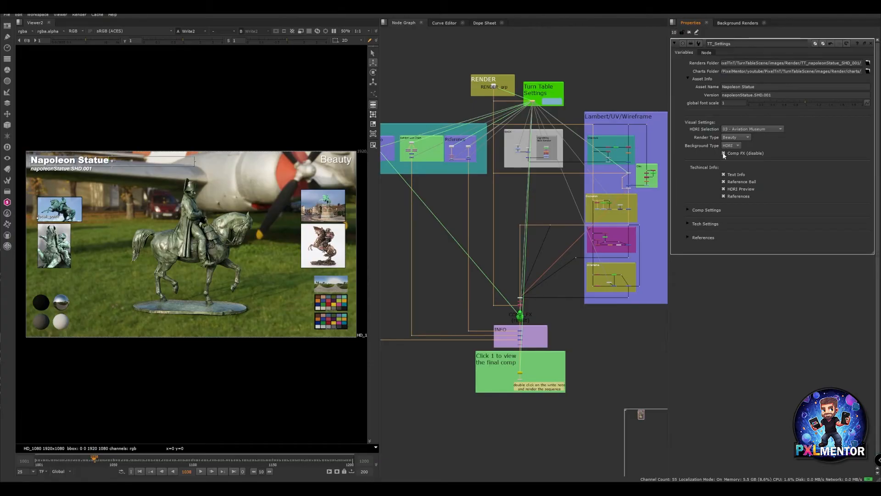
pyautogui.click(725, 154)
# Step: Try hiding the Text Info, Reference Ball, HDRI Preview and References overlays, and turn all four back on
pyautogui.click(724, 174)
pyautogui.click(724, 174)
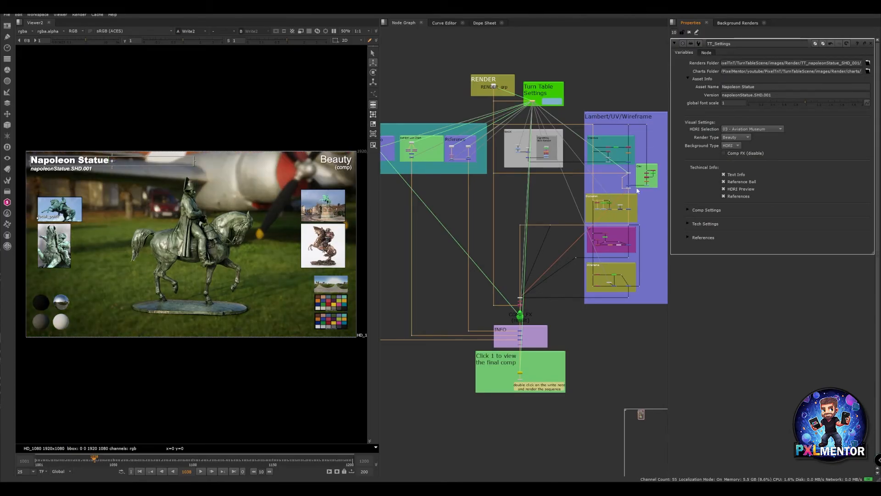
pyautogui.click(736, 175)
pyautogui.click(734, 182)
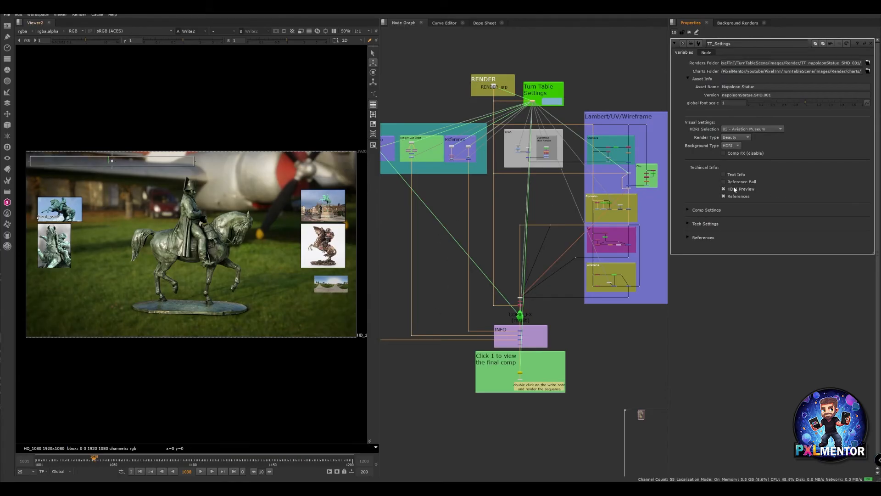
pyautogui.click(728, 187)
pyautogui.click(729, 190)
pyautogui.click(728, 189)
pyautogui.click(728, 197)
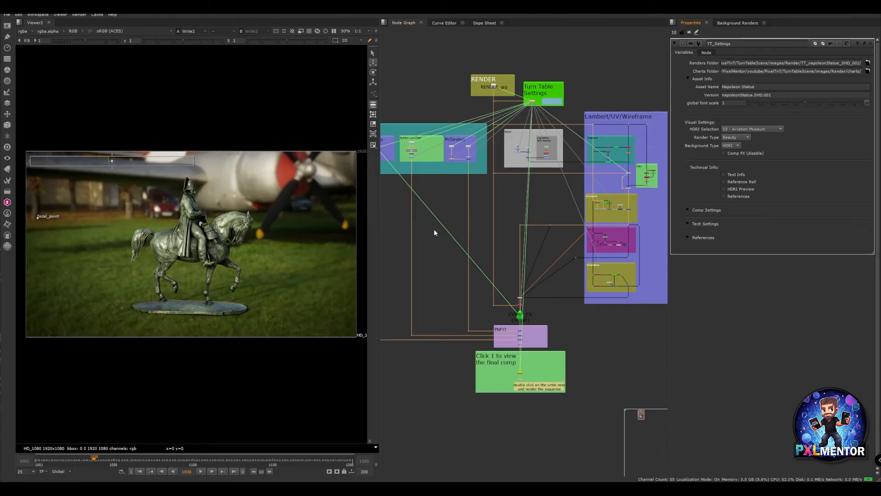
pyautogui.click(724, 175)
pyautogui.click(724, 182)
pyautogui.click(724, 189)
pyautogui.click(724, 196)
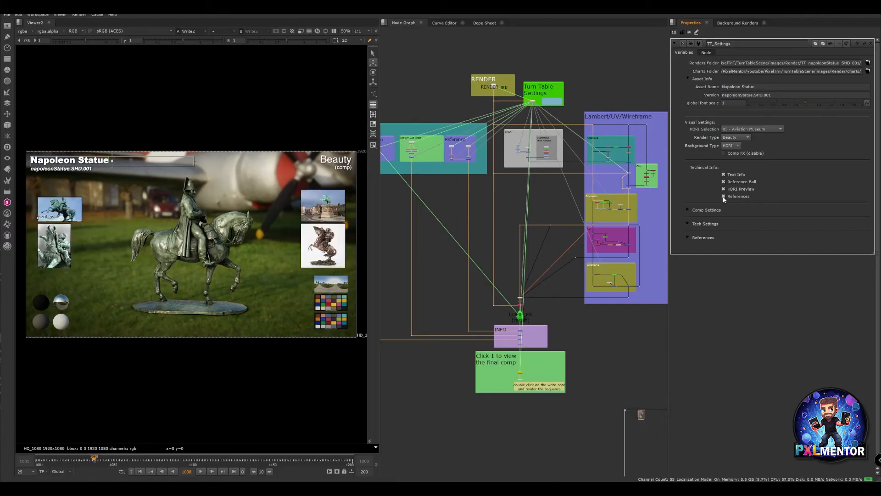
# Step: Disable Comp FX, and activate the roma.cube LUT and the Lens Dirt effect in the Comp Settings
pyautogui.click(688, 209)
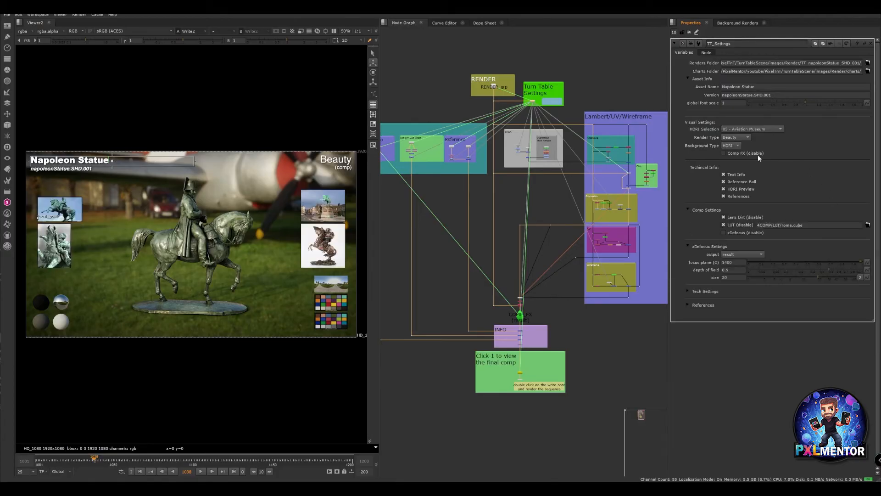
pyautogui.click(724, 153)
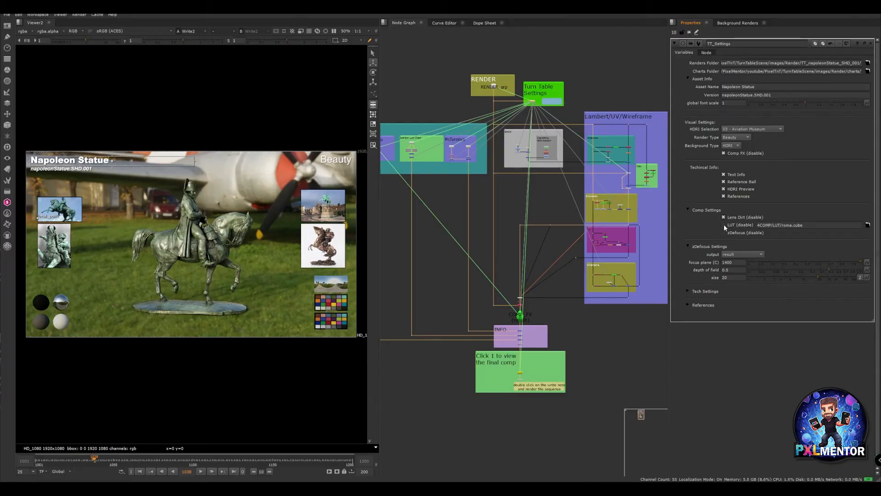
pyautogui.click(724, 218)
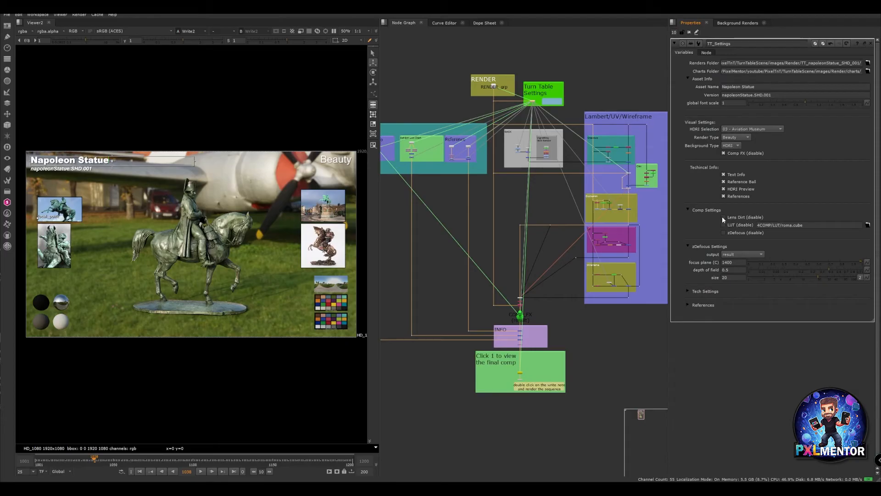
# Step: Preview the zDefocus layer setup output with Comp FX enabled, and set the output back to result
pyautogui.click(730, 256)
pyautogui.click(737, 268)
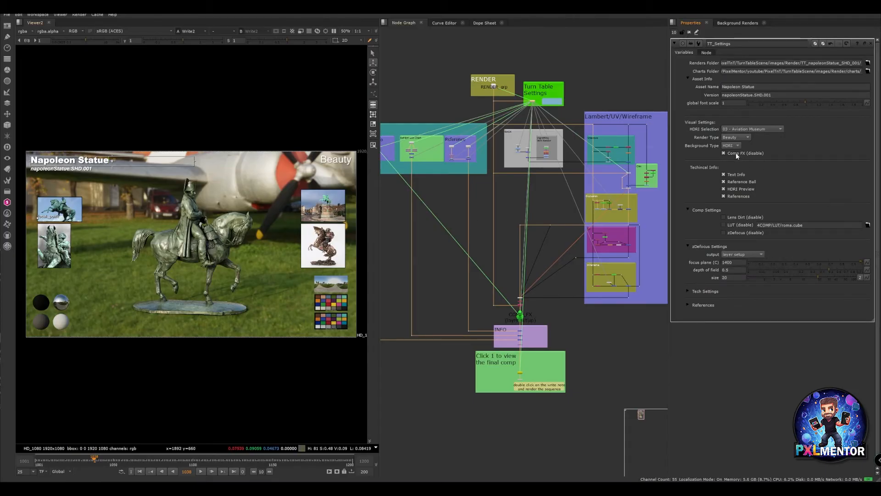
pyautogui.click(724, 153)
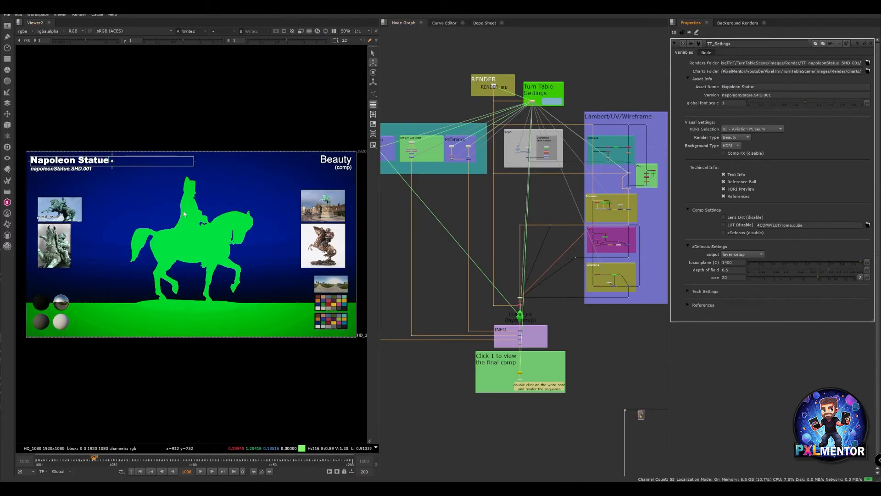
pyautogui.click(727, 262)
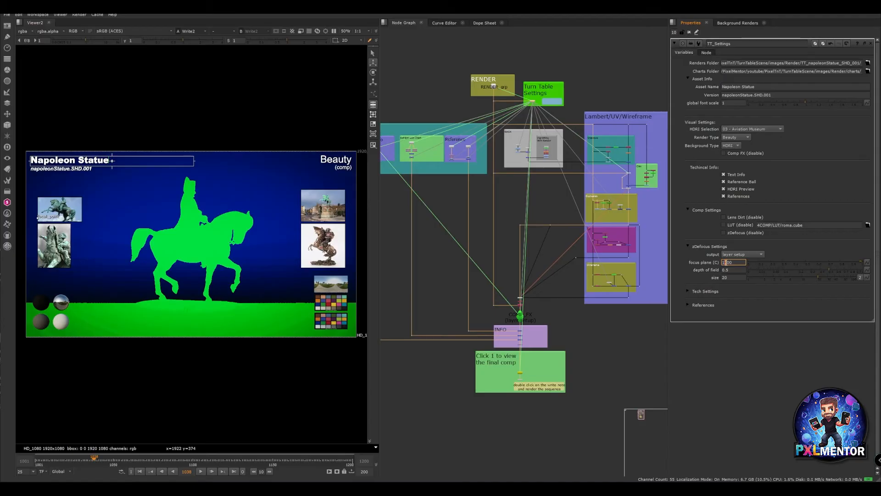
pyautogui.press('Down')
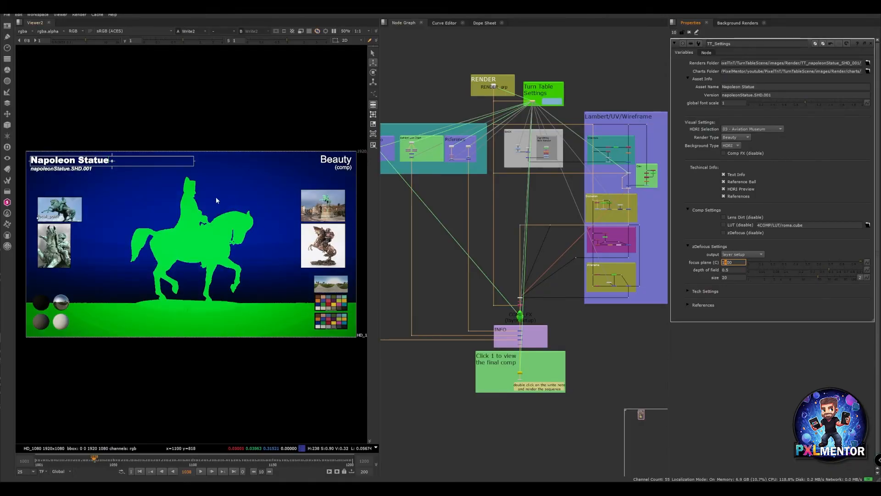
pyautogui.click(742, 255)
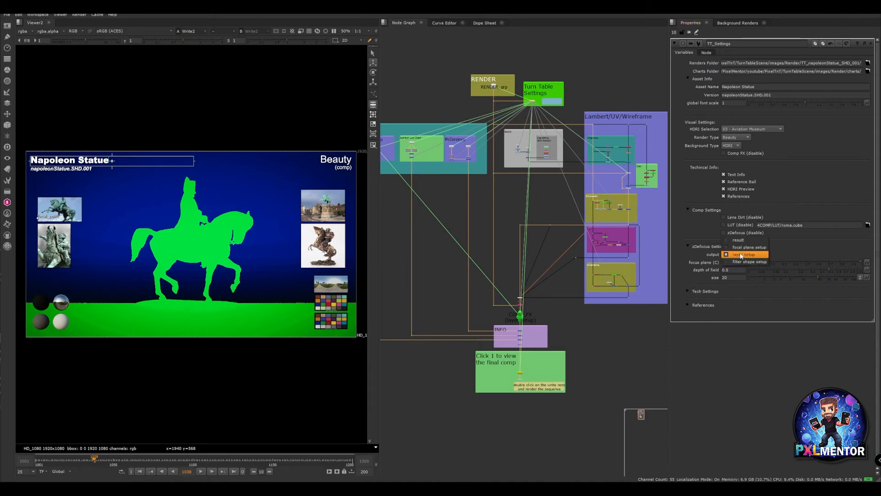
pyautogui.click(739, 240)
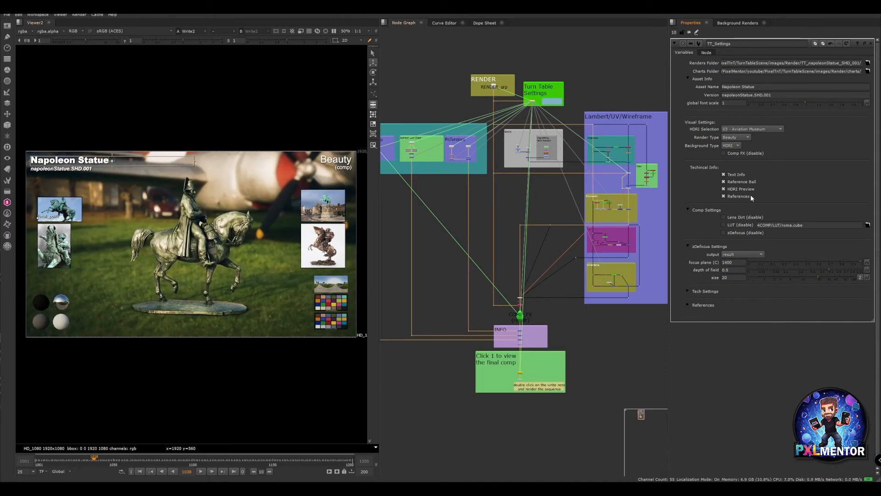
# Step: Set the zDefocus size to 40, bypassing the defocus effect for comparison and enabling it again
pyautogui.click(724, 232)
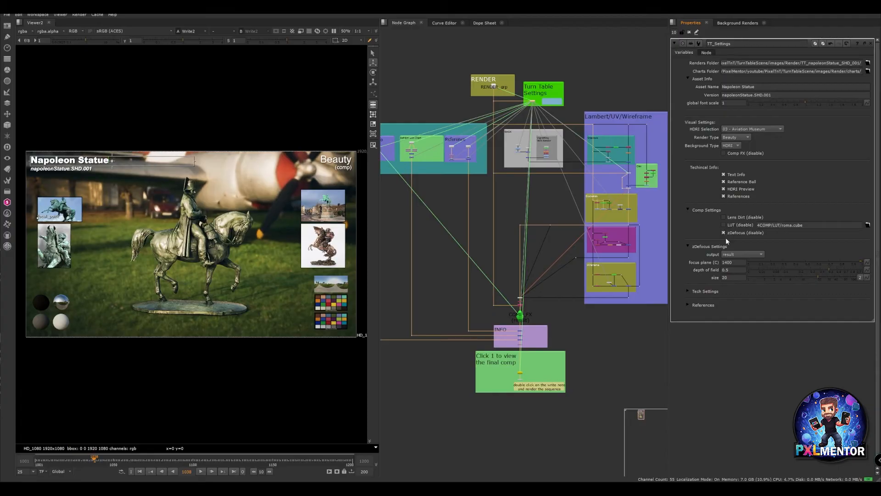
pyautogui.doubleClick(731, 278)
pyautogui.write('40')
pyautogui.click(726, 232)
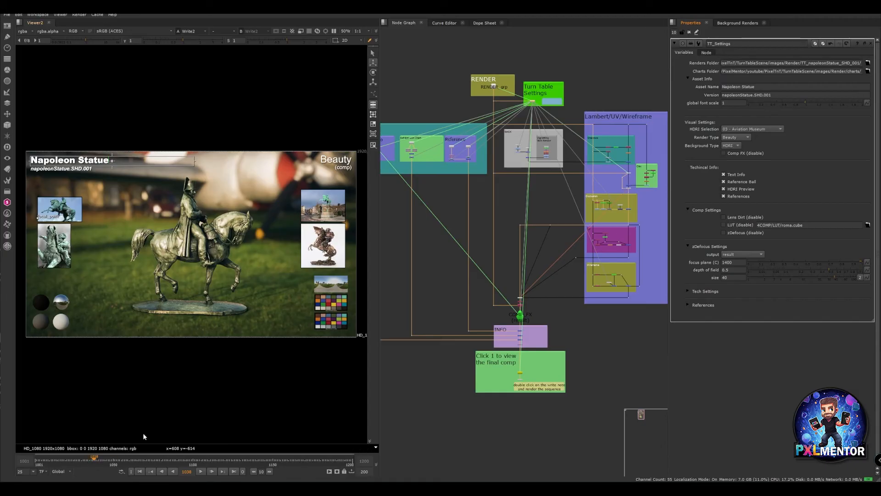
# Step: Compare the comp with the LUT and Lens Dirt options toggled, disable Comp FX, and collapse the Comp Settings
pyautogui.click(727, 225)
pyautogui.click(727, 226)
pyautogui.click(724, 217)
pyautogui.click(724, 153)
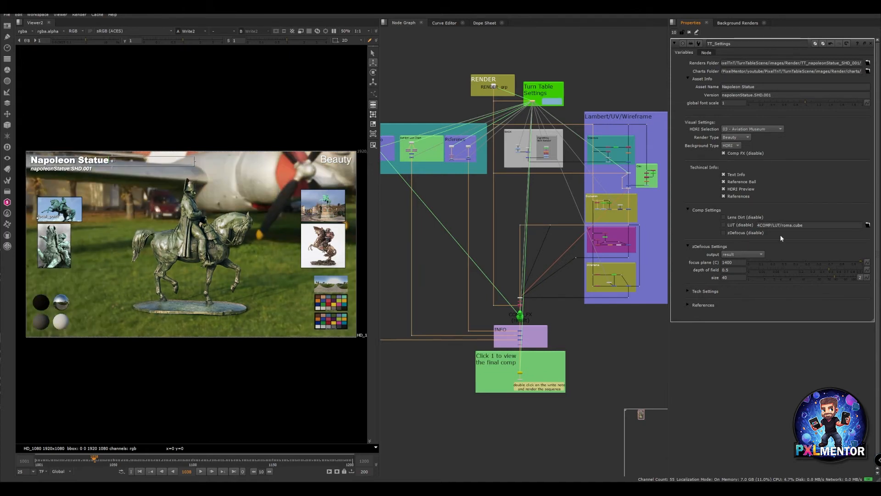
pyautogui.click(688, 210)
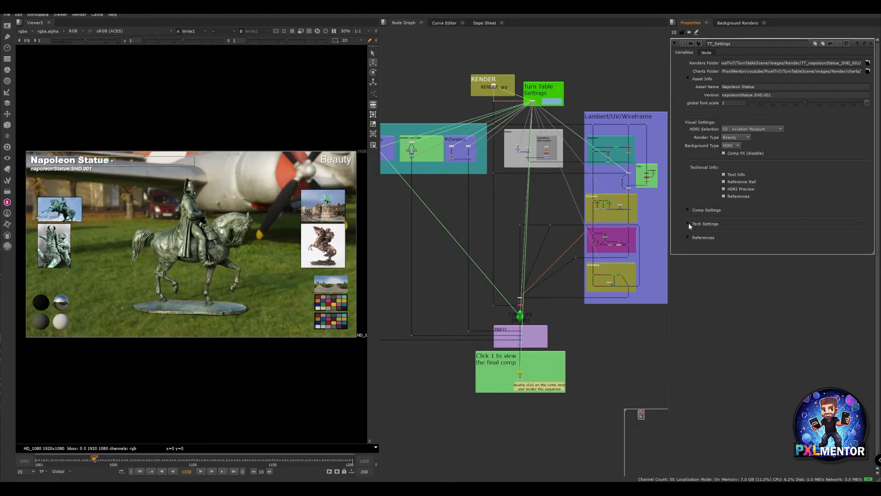
# Step: Set the Background Type to Color and choose a muted blue background of about 0.40, 0.49, 0.56
pyautogui.click(688, 223)
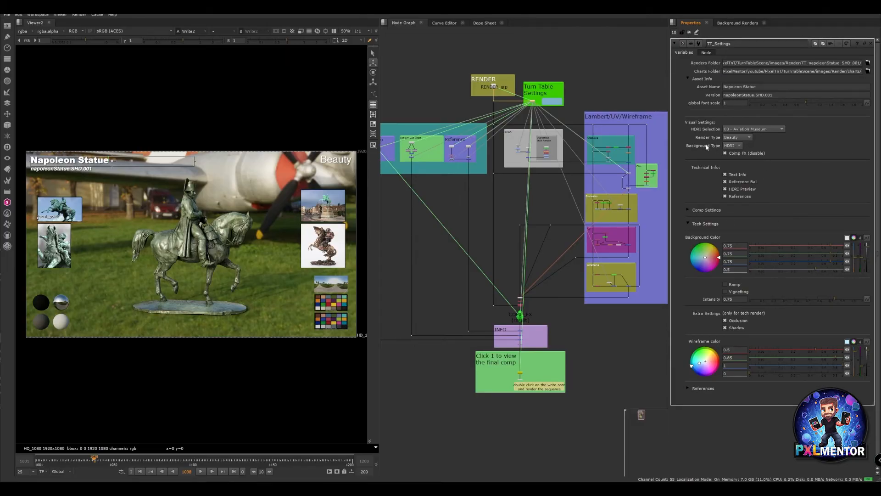
pyautogui.click(736, 145)
pyautogui.click(737, 153)
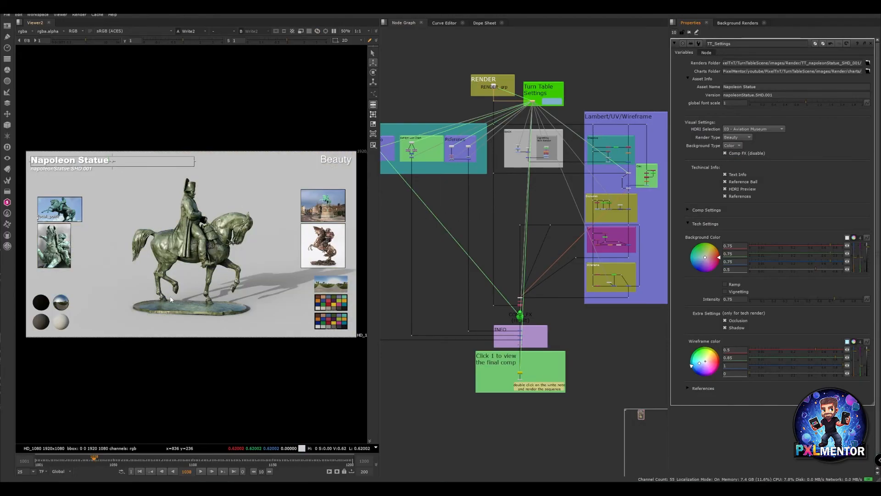
pyautogui.moveTo(854, 258)
pyautogui.mouseDown()
pyautogui.moveTo(862, 271)
pyautogui.moveTo(869, 254)
pyautogui.mouseUp()
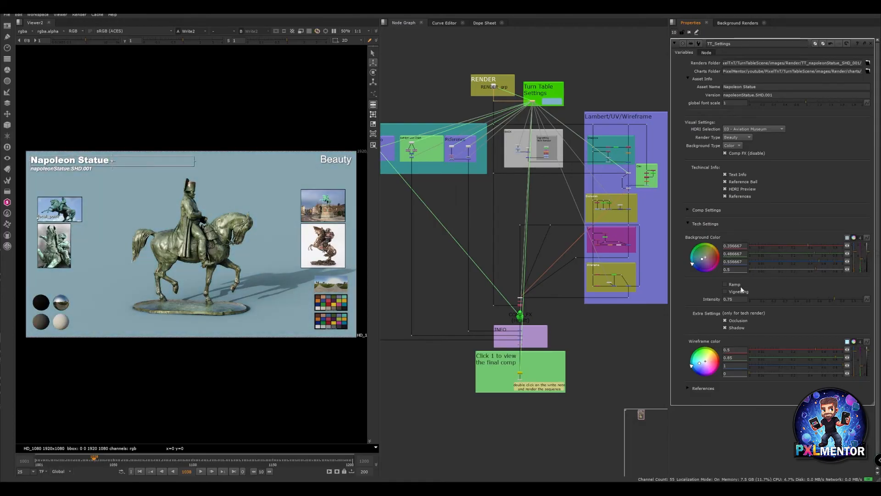
# Step: Add Ramp and Vignetting to the coloured background, with an intensity of 0.64
pyautogui.click(726, 285)
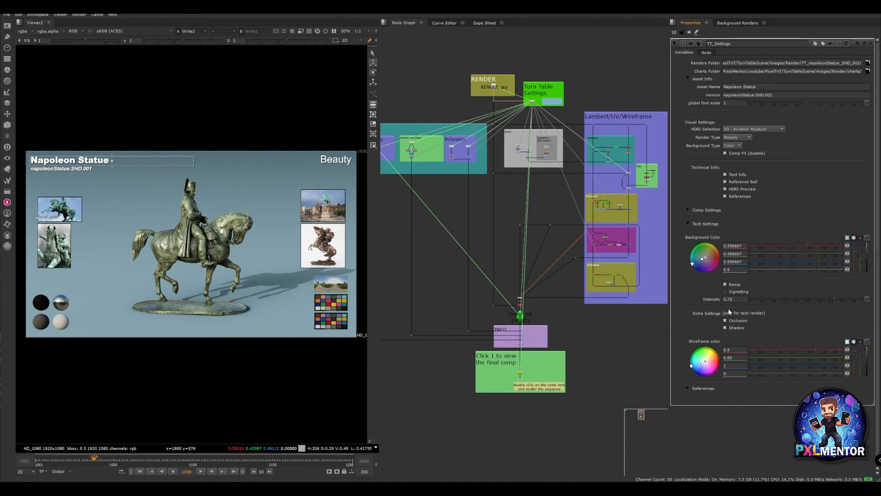
pyautogui.click(745, 292)
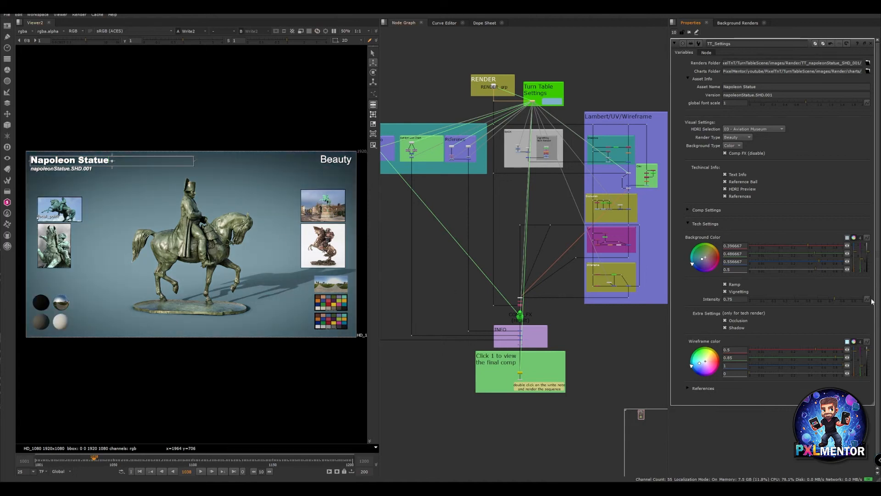
pyautogui.moveTo(833, 296)
pyautogui.mouseDown()
pyautogui.moveTo(786, 296)
pyautogui.moveTo(844, 294)
pyautogui.moveTo(816, 294)
pyautogui.mouseUp()
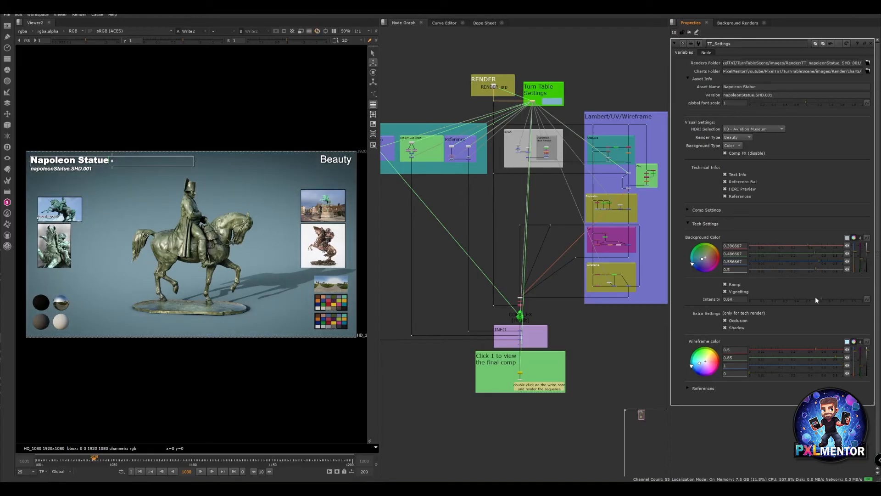
# Step: Try the tech render without Shadow and without Occlusion, and turn both back on
pyautogui.click(735, 328)
pyautogui.click(736, 328)
pyautogui.click(735, 327)
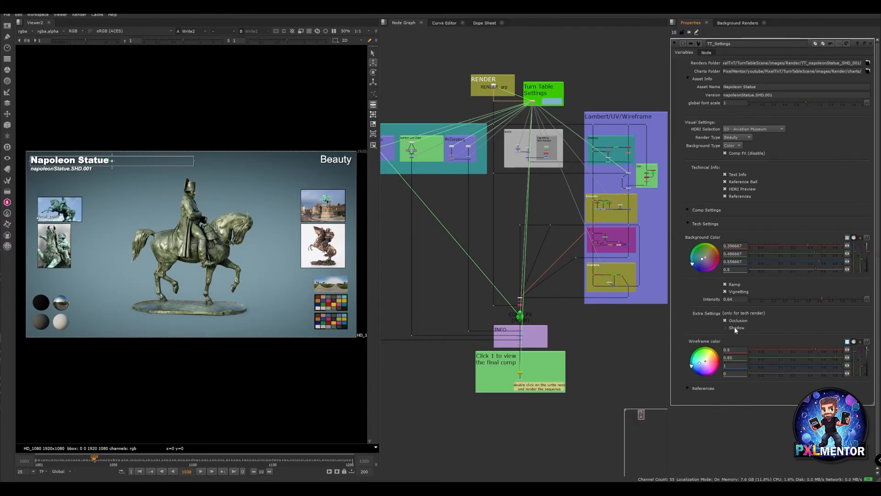
pyautogui.click(735, 327)
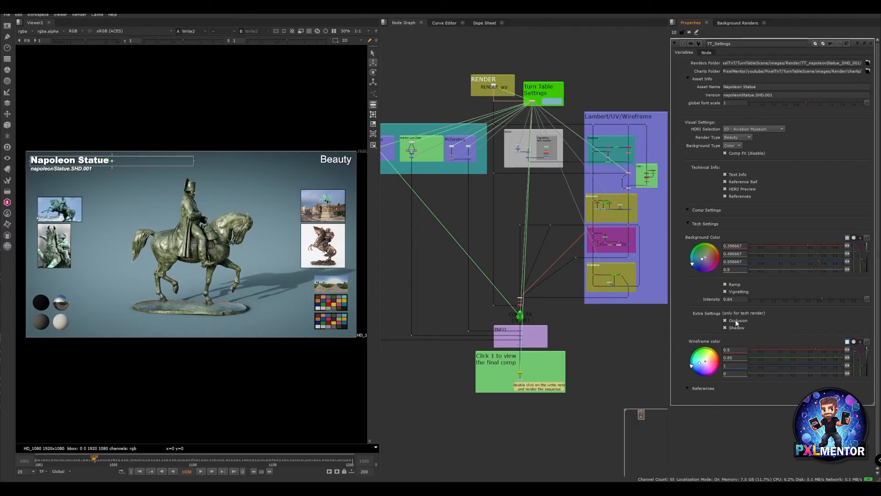
pyautogui.click(736, 321)
pyautogui.click(735, 322)
pyautogui.click(736, 322)
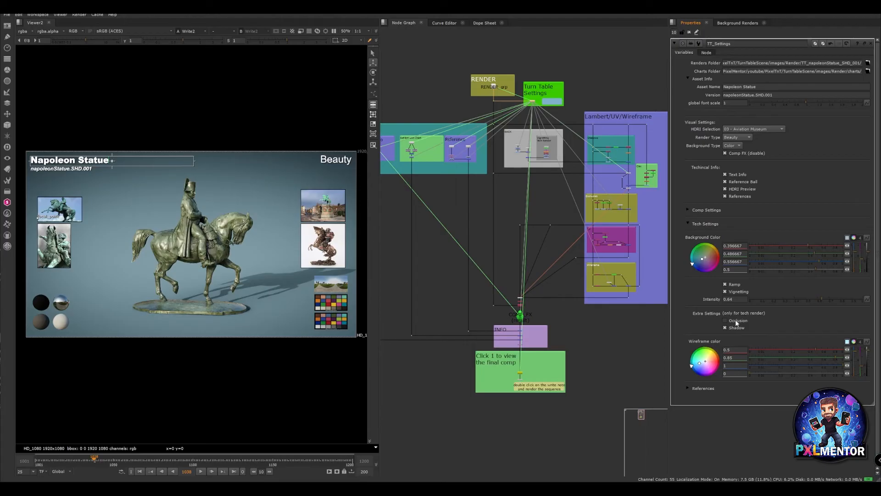
pyautogui.click(736, 322)
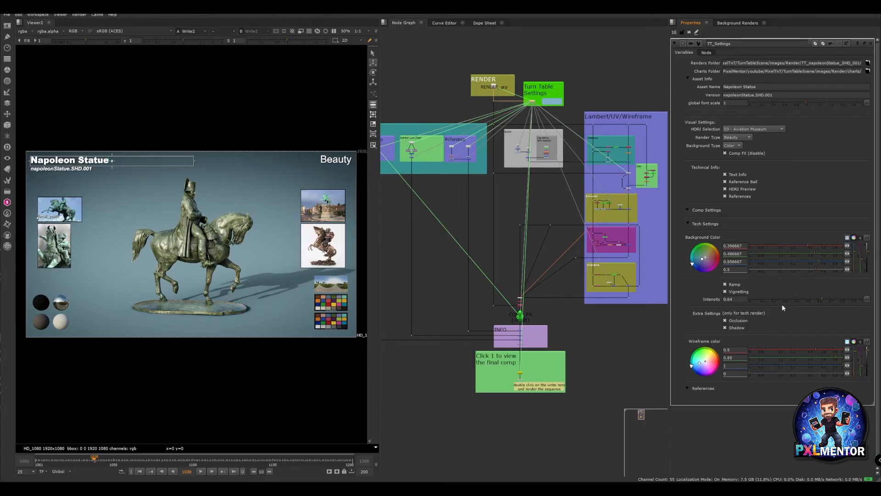
# Step: Set the Render Type to Wireframe and change the wireframe colour to purple, about 0.82, 0.22, 1.32
pyautogui.click(740, 146)
pyautogui.click(740, 147)
pyautogui.click(738, 138)
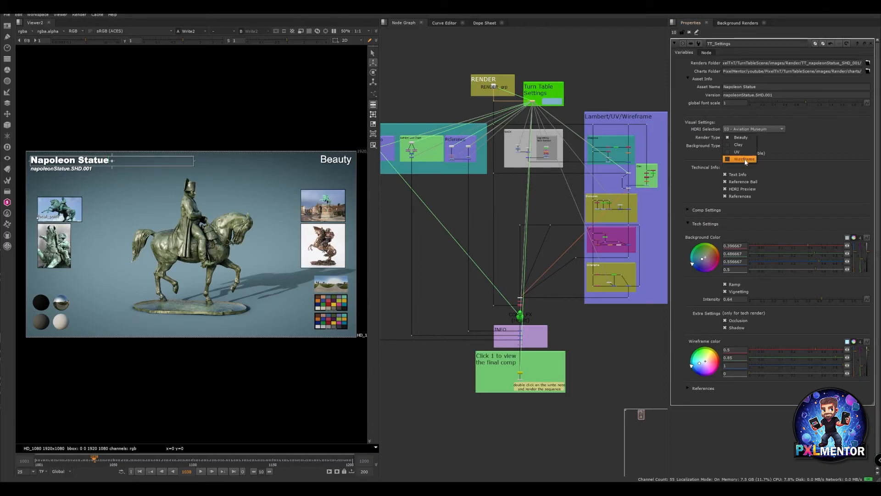
pyautogui.click(736, 161)
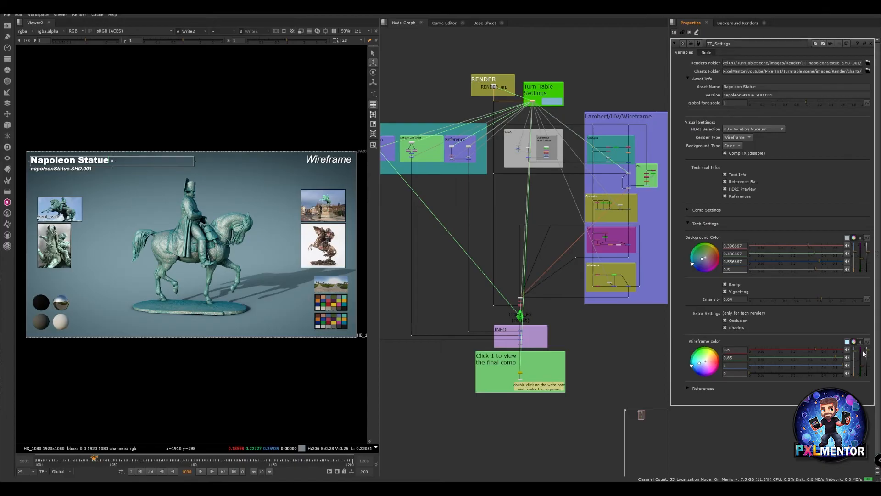
pyautogui.moveTo(863, 368); pyautogui.dragTo(861, 352)
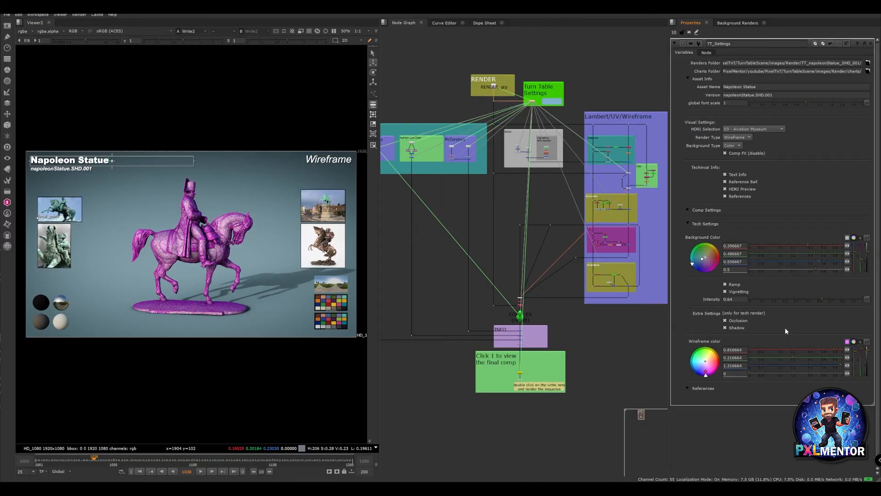
# Step: Restore the cleared filename of the single reference image, and display that image in place of the contact sheet
pyautogui.click(688, 387)
pyautogui.scroll(-2, 756, 280)
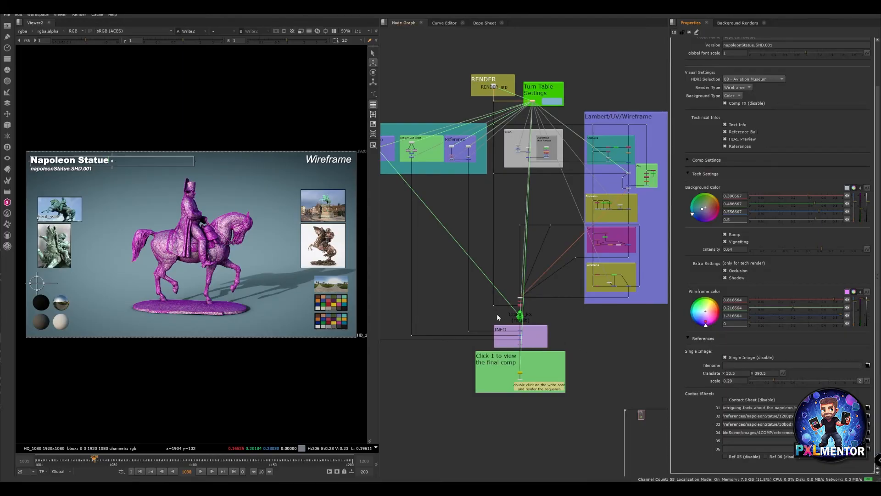
pyautogui.hotkey('ctrl', 'z')
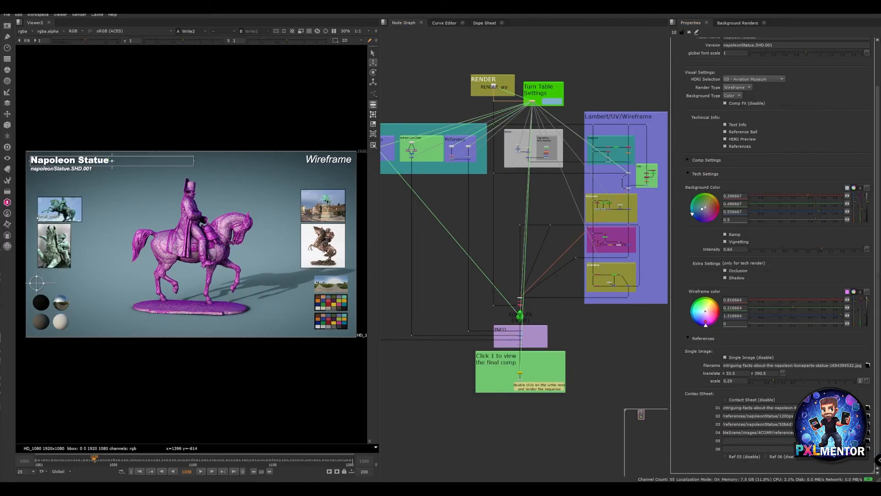
pyautogui.click(732, 357)
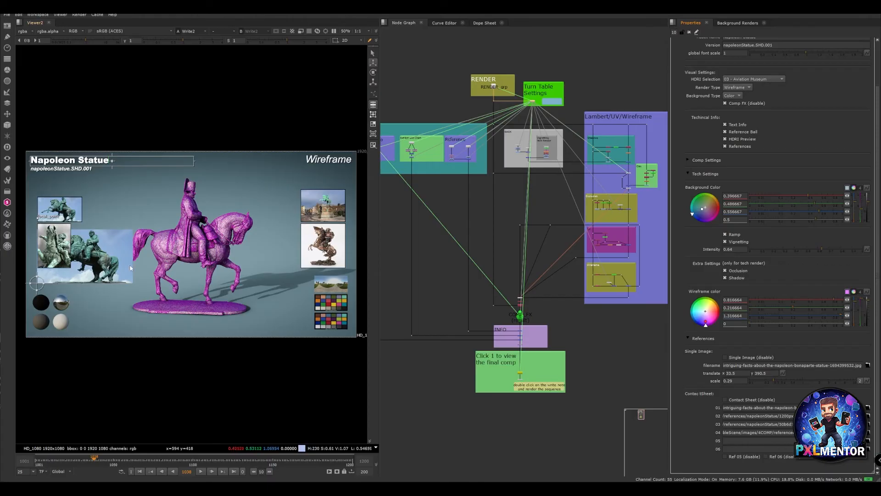
pyautogui.click(747, 404)
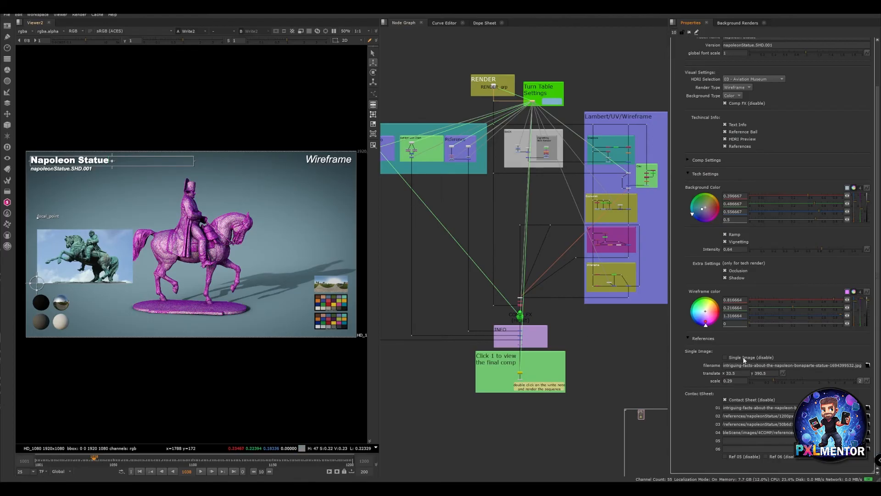
# Step: Set the single reference image's scale to 0.315, and display the contact sheet in place of the single image
pyautogui.click(779, 381)
pyautogui.moveTo(778, 380)
pyautogui.mouseDown()
pyautogui.moveTo(786, 379)
pyautogui.moveTo(776, 382)
pyautogui.mouseUp()
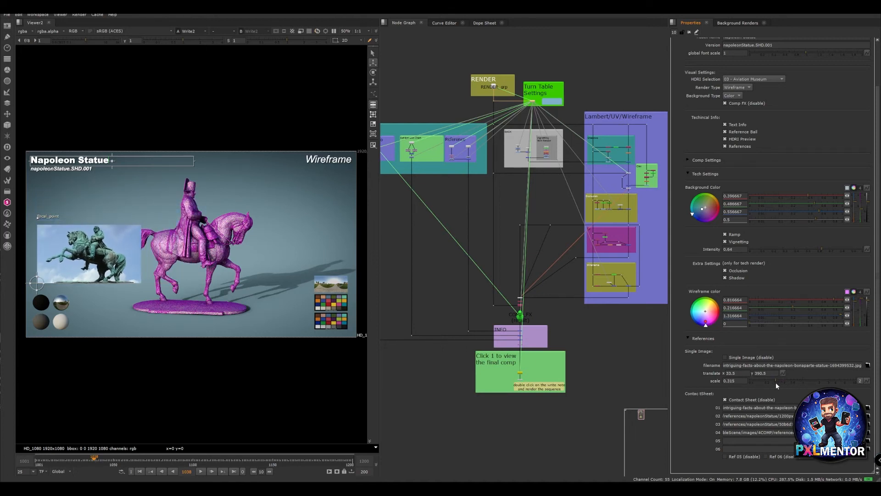
pyautogui.click(725, 357)
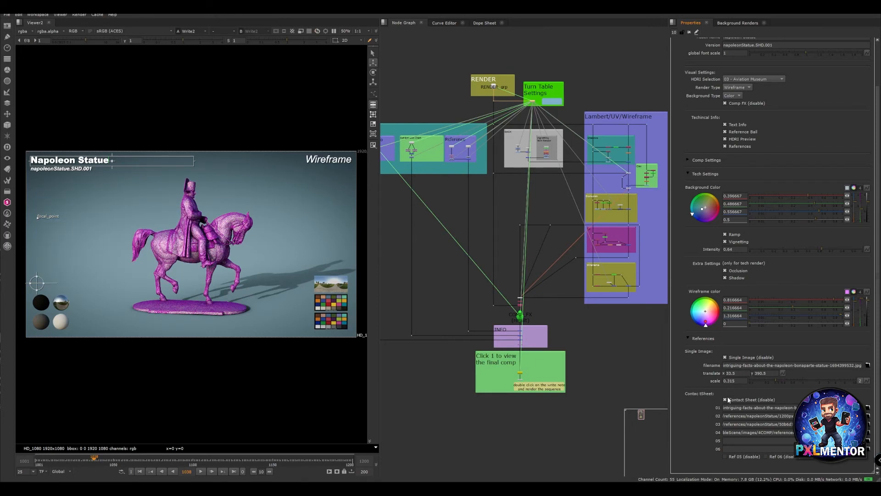
pyautogui.click(725, 399)
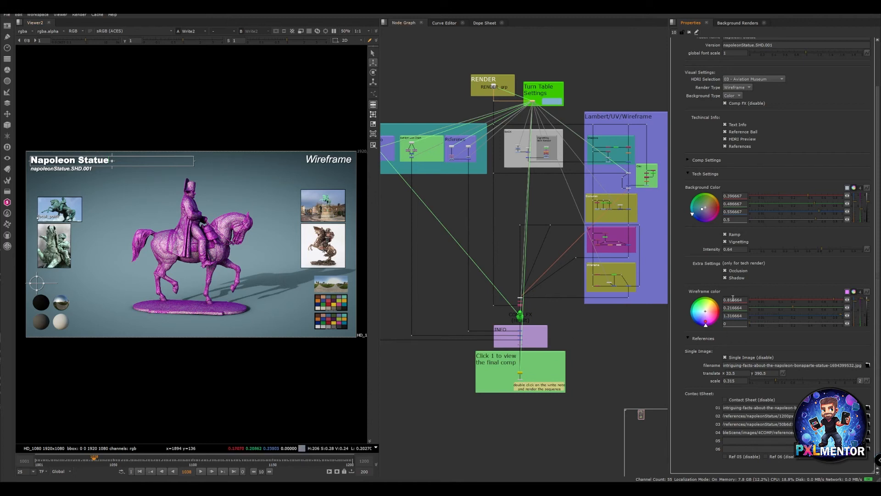
# Step: Set the Render Type to Beauty and the HDRI Selection to 04 - Abandoned Tank Farm
pyautogui.scroll(3, 759, 334)
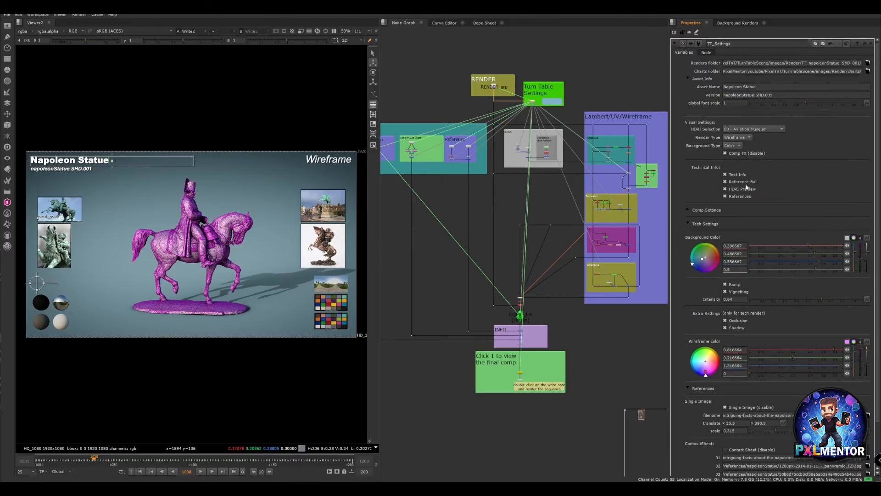
pyautogui.click(738, 137)
pyautogui.click(742, 116)
pyautogui.click(741, 130)
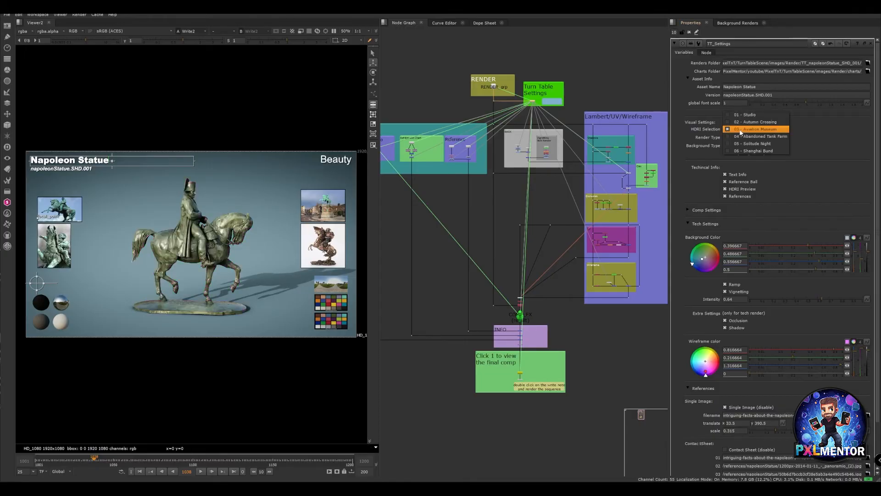
pyautogui.click(761, 136)
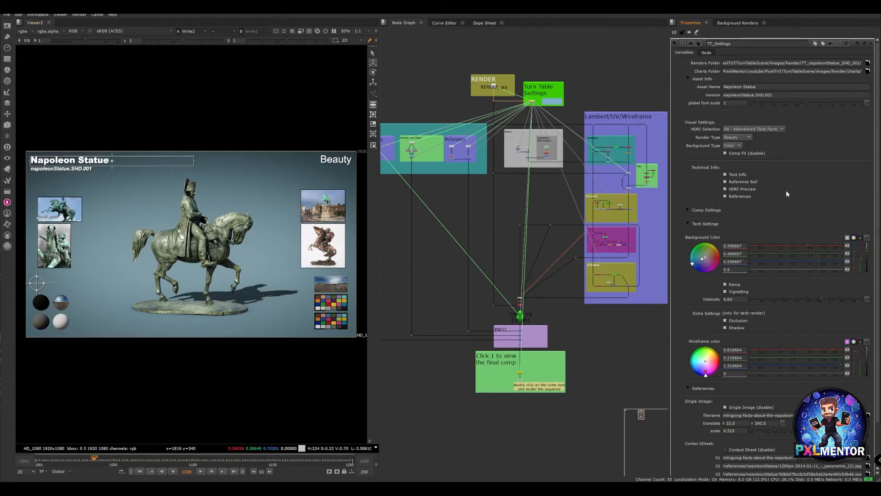
# Step: Set the background to a dark neutral grey of about 0.11 with an intensity of 0.745, and hide the References
pyautogui.click(857, 256)
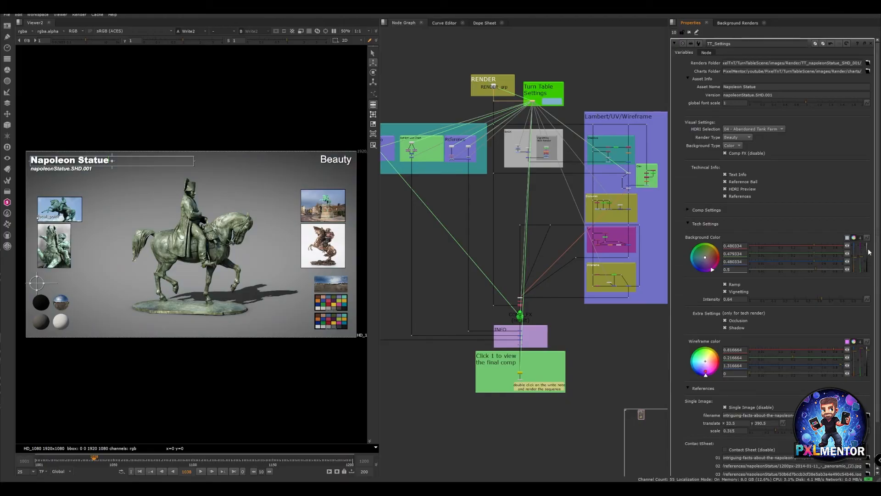
pyautogui.moveTo(869, 252); pyautogui.dragTo(872, 265)
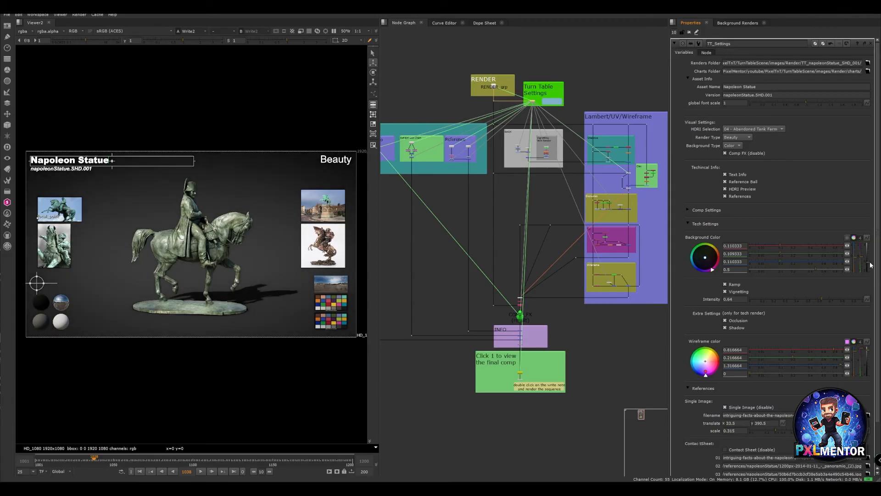
pyautogui.moveTo(822, 299)
pyautogui.mouseDown()
pyautogui.moveTo(797, 299)
pyautogui.moveTo(861, 299)
pyautogui.moveTo(833, 299)
pyautogui.mouseUp()
pyautogui.click(737, 195)
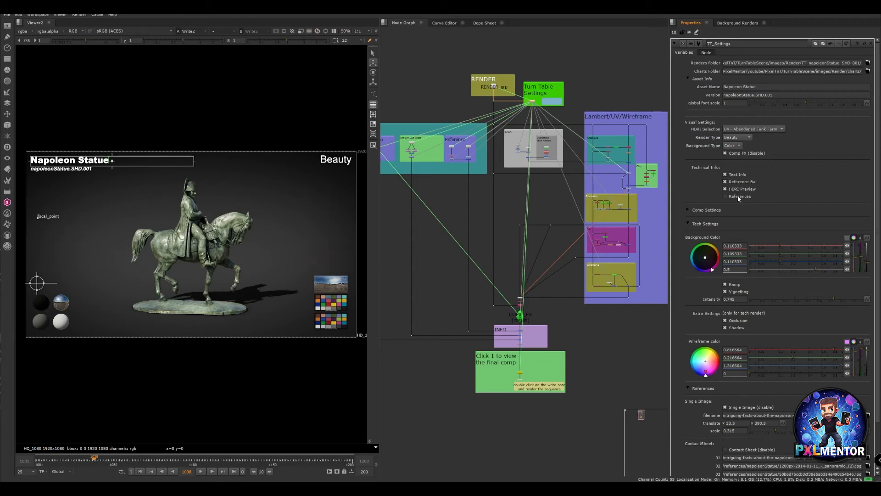
# Step: Try the 05 - Solitude Night and 06 - Shanghai Bund HDRIs on the statue at frame 1134
pyautogui.click(246, 459)
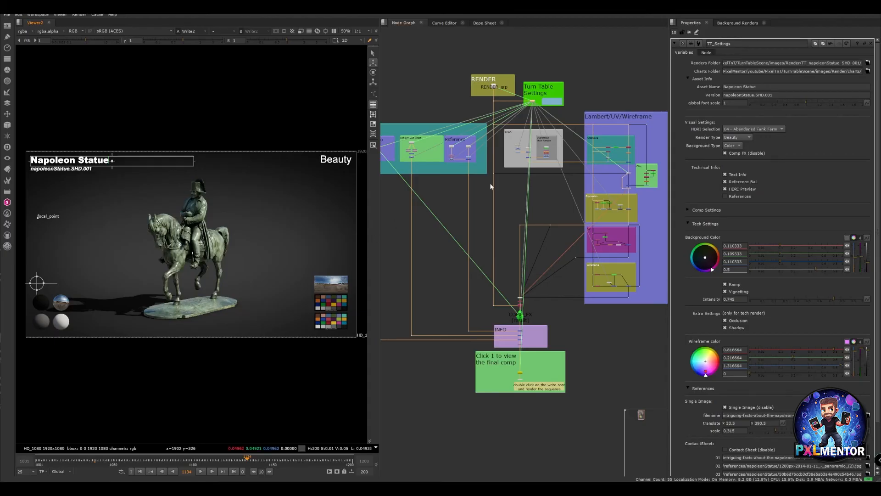
pyautogui.click(745, 128)
pyautogui.click(751, 137)
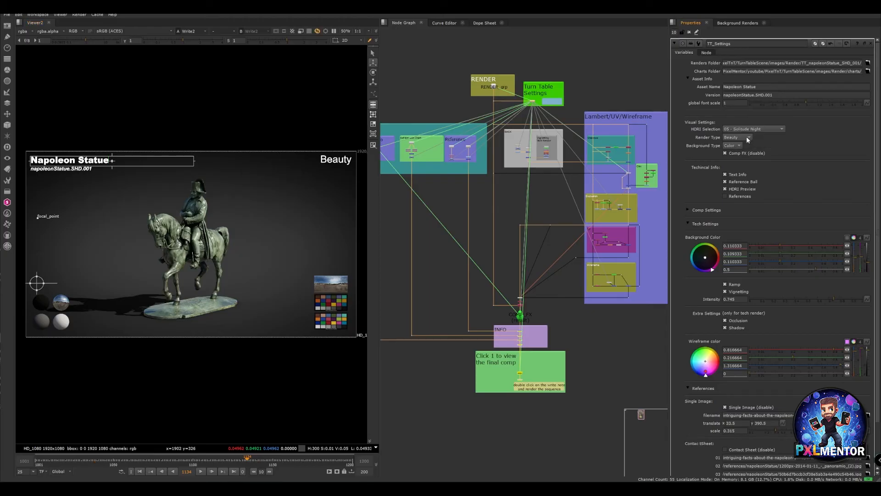
pyautogui.click(741, 130)
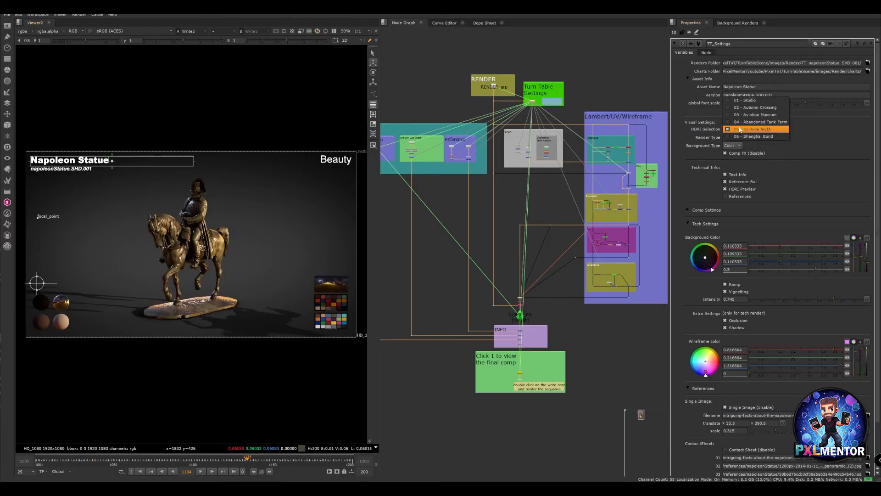
pyautogui.click(749, 137)
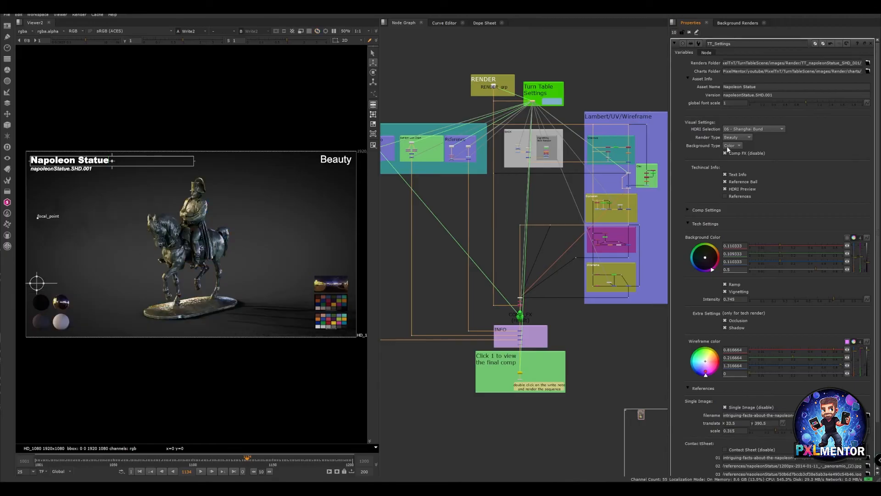
# Step: Set the HDRI Selection to 02 - Autumn Crossing and turn off the HDRI Preview
pyautogui.click(737, 129)
pyautogui.click(736, 101)
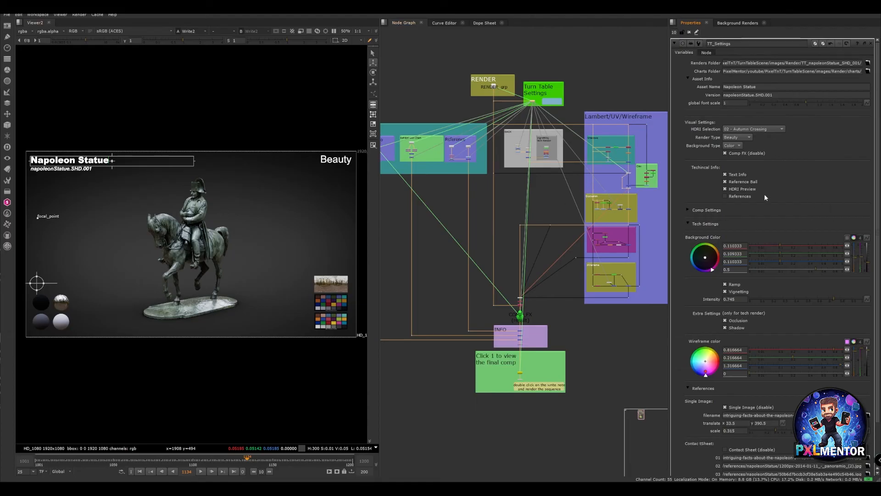
pyautogui.click(725, 188)
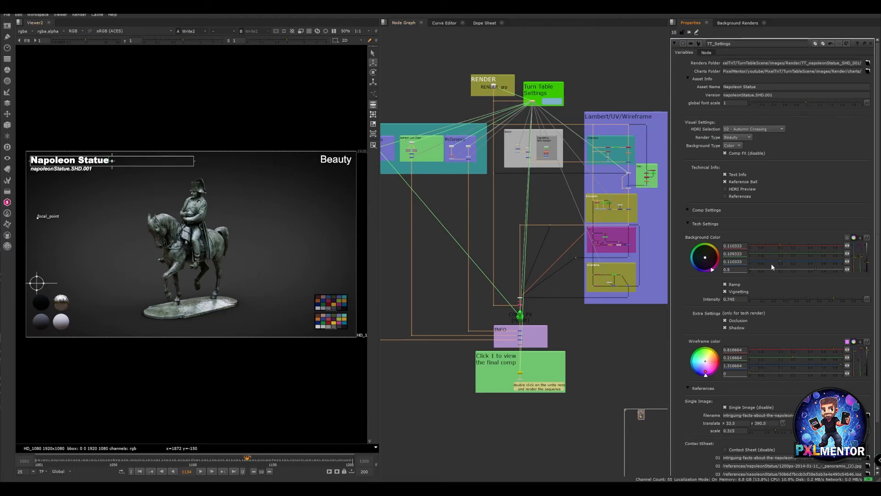
pyautogui.scroll(-3, 771, 263)
# Step: Open the render settings of the final comp's Write node, review the frame range options, and cancel
pyautogui.doubleClick(521, 374)
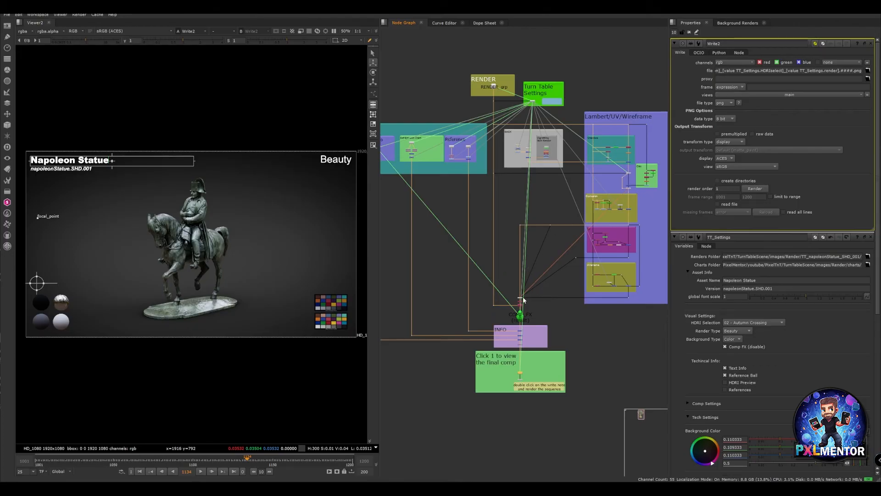
pyautogui.click(755, 189)
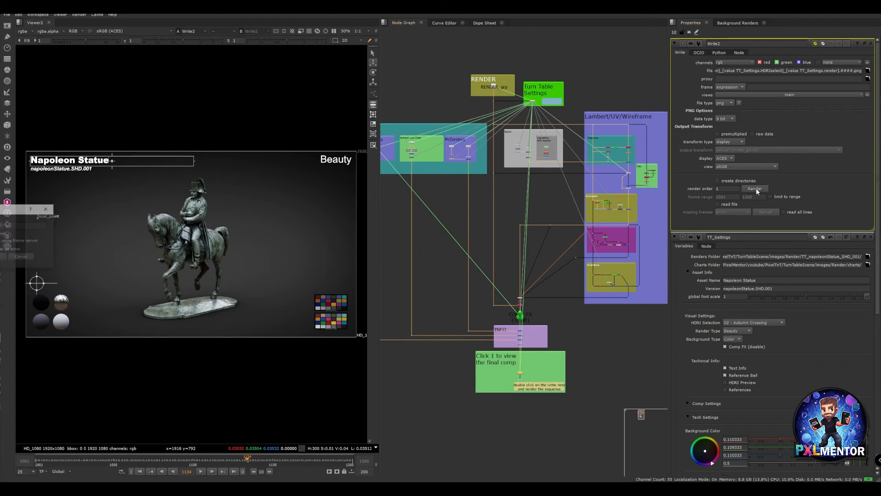
pyautogui.moveTo(14, 210); pyautogui.dragTo(275, 228)
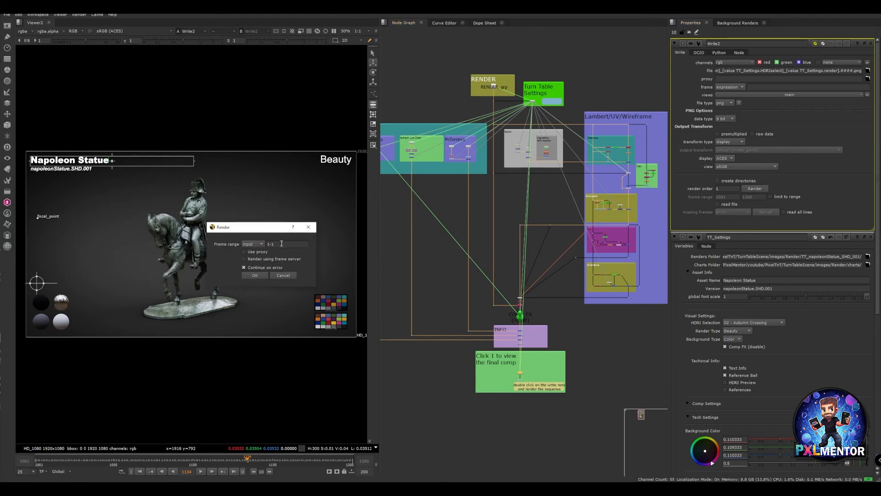
pyautogui.click(264, 244)
pyautogui.click(271, 253)
pyautogui.click(309, 227)
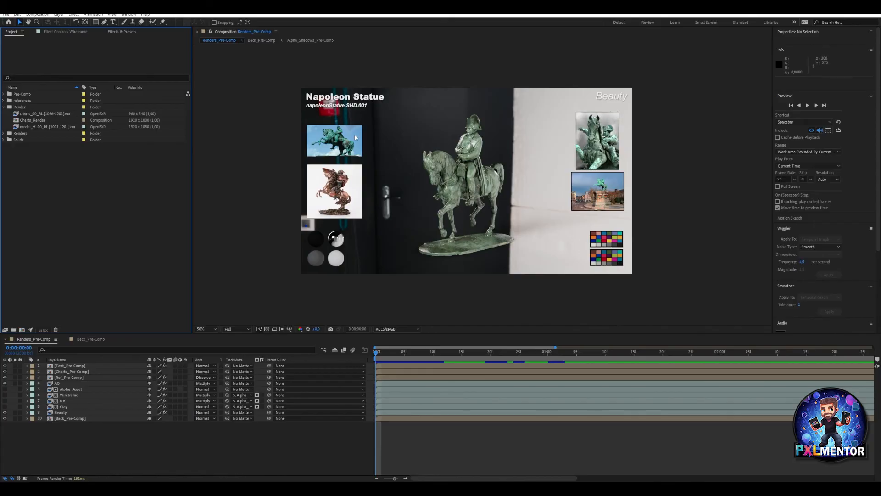
# Step: In the After Effects Renders_Pre-Comp, turn the text, reference and AO layers off and back on to check them
pyautogui.click(5, 365)
pyautogui.click(4, 366)
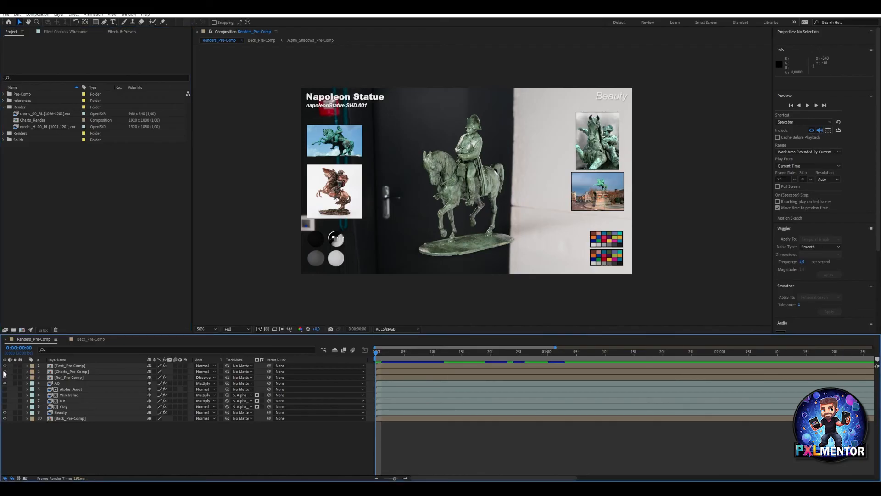
pyautogui.click(5, 377)
pyautogui.click(4, 377)
pyautogui.click(5, 377)
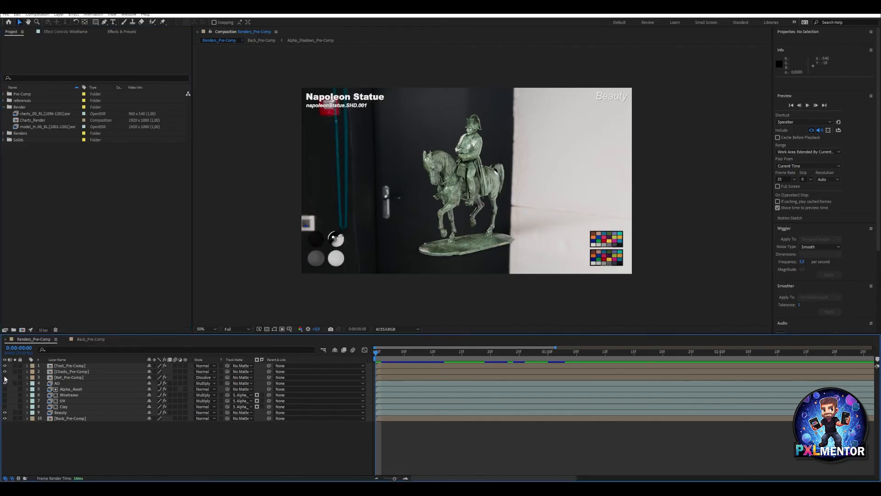
pyautogui.click(5, 378)
pyautogui.click(5, 384)
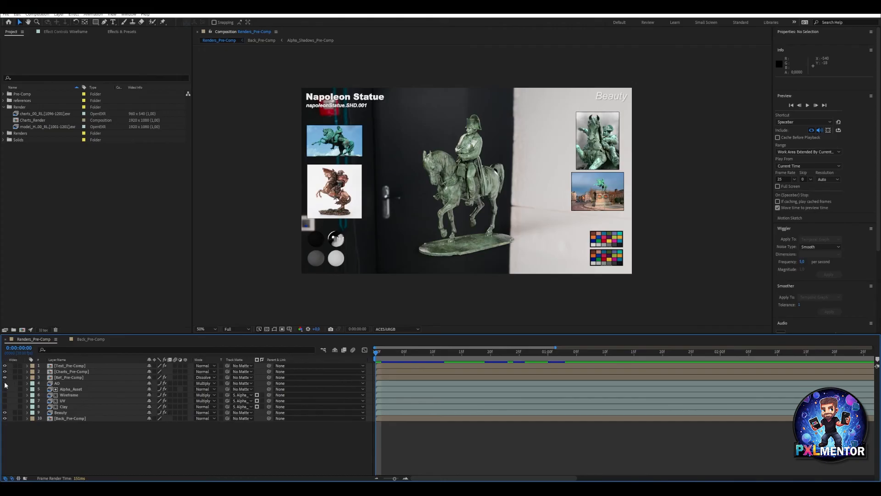
pyautogui.click(5, 383)
# Step: Toggle the visibility of the Wireframe, UV and Clay layers to preview those passes
pyautogui.click(5, 395)
pyautogui.click(5, 401)
pyautogui.click(5, 401)
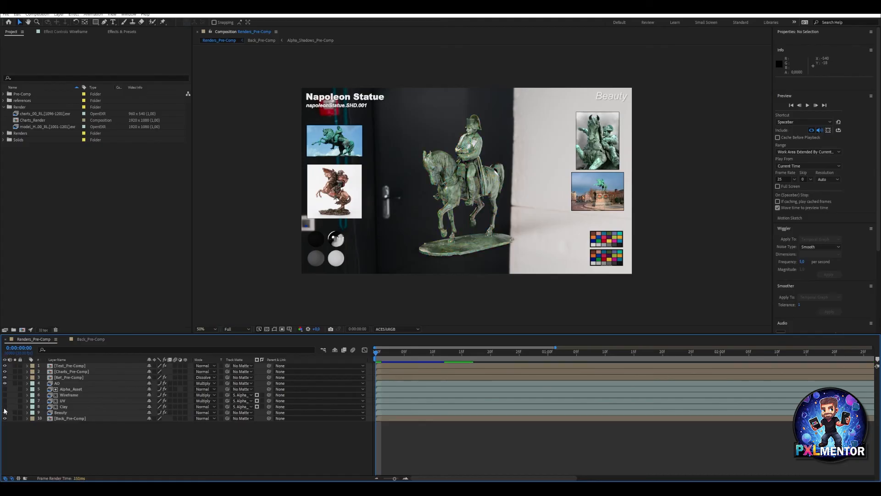
pyautogui.click(5, 407)
pyautogui.click(5, 406)
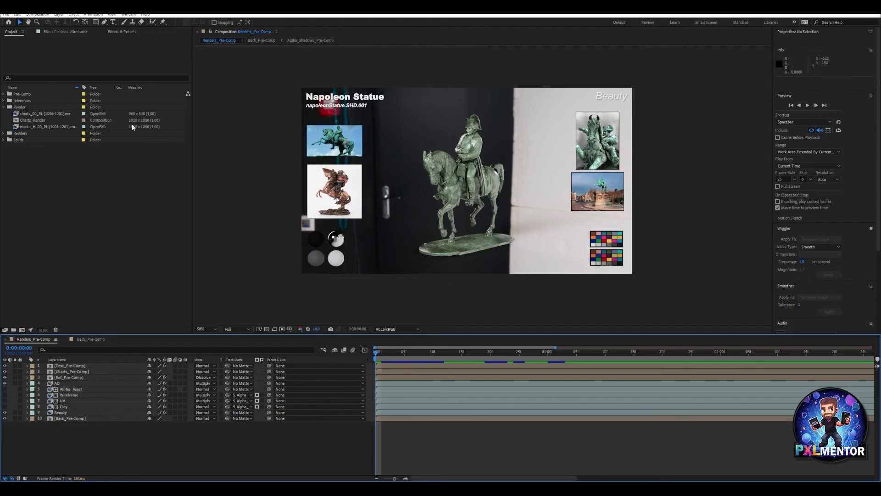
pyautogui.rightClick(54, 127)
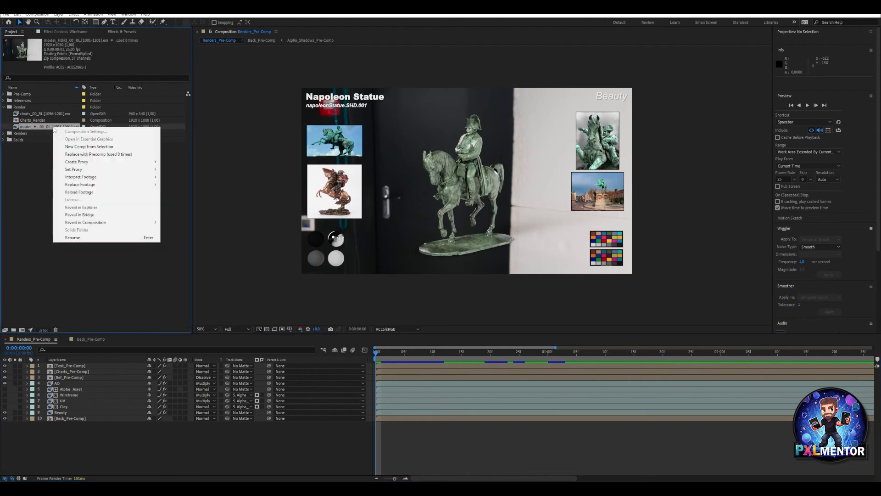
pyautogui.moveTo(91, 170)
pyautogui.click(28, 161)
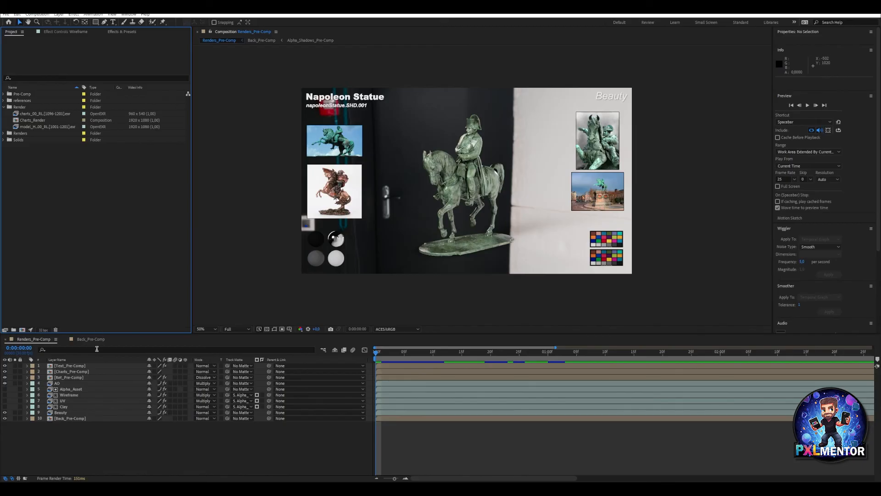
# Step: Open the Alpha_Asset layer, reset its EXtractoR effect, and set the extracted layer to crypto_asset
pyautogui.doubleClick(71, 389)
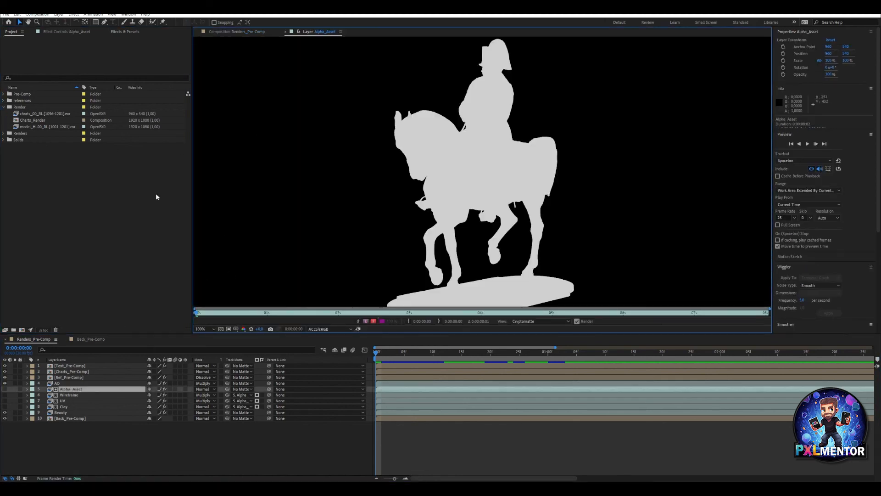
pyautogui.click(69, 32)
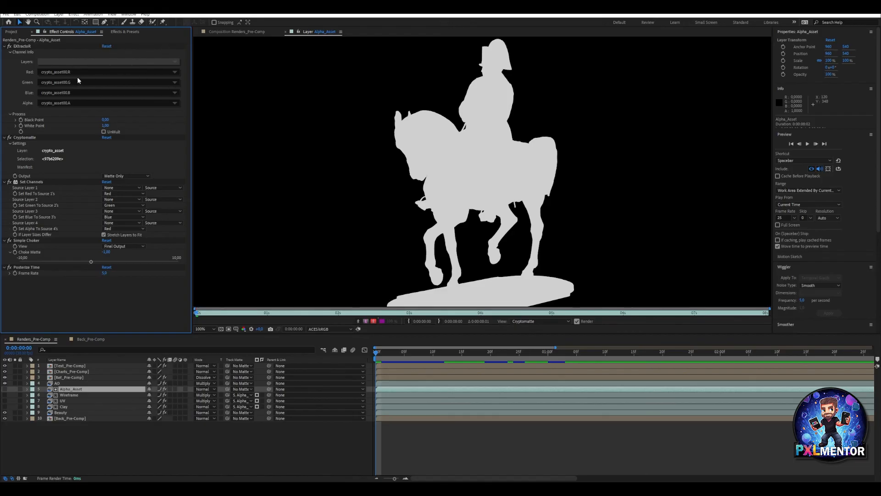
pyautogui.click(107, 46)
pyautogui.click(92, 62)
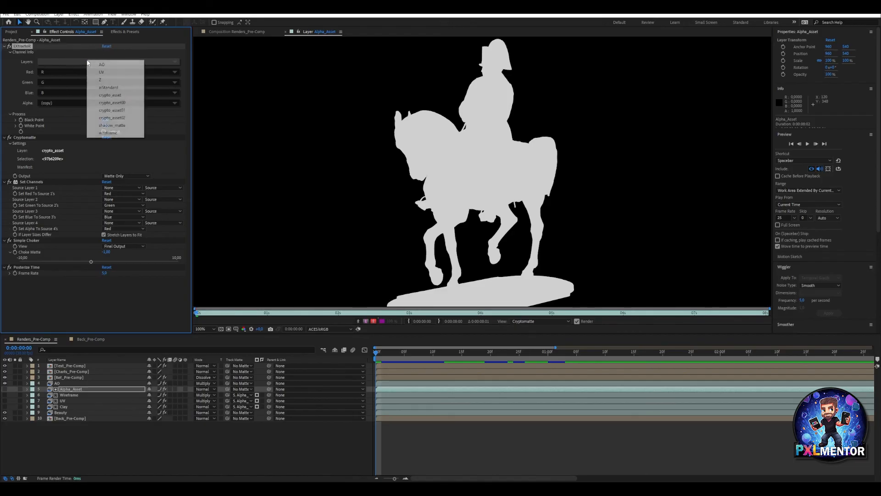
pyautogui.click(118, 95)
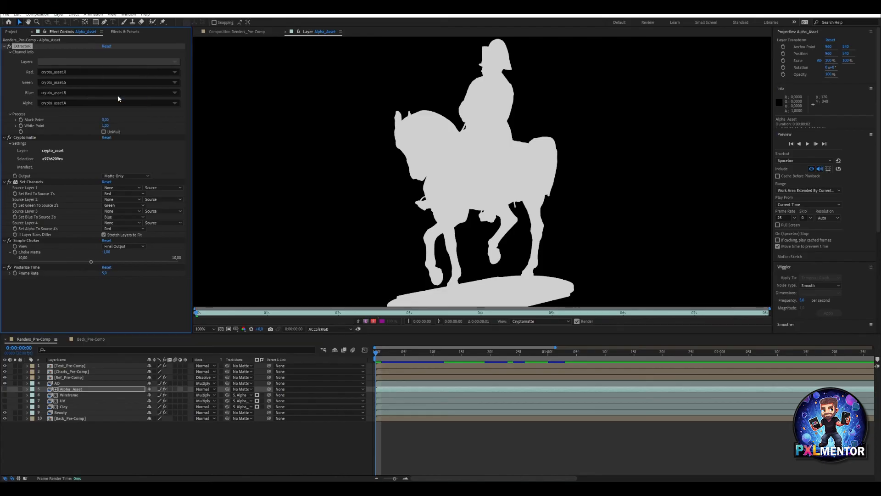
# Step: Reset Alpha_Asset's Cryptomatte, load the crypto_asset layer, pick the statue as the selection, and set the output to Matte Only
pyautogui.click(109, 137)
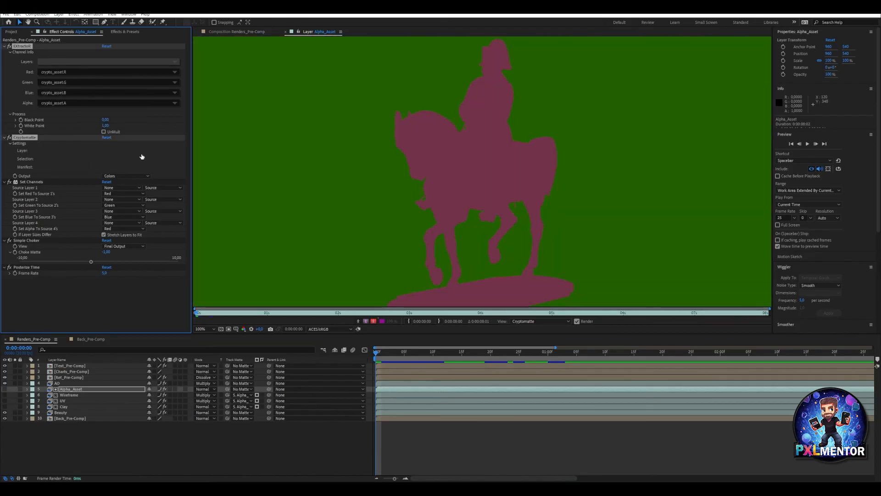
pyautogui.click(31, 155)
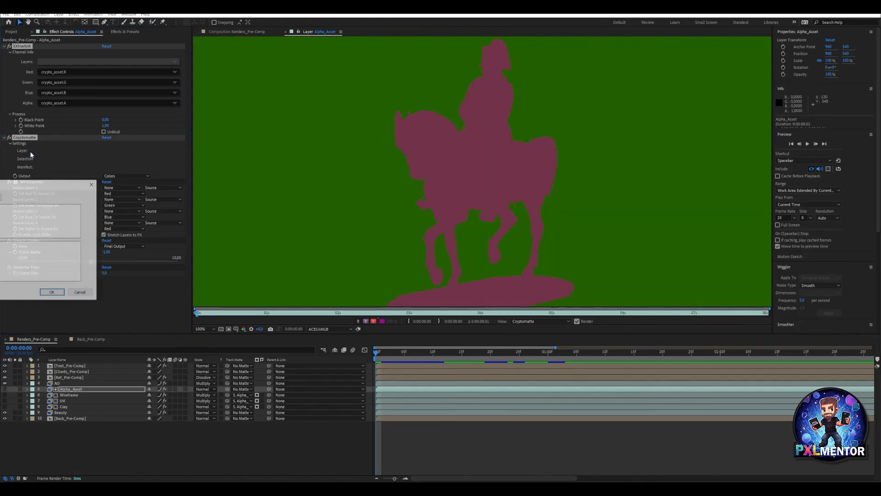
pyautogui.click(52, 293)
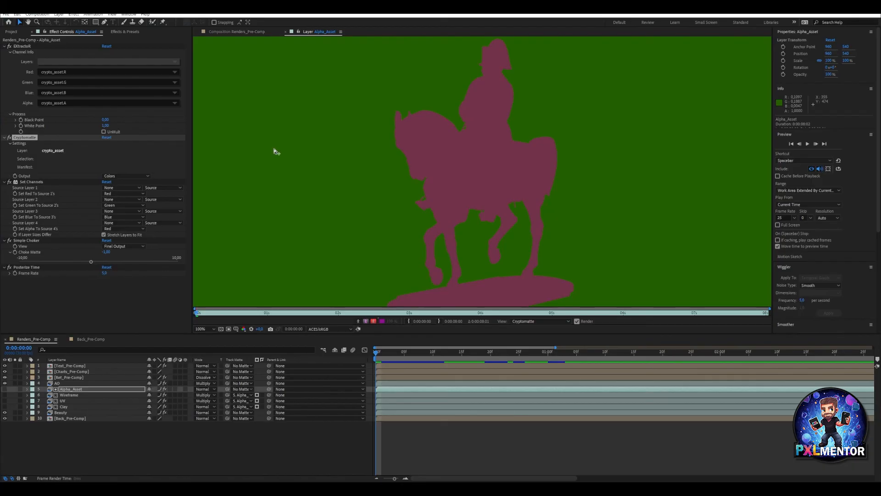
pyautogui.click(457, 153)
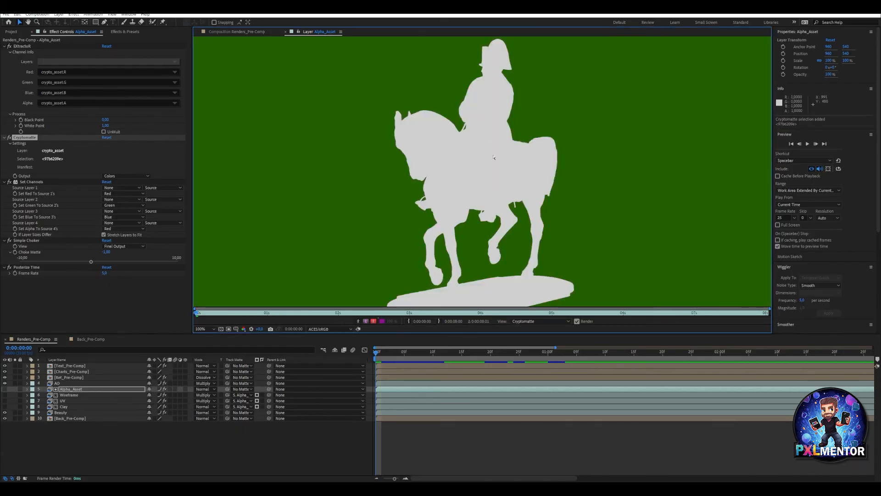
pyautogui.click(135, 176)
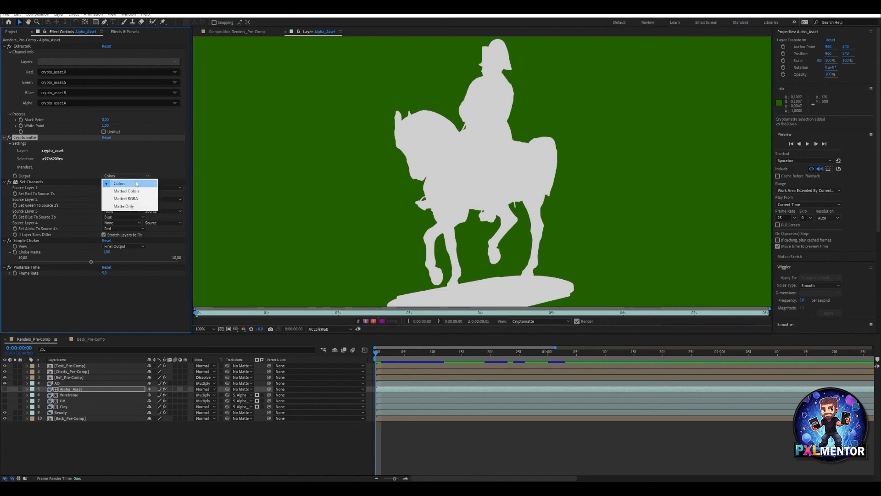
pyautogui.click(127, 206)
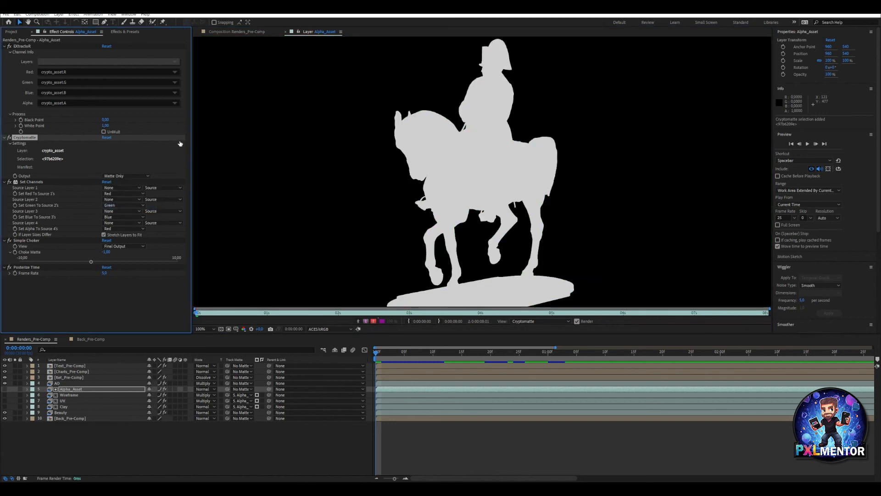
pyautogui.click(10, 32)
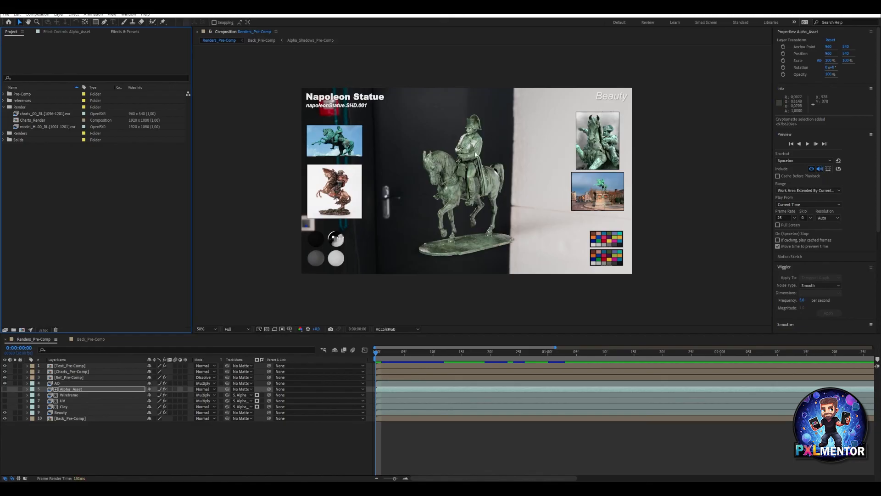
pyautogui.click(286, 32)
# Step: Check the Clay layer's track matte, and set the Beauty layer's track matte to Alpha_Asset
pyautogui.click(244, 407)
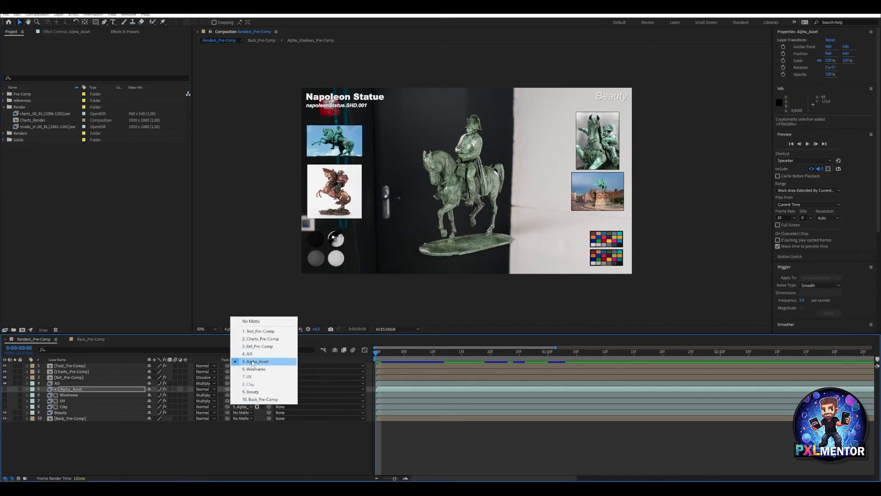
pyautogui.click(264, 445)
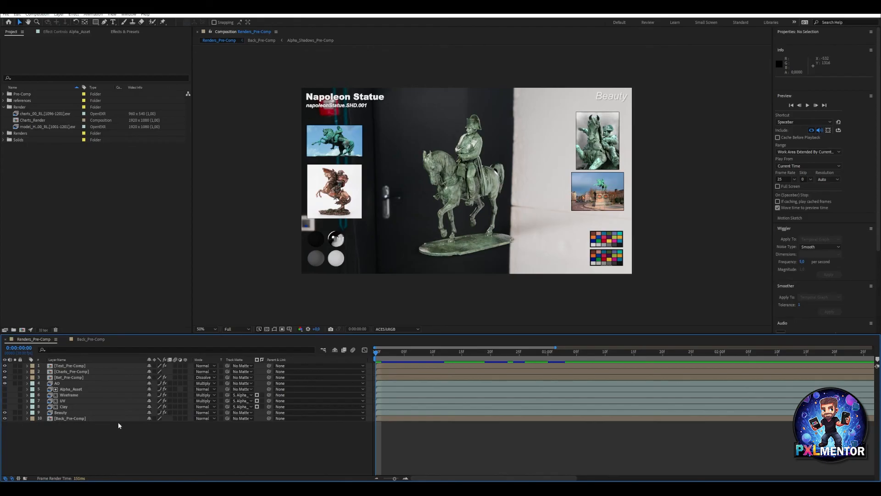
pyautogui.click(241, 412)
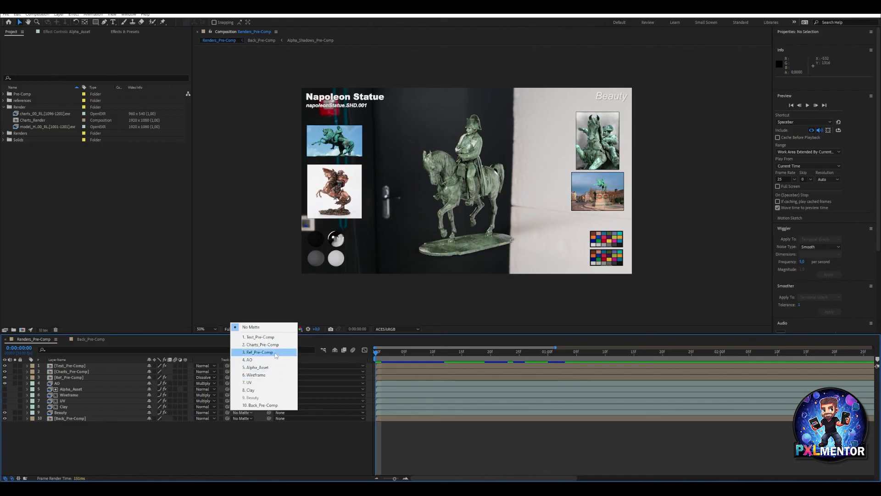
pyautogui.click(257, 367)
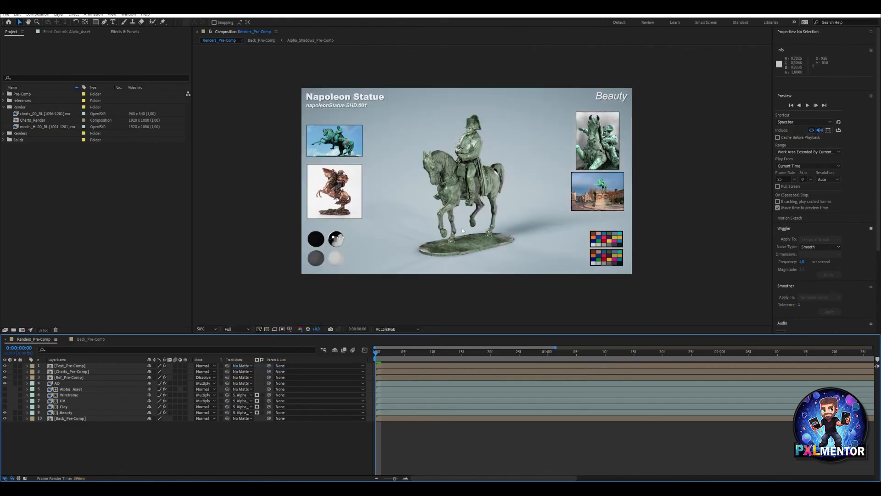
# Step: Open Back_Pre-Comp to examine its shadow, vignetting and gradient layers, and return to Renders_Pre-Comp
pyautogui.doubleClick(65, 418)
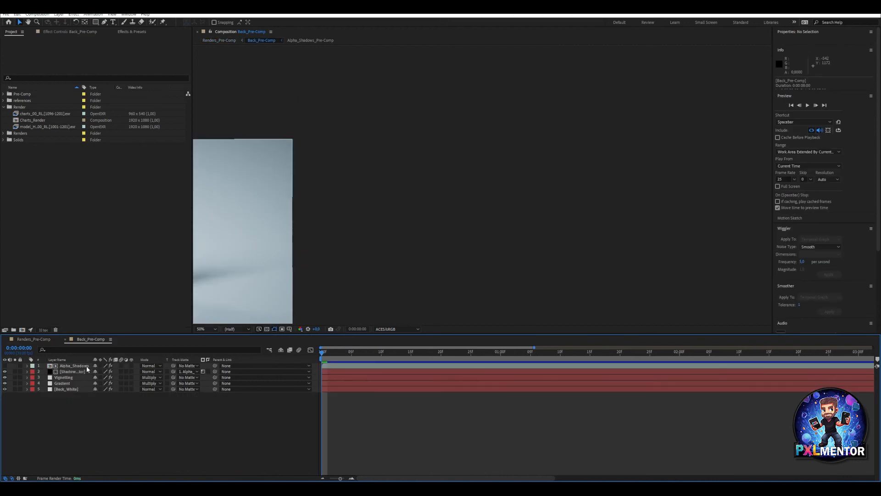
pyautogui.moveTo(355, 213); pyautogui.dragTo(686, 167, button='middle')
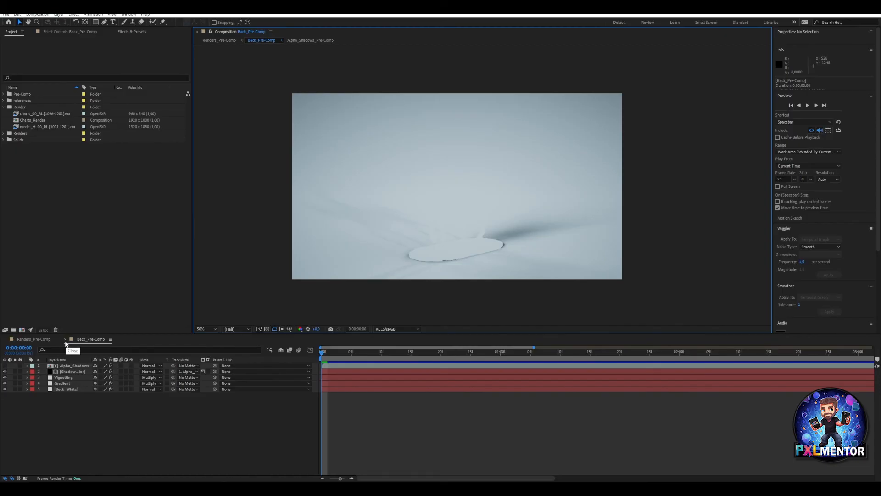
pyautogui.click(44, 340)
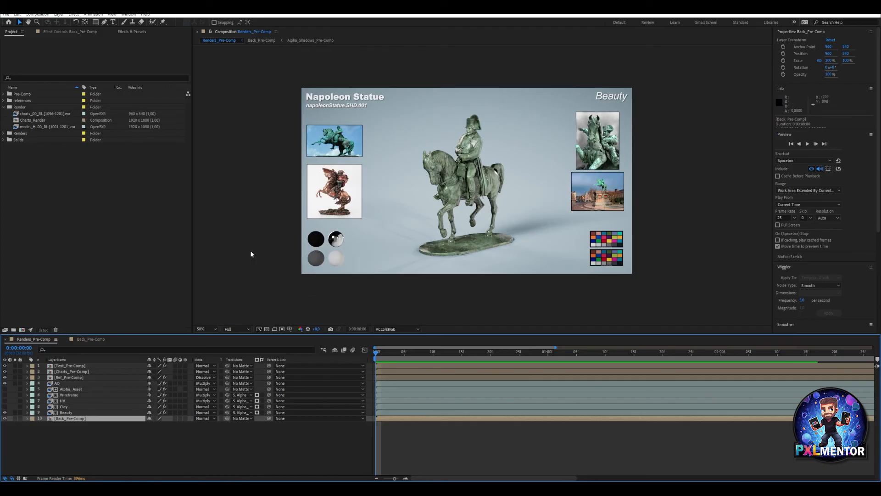
# Step: Show the full timeline of Renders_Pre-Comp and scrub the turntable to 0:00:06:17
pyautogui.moveTo(397, 351); pyautogui.dragTo(680, 361)
pyautogui.moveTo(555, 348); pyautogui.dragTo(873, 348)
pyautogui.moveTo(505, 364); pyautogui.dragTo(783, 367)
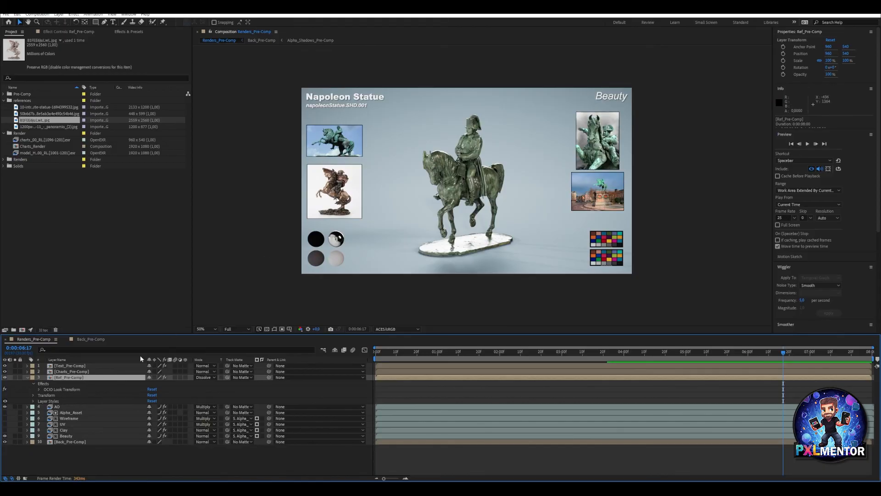
# Step: Examine the reference images in Ref_Pre-Comp, and toggle the layer's OCIO Look Transform off and back on in Renders_Pre-Comp
pyautogui.doubleClick(76, 377)
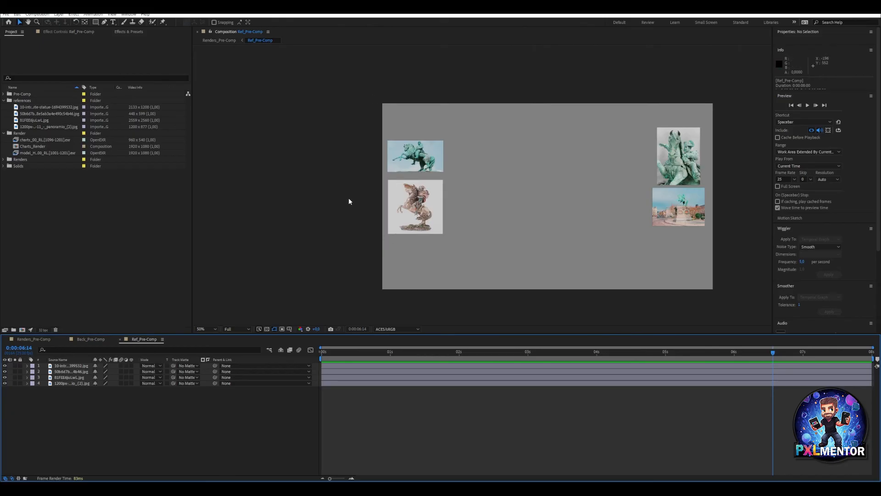
pyautogui.click(93, 339)
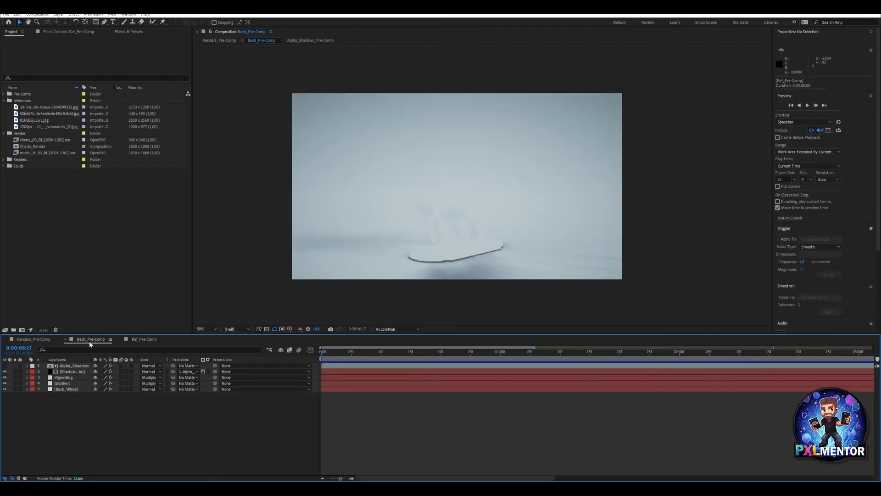
pyautogui.click(37, 340)
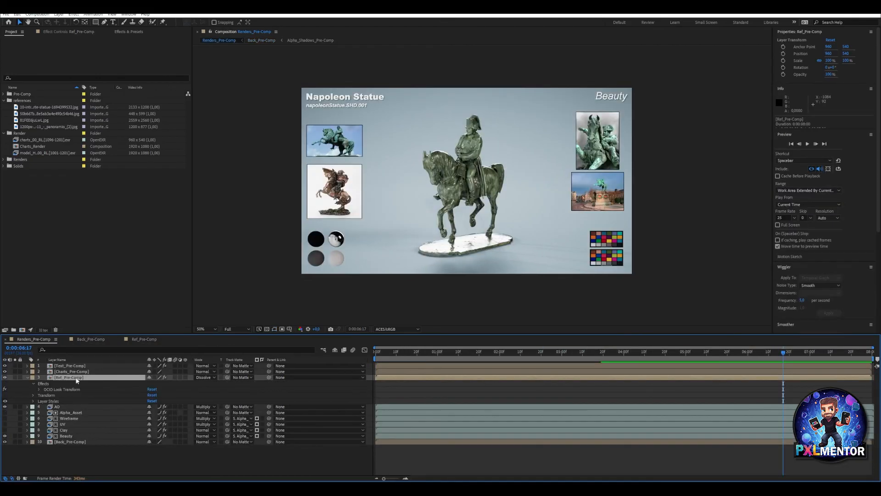
pyautogui.click(4, 389)
pyautogui.click(5, 388)
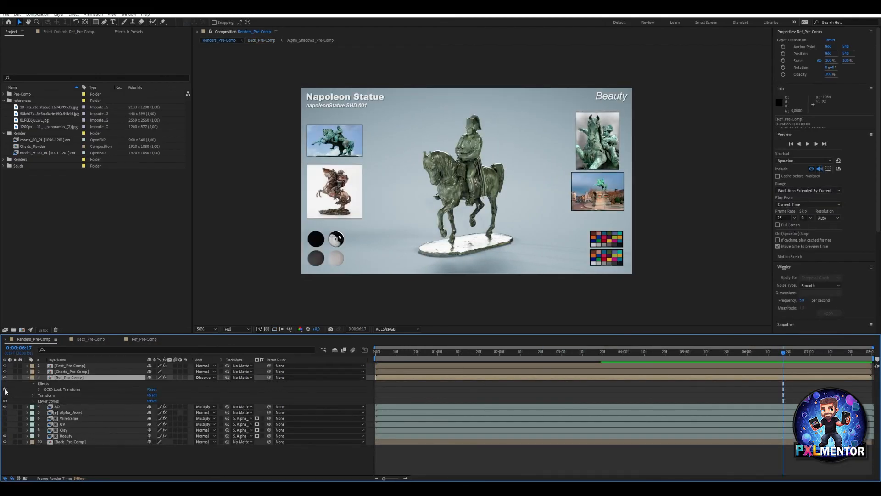